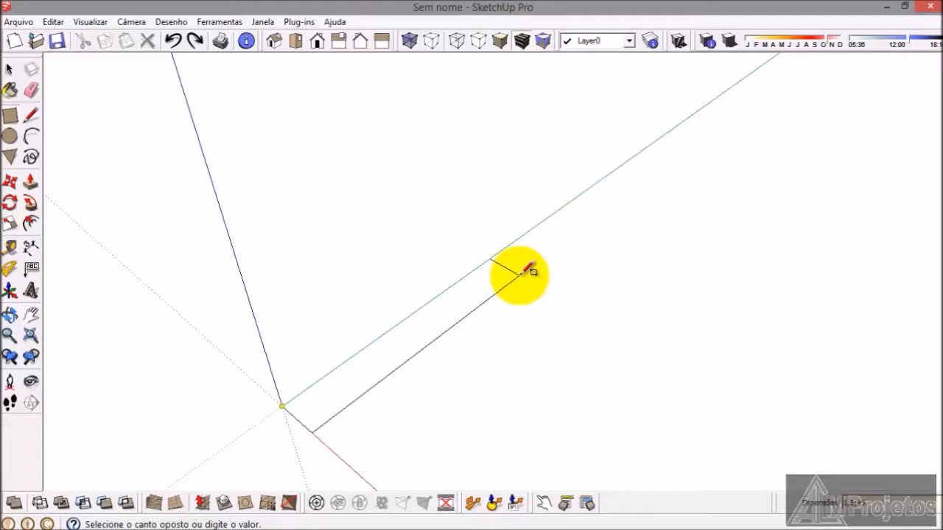
# Step: Draw a 1.5 by 45 cm rectangle from the origin and extrude it upward 180 cm as the cabinet's side panel
pyautogui.press('Return')
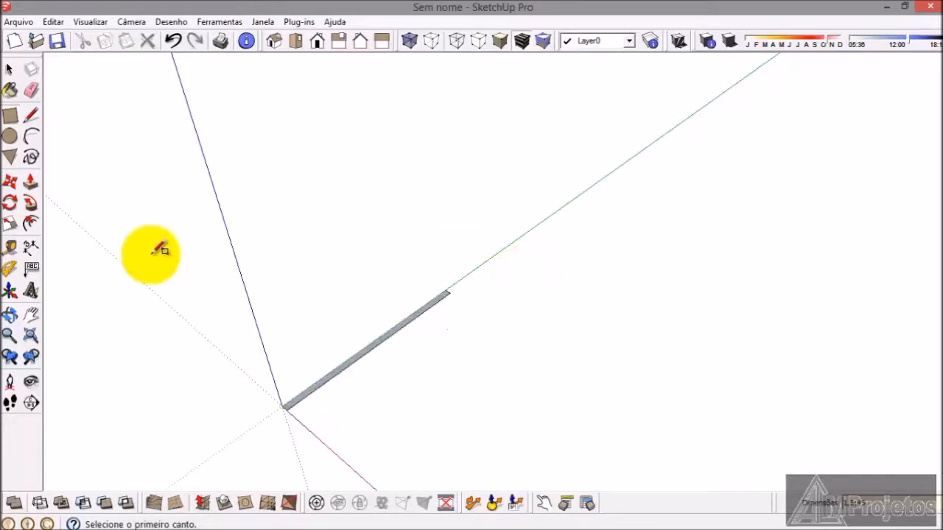
pyautogui.click(30, 183)
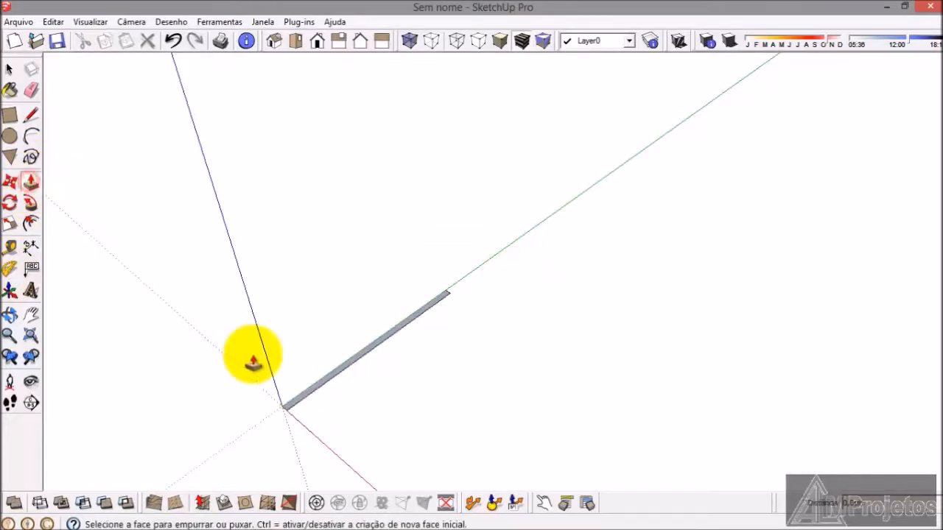
pyautogui.click(319, 384)
pyautogui.scroll(-5, 334, 258)
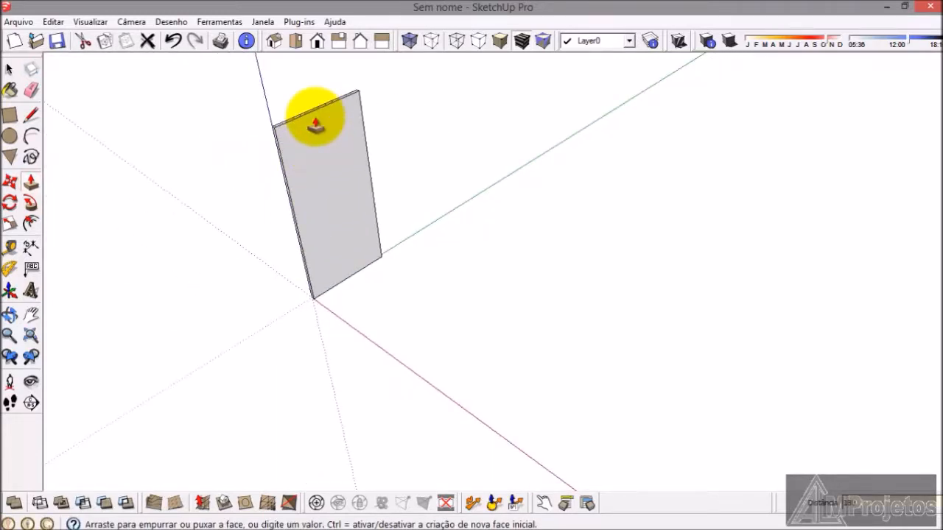
pyautogui.press('Return')
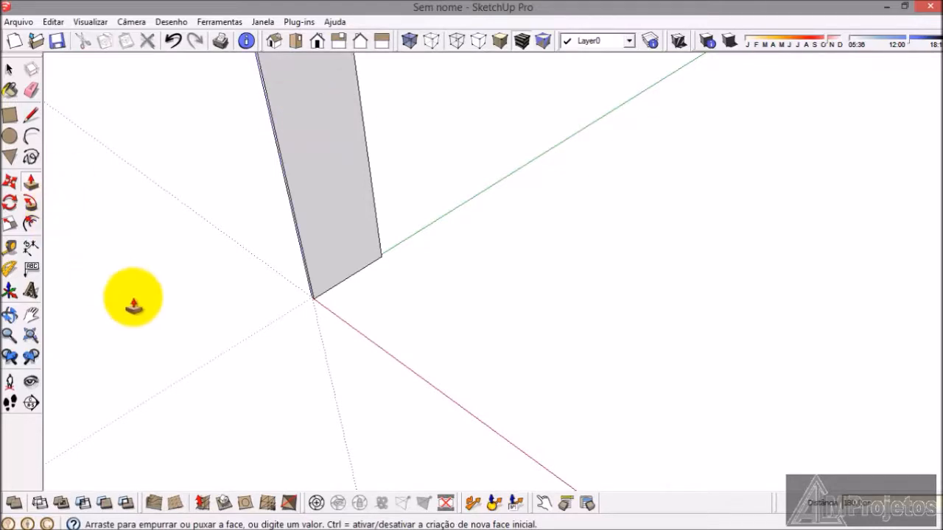
pyautogui.scroll(-4, 296, 417)
# Step: Make the whole side panel a group
pyautogui.click(10, 68)
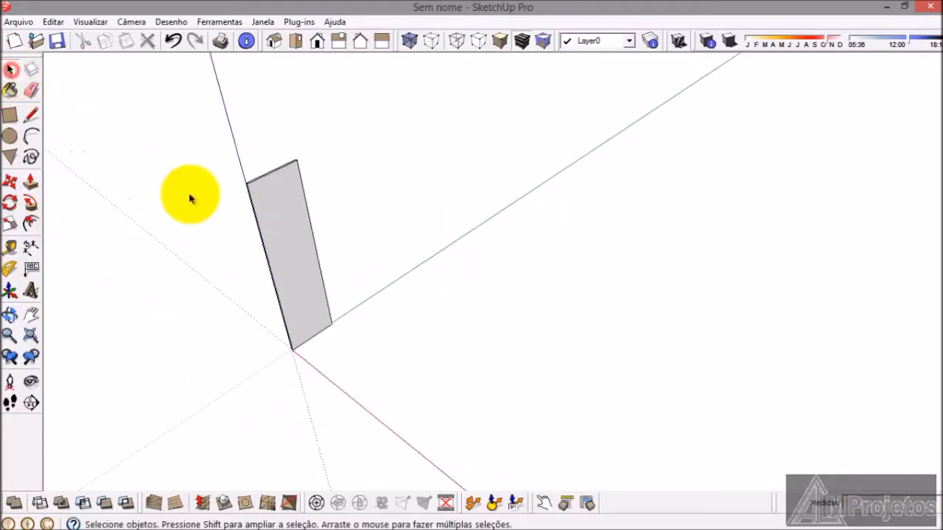
pyautogui.click(278, 223)
pyautogui.rightClick(278, 224)
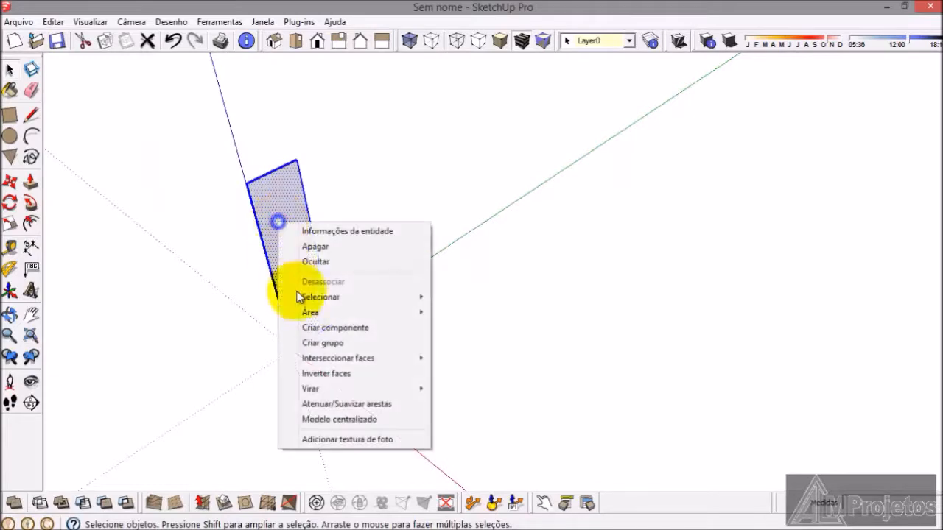
pyautogui.click(329, 351)
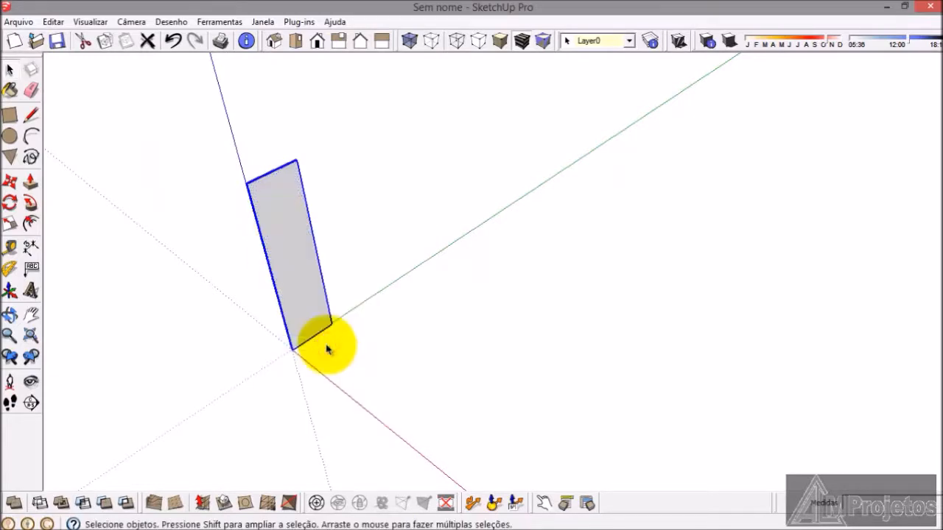
pyautogui.click(317, 374)
pyautogui.scroll(3, 297, 362)
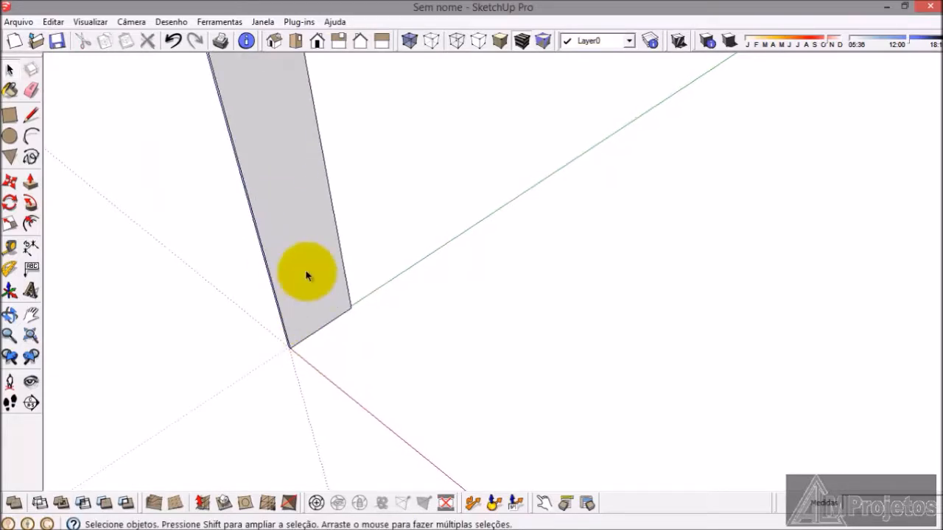
pyautogui.click(308, 273)
pyautogui.click(265, 389)
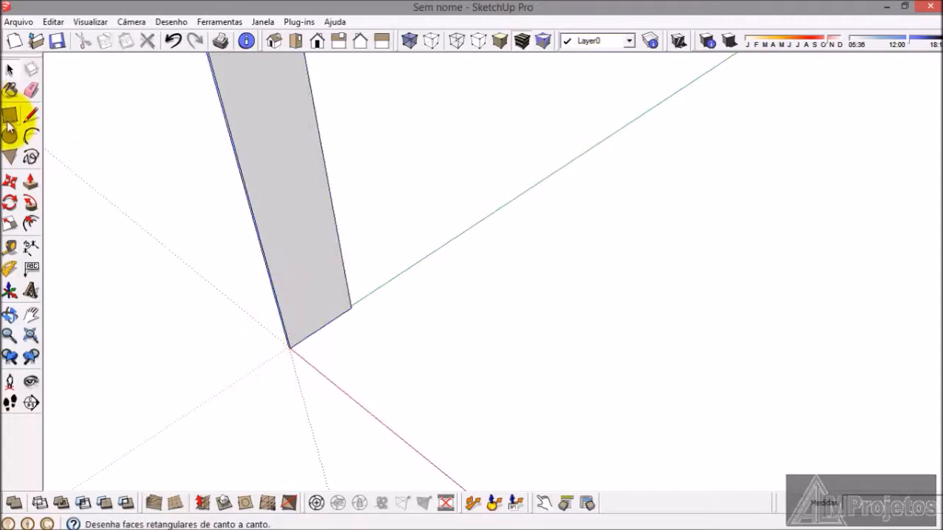
# Step: Draw an 8 by 1.5 cm rectangle on the side panel's inner face at its bottom corner by the origin
pyautogui.click(9, 116)
pyautogui.scroll(2, 416, 372)
pyautogui.scroll(3, 214, 321)
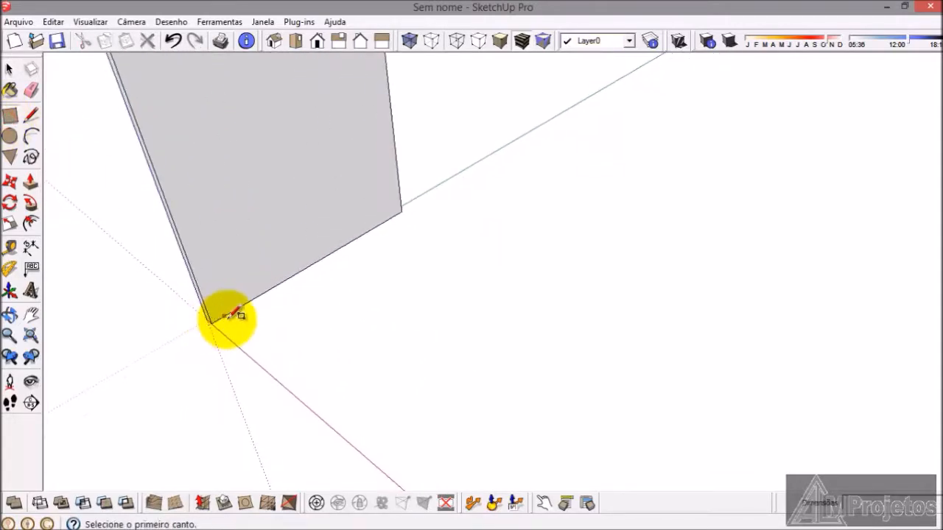
pyautogui.click(211, 322)
pyautogui.scroll(2, 215, 254)
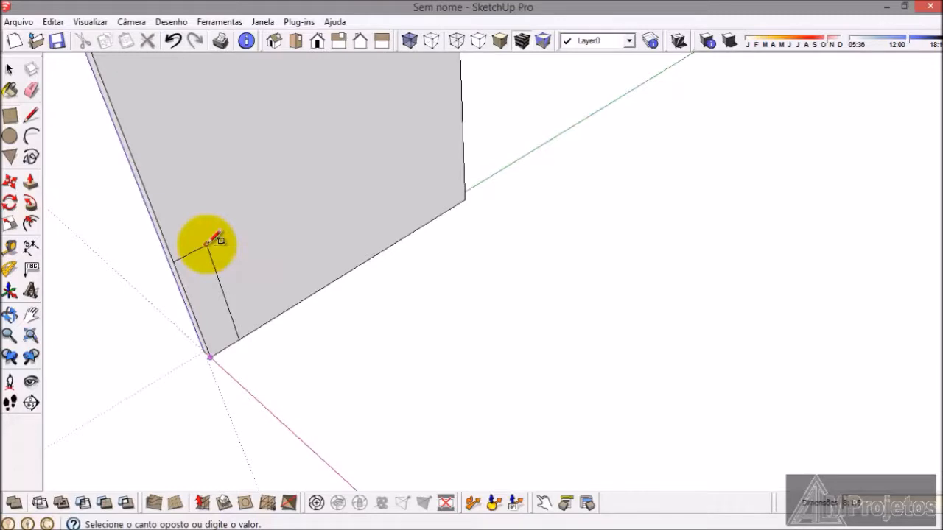
pyautogui.click(209, 244)
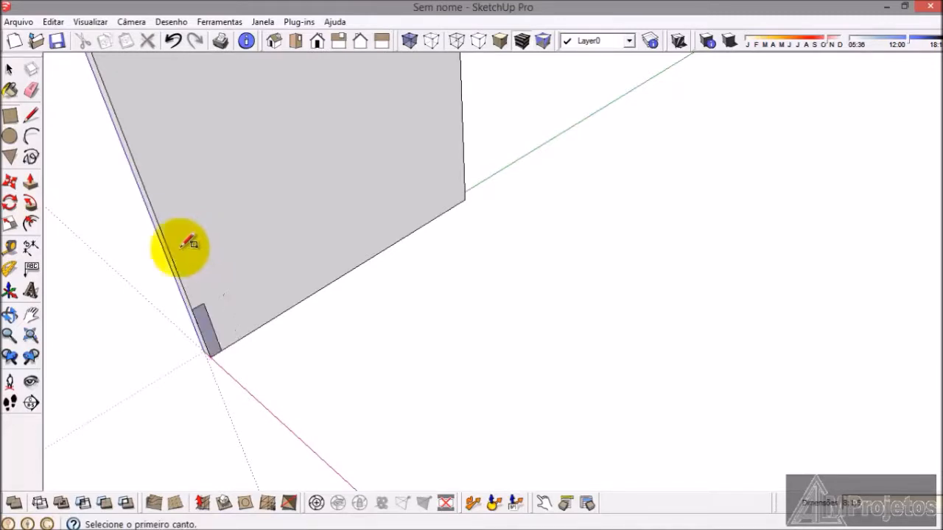
# Step: Extrude the small corner rectangle 30 cm along the red axis as a base rail, checking the compartment width in armario.png
pyautogui.click(30, 183)
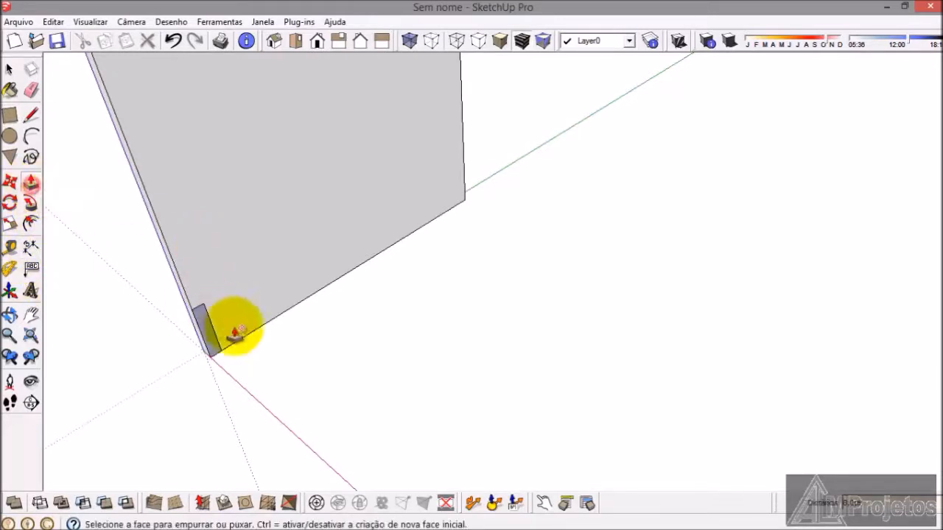
pyautogui.click(212, 335)
pyautogui.scroll(-3, 322, 324)
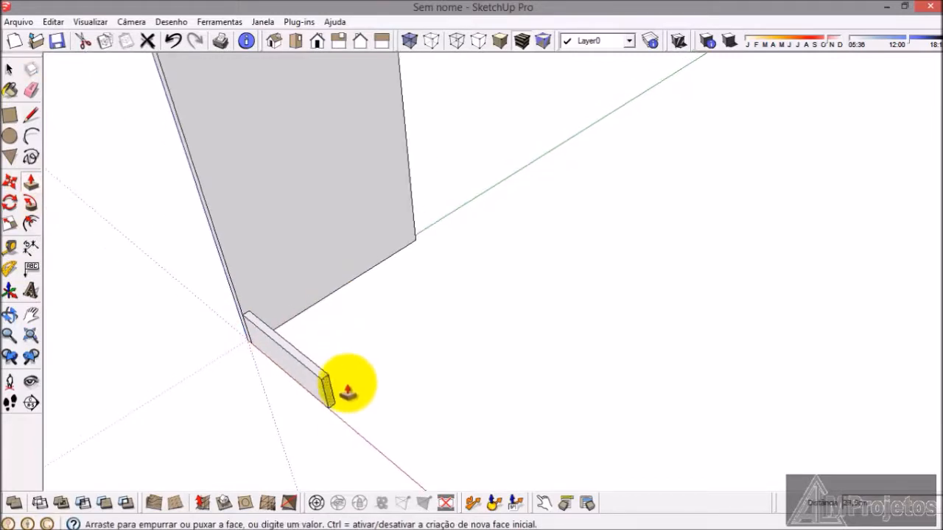
pyautogui.click(359, 442)
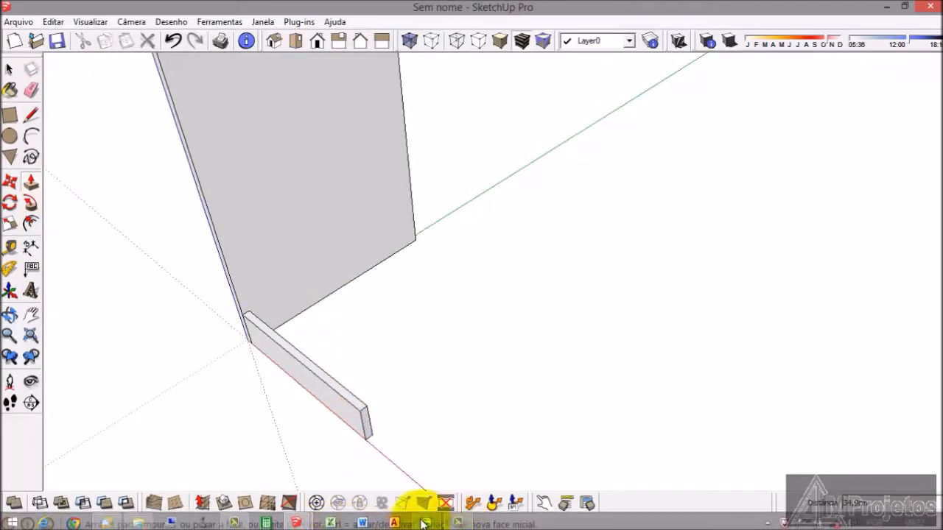
pyautogui.click(425, 523)
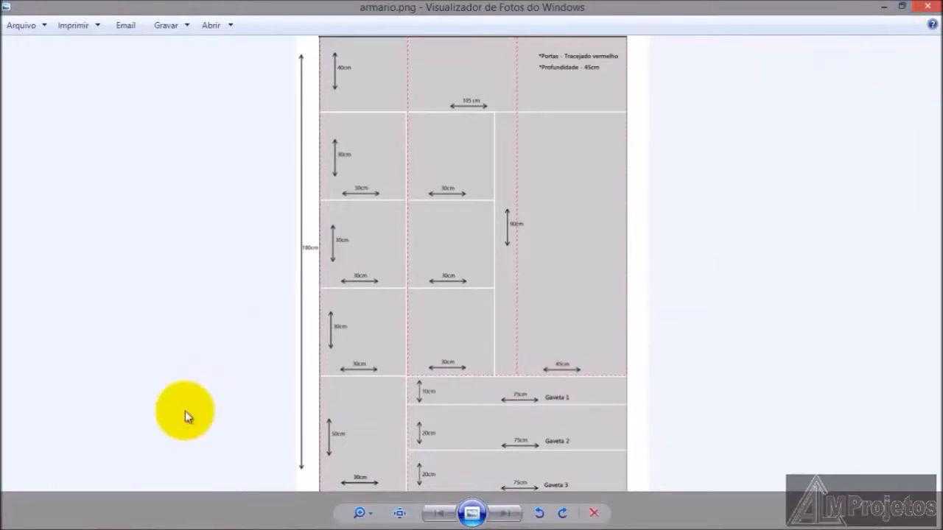
pyautogui.click(887, 11)
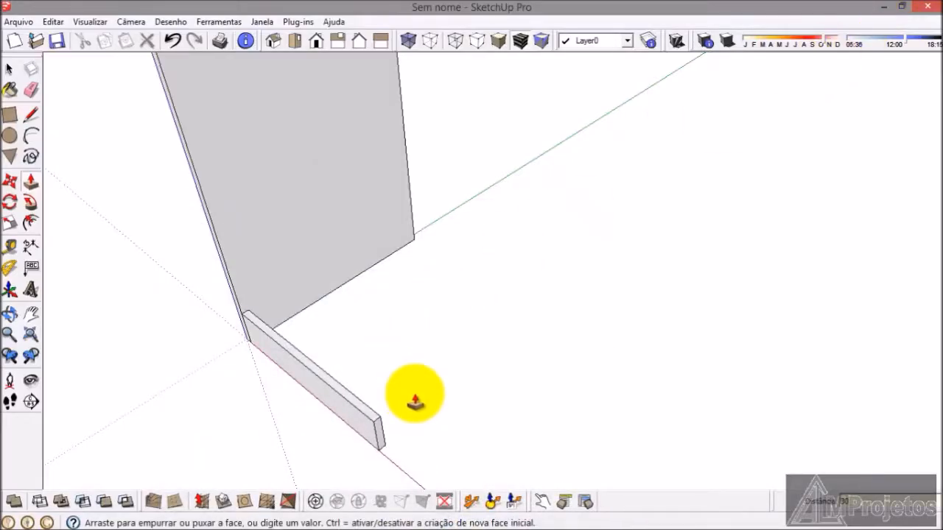
pyautogui.write('30')
pyautogui.press('Return')
# Step: Make the whole base rail a group
pyautogui.click(9, 70)
pyautogui.tripleClick(333, 400)
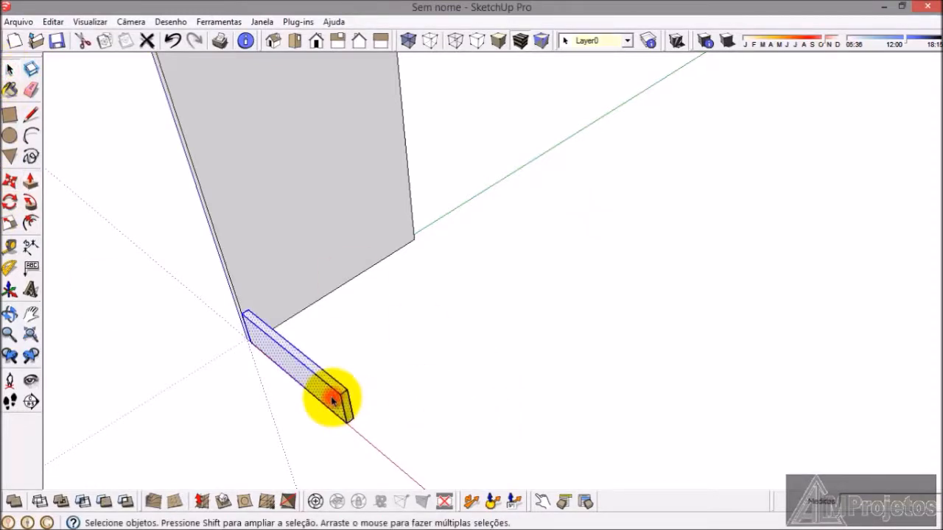
pyautogui.rightClick(333, 400)
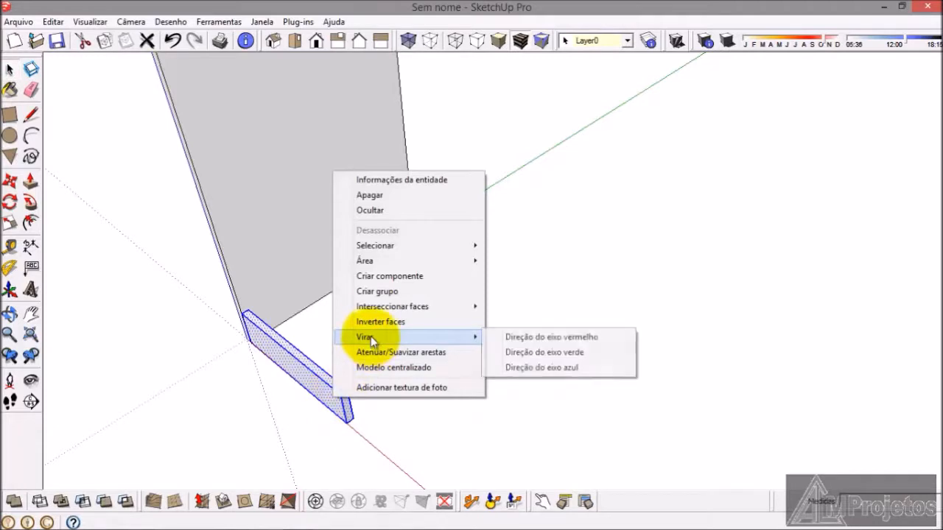
pyautogui.click(380, 293)
pyautogui.click(415, 397)
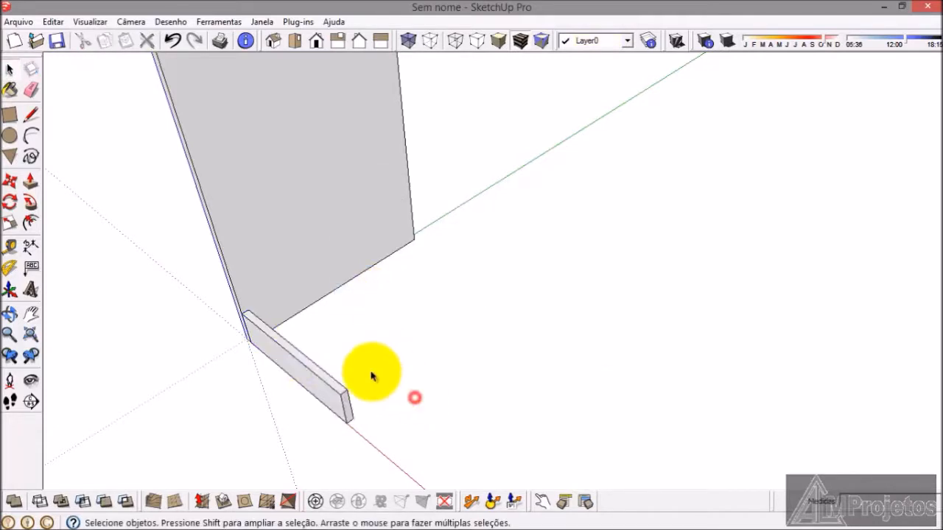
# Step: Draw a 45 by 1.5 cm rectangle on the side panel's inner face, starting at the base rail's top corner
pyautogui.scroll(2, 257, 341)
pyautogui.click(253, 340)
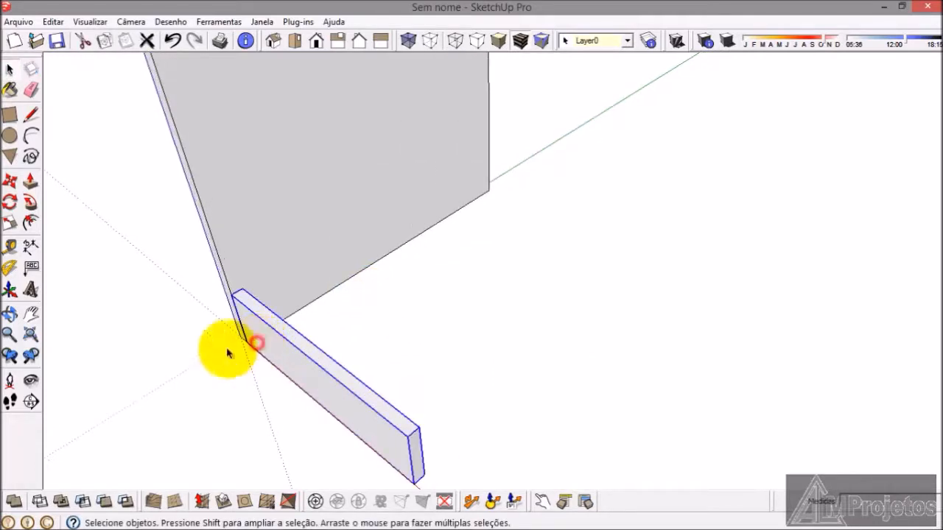
pyautogui.click(11, 135)
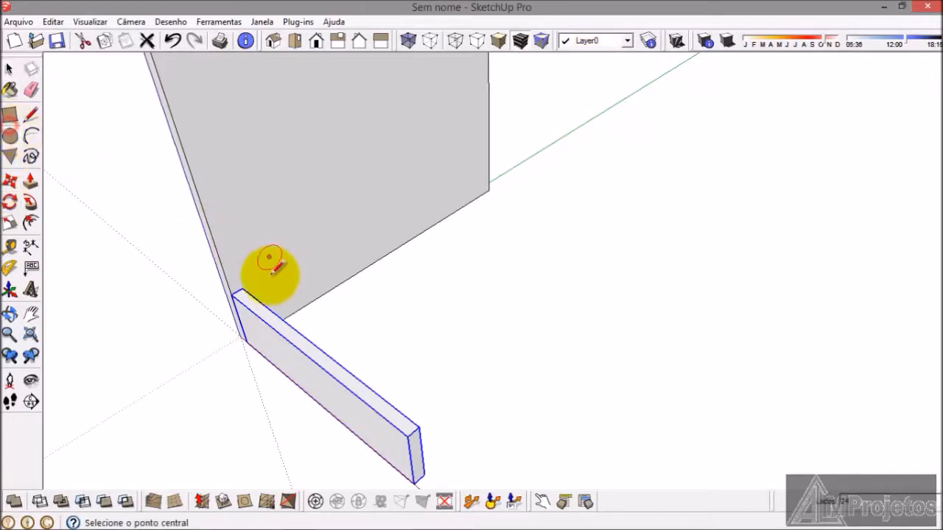
pyautogui.click(10, 115)
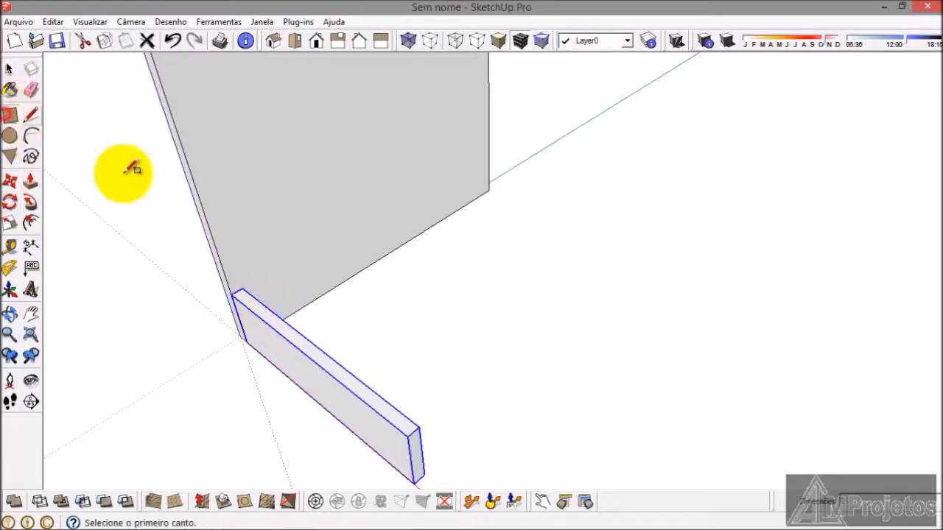
pyautogui.click(235, 294)
pyautogui.scroll(2, 498, 120)
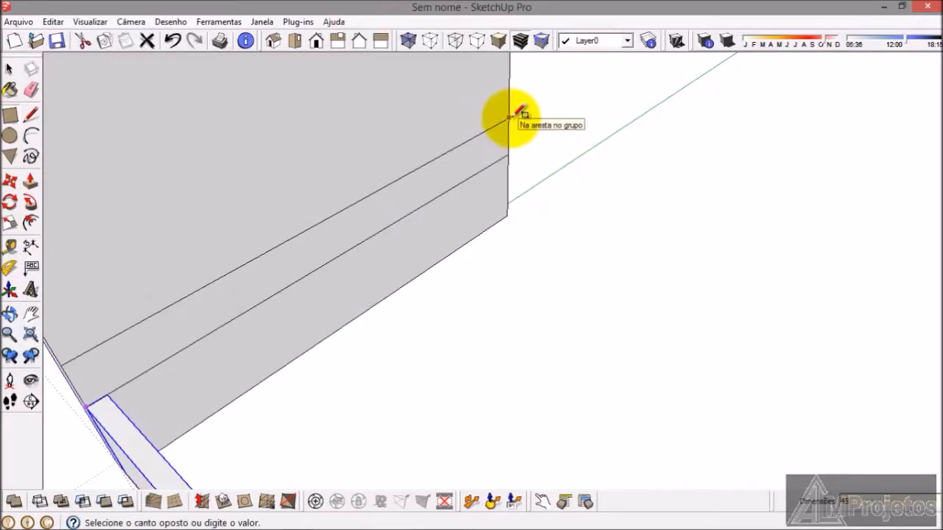
pyautogui.click(512, 117)
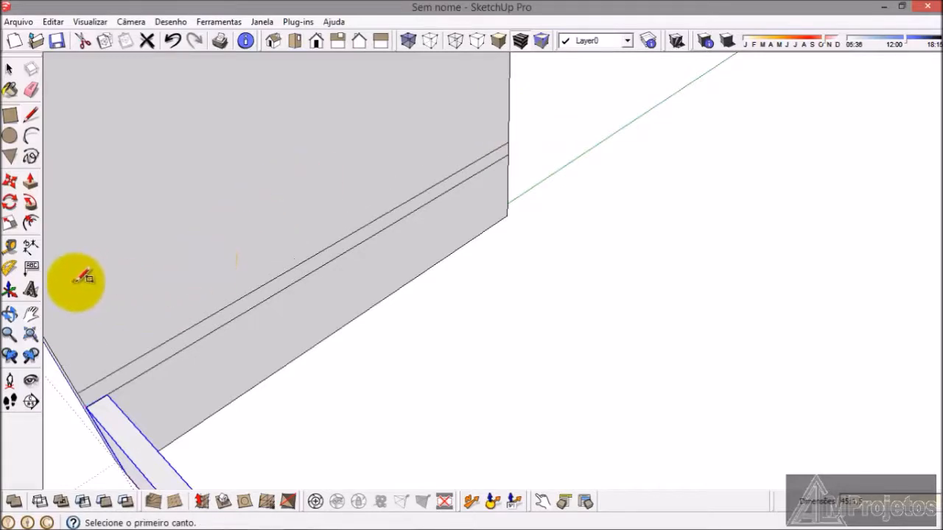
# Step: Extrude the 45 by 1.5 cm strip into a bottom shelf ending flush with the base rail
pyautogui.click(31, 182)
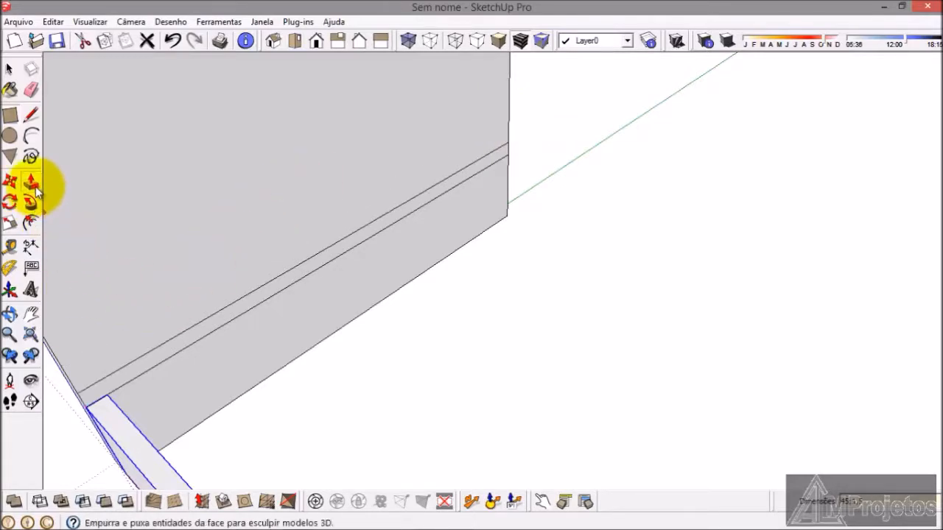
pyautogui.click(196, 333)
pyautogui.scroll(-3, 436, 219)
pyautogui.scroll(2, 398, 457)
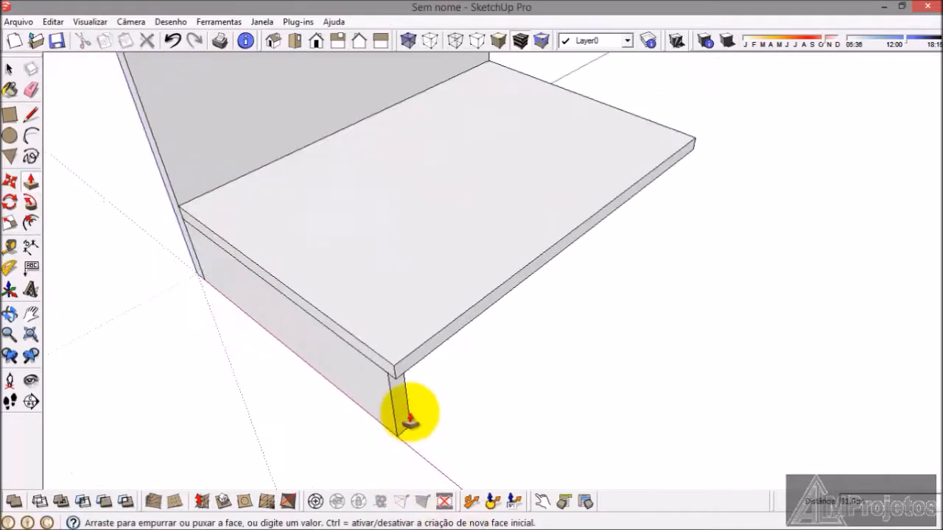
pyautogui.click(395, 408)
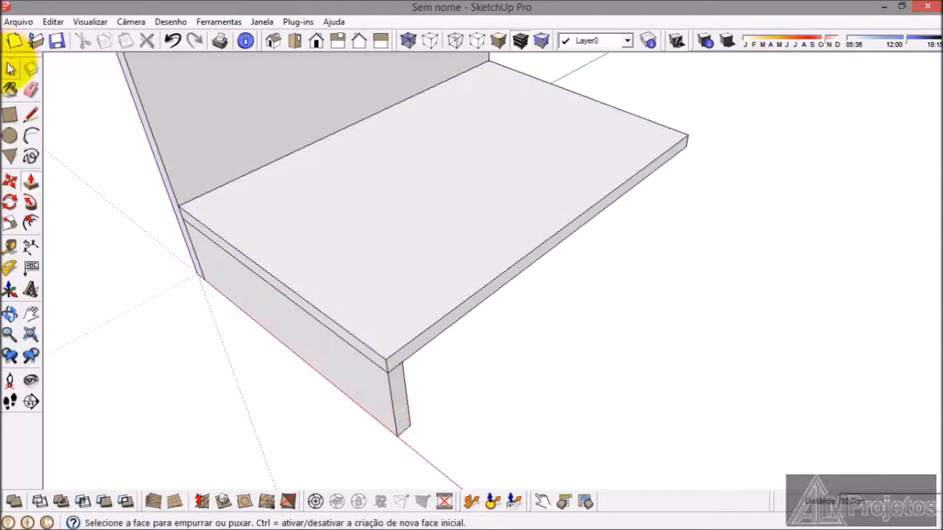
# Step: Make the whole bottom shelf a group
pyautogui.click(11, 68)
pyautogui.doubleClick(341, 236)
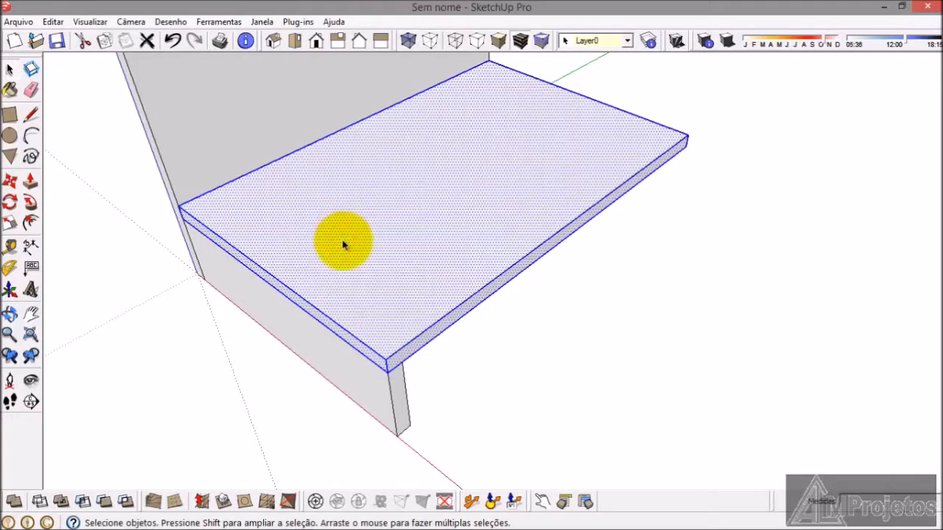
pyautogui.rightClick(343, 244)
pyautogui.click(404, 363)
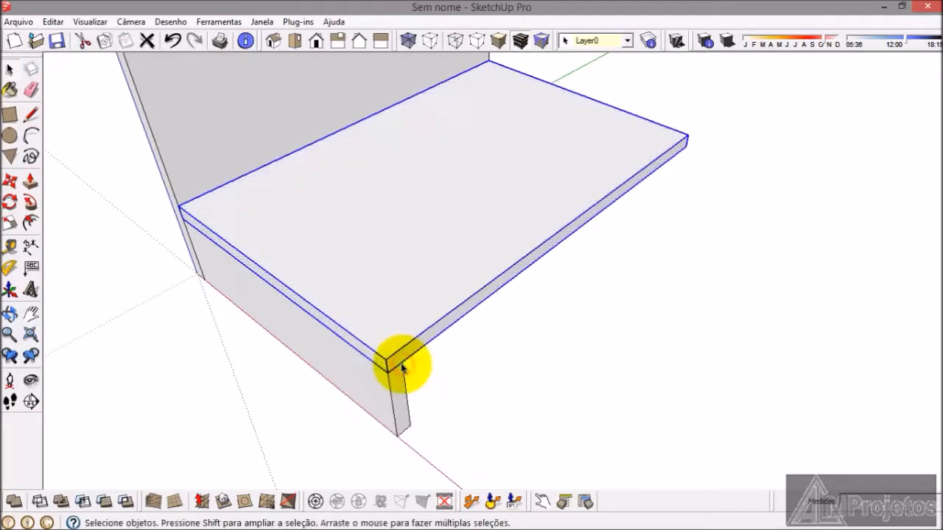
# Step: Copy the bottom shelf and place the duplicate directly on top of it, aligned at the side panel's corner
pyautogui.hotkey('ctrl', 'c')
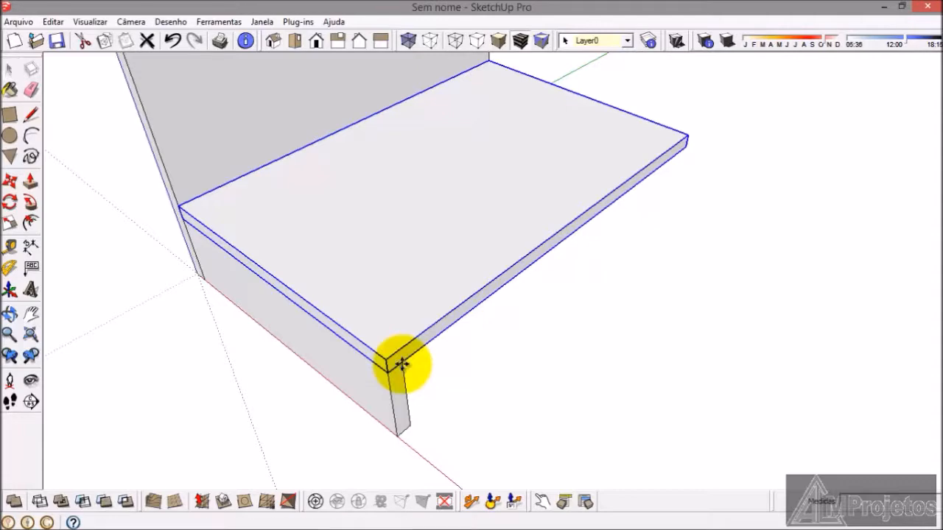
pyautogui.hotkey('ctrl', 'v')
pyautogui.click(663, 267)
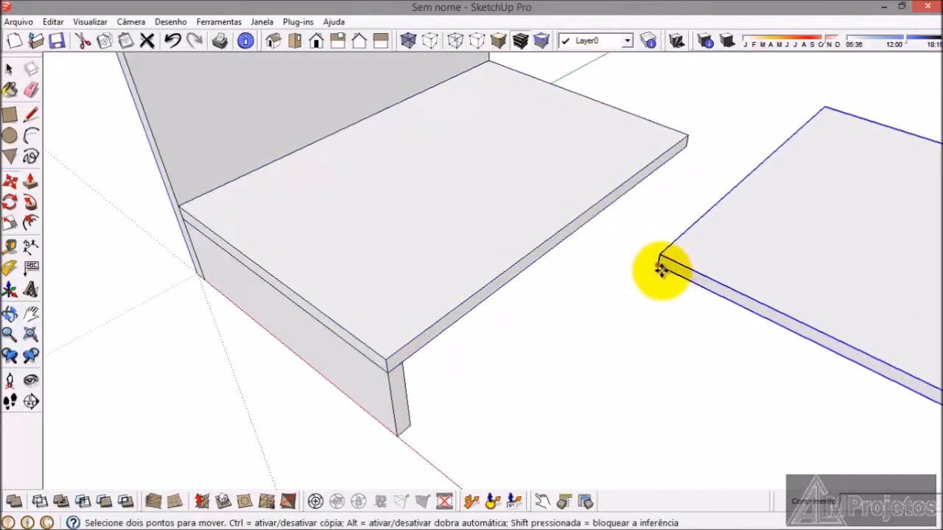
pyautogui.click(658, 264)
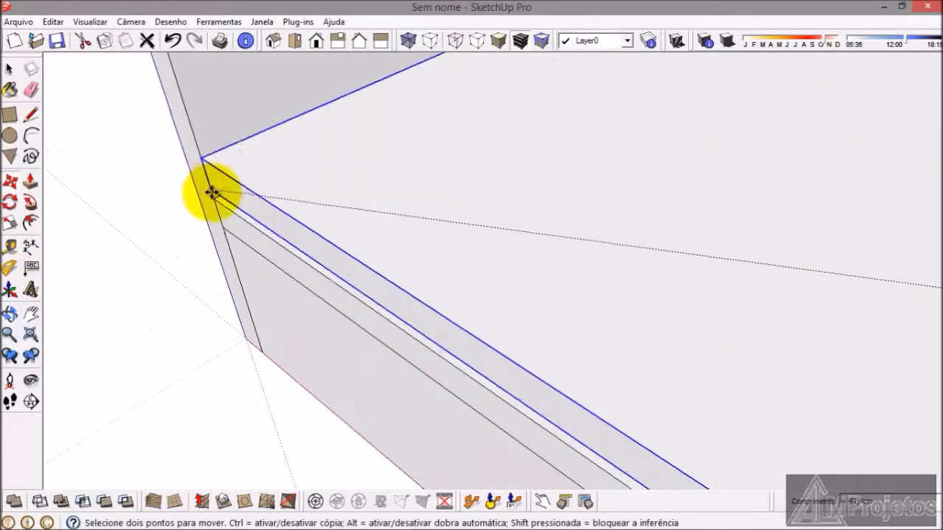
pyautogui.click(214, 202)
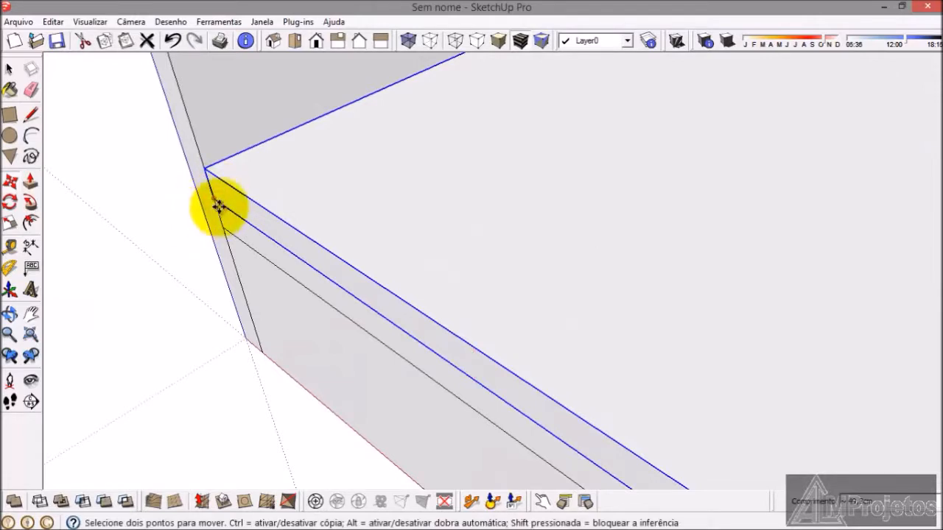
# Step: Move the duplicated shelf 50 cm up along the side panel's edge
pyautogui.click(218, 204)
pyautogui.scroll(-4, 220, 254)
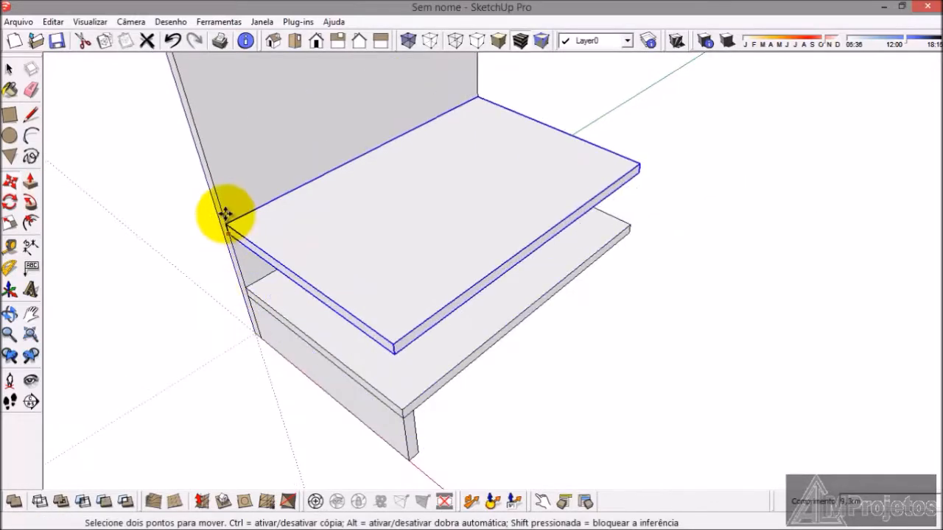
pyautogui.scroll(1, 203, 140)
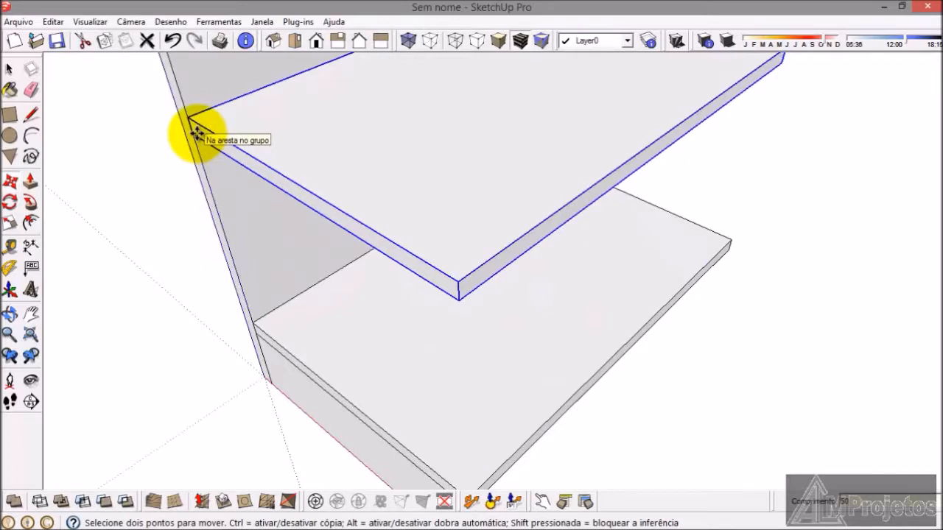
pyautogui.scroll(-4, 318, 276)
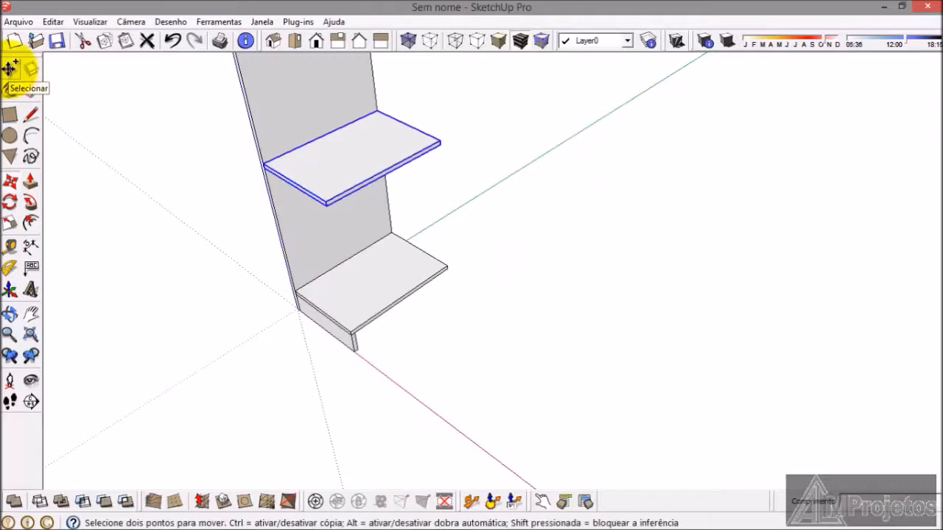
# Step: Paste another copy of the shelf and place it on top of the raised shelf, aligned at the side panel's edge
pyautogui.hotkey('ctrl', 'v')
pyautogui.click(518, 269)
pyautogui.scroll(2, 519, 271)
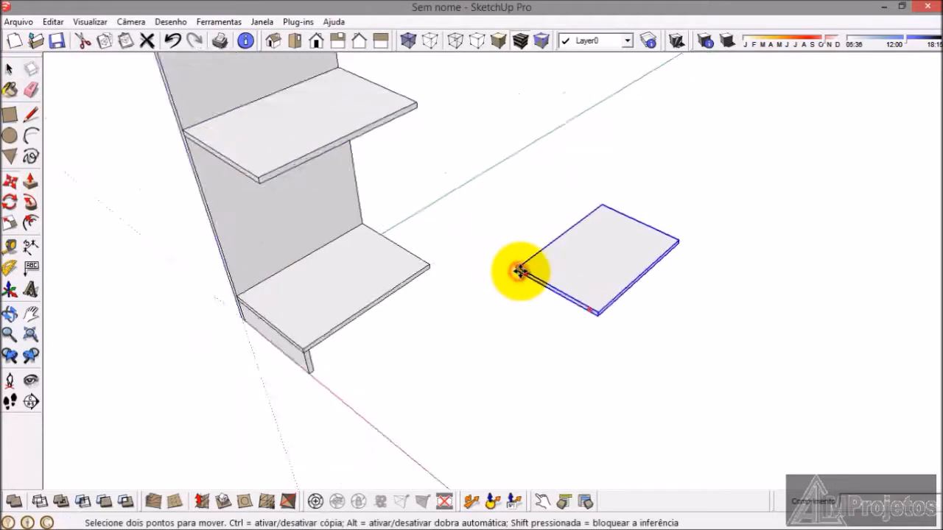
pyautogui.scroll(5, 520, 271)
pyautogui.click(510, 274)
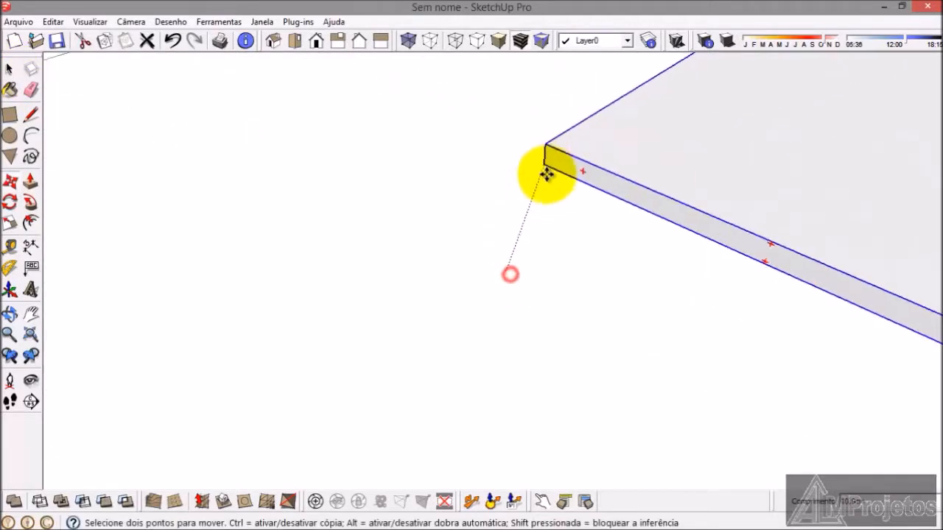
pyautogui.scroll(-8, 546, 174)
pyautogui.moveTo(480, 269); pyautogui.dragTo(551, 233, button='middle')
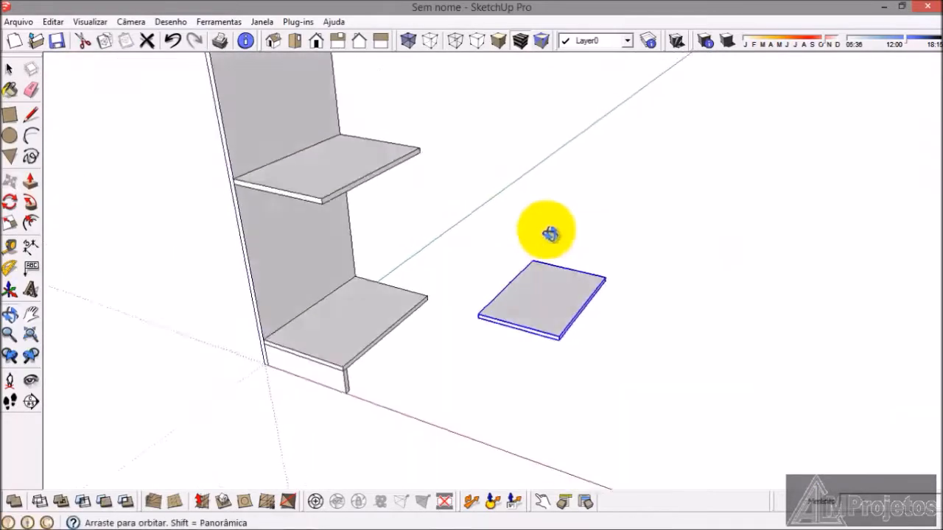
pyautogui.scroll(8, 242, 168)
pyautogui.click(211, 157)
pyautogui.click(211, 158)
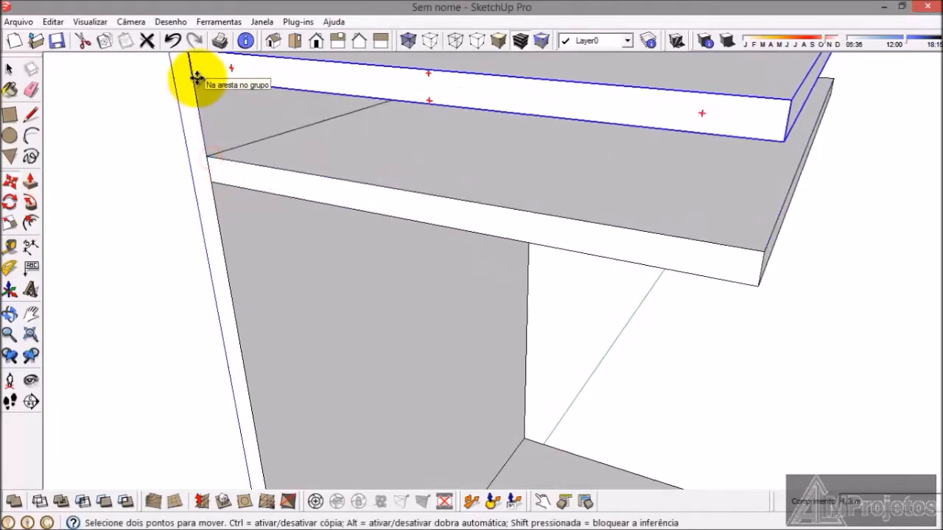
# Step: Move the newest shelf 30 cm up along the side panel's edge and deselect it
pyautogui.scroll(-5, 282, 391)
pyautogui.scroll(2, 248, 198)
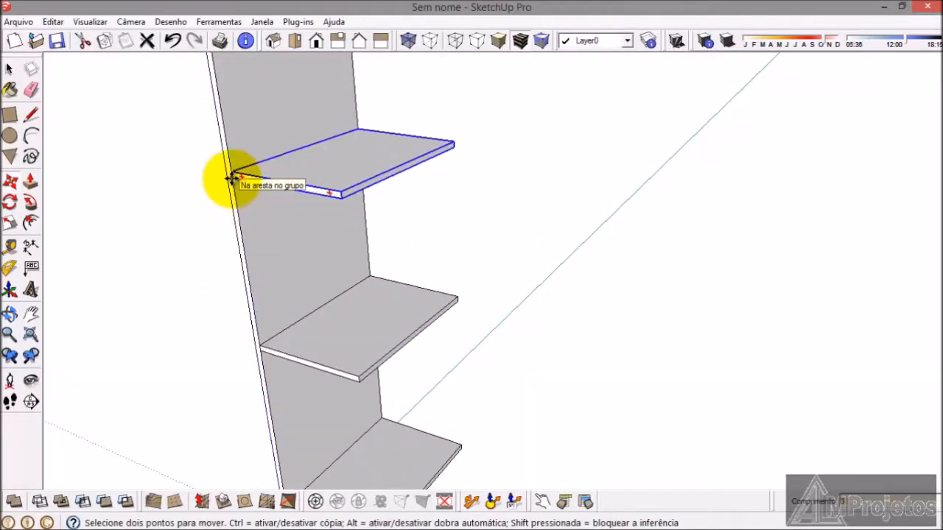
pyautogui.click(231, 178)
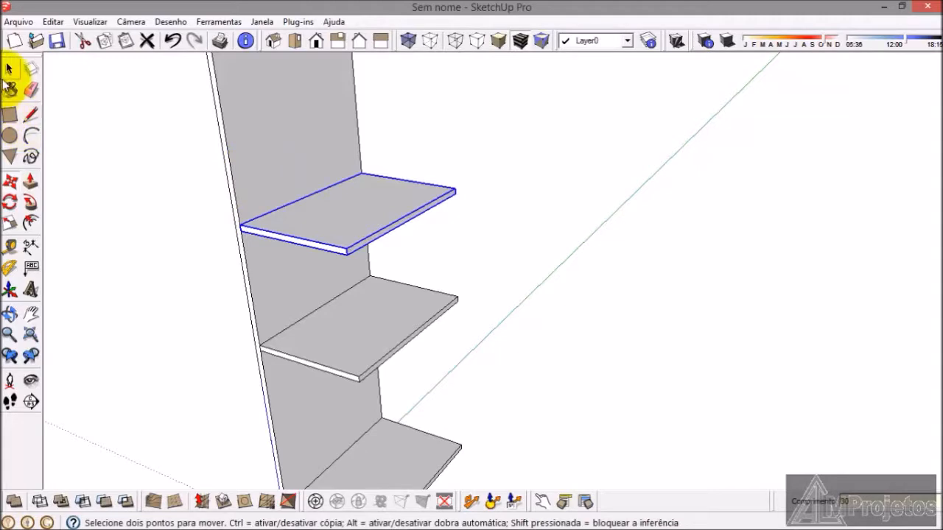
pyautogui.click(9, 69)
pyautogui.click(105, 265)
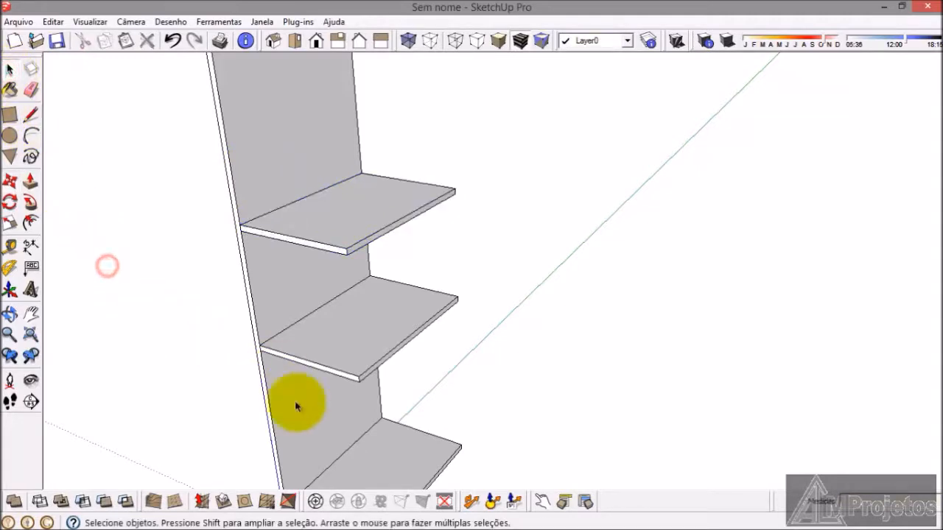
# Step: Examine the compartment widths and drawer dimensions in armario.png, comparing them with the modelled shelves
pyautogui.moveTo(346, 526)
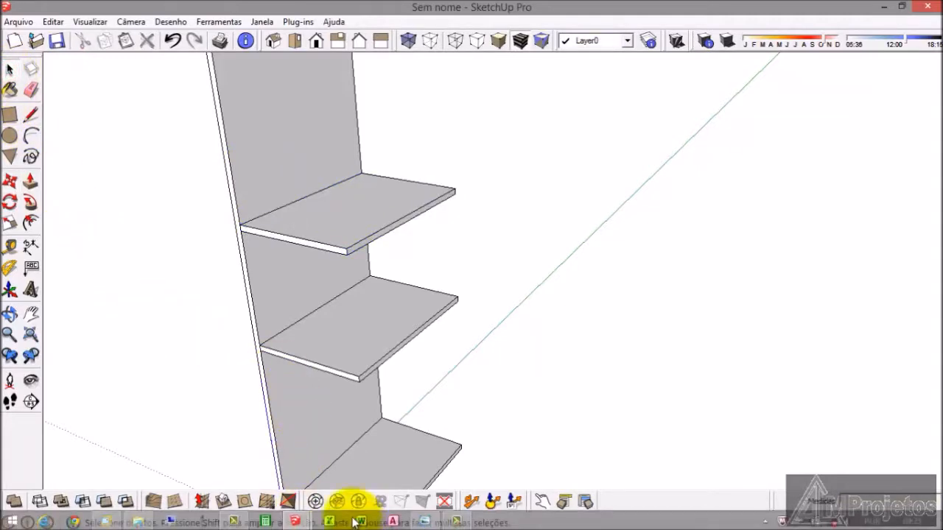
pyautogui.click(424, 522)
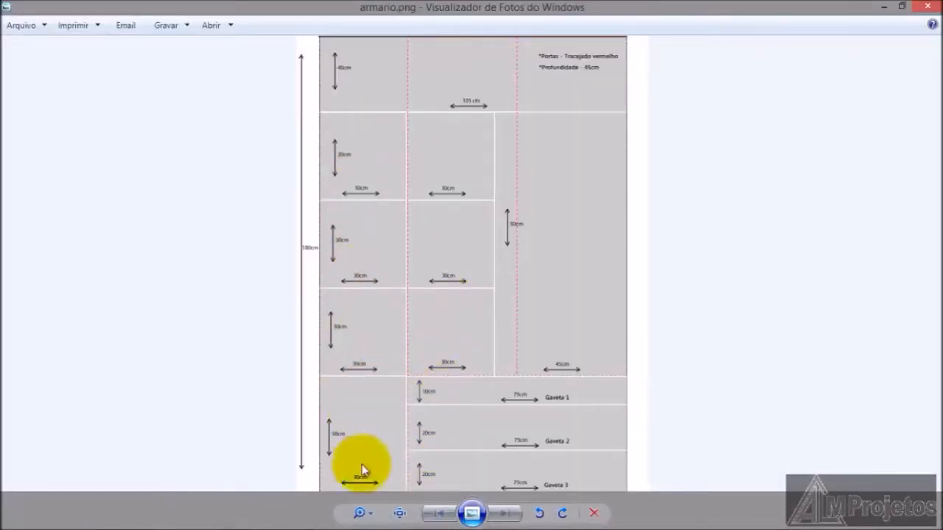
pyautogui.moveTo(300, 525)
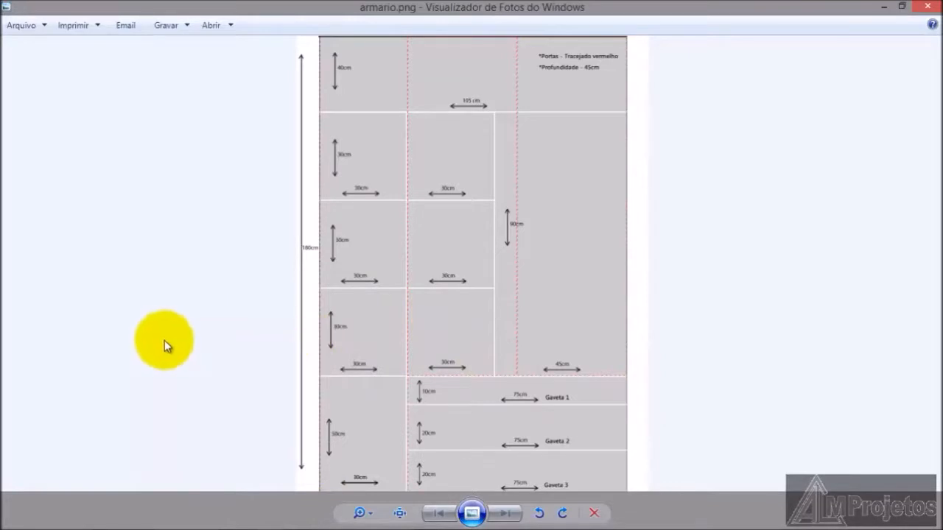
pyautogui.scroll(1, 478, 319)
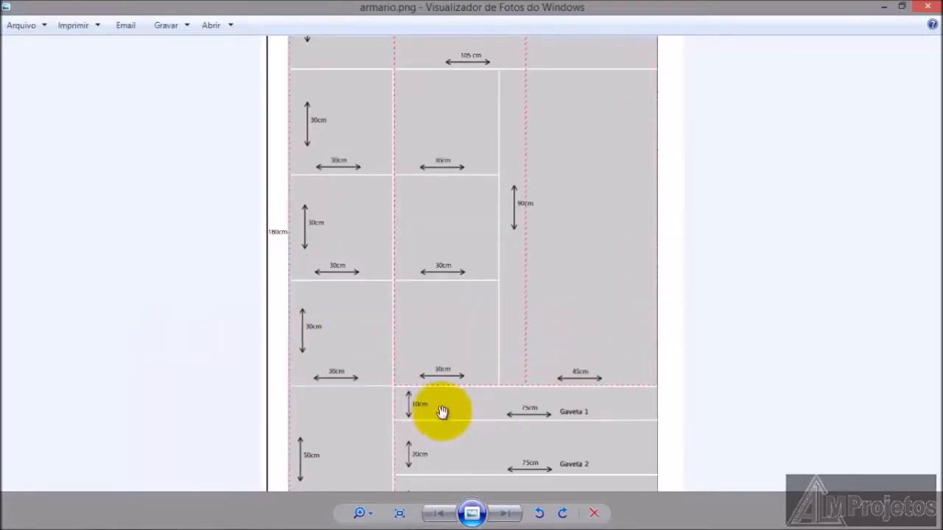
pyautogui.scroll(2, 486, 400)
pyautogui.scroll(-3, 488, 402)
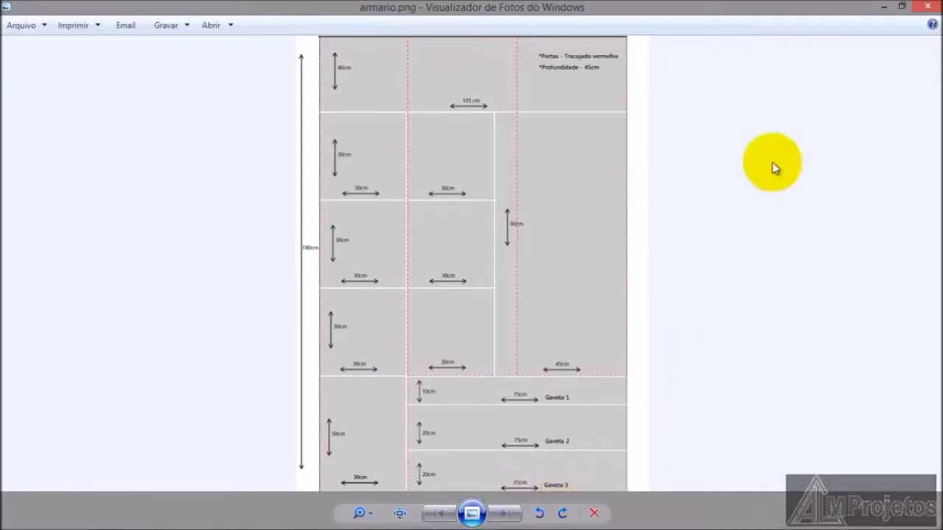
pyautogui.click(890, 8)
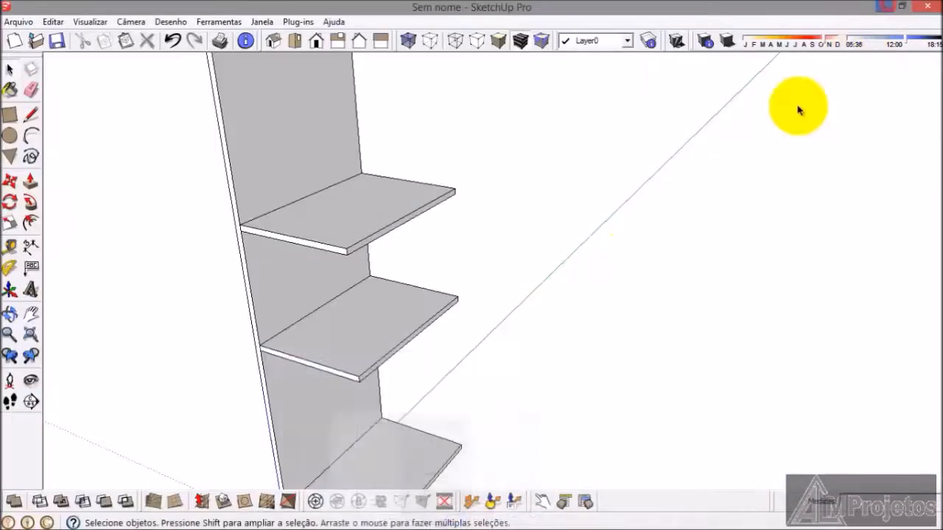
pyautogui.scroll(-3, 352, 318)
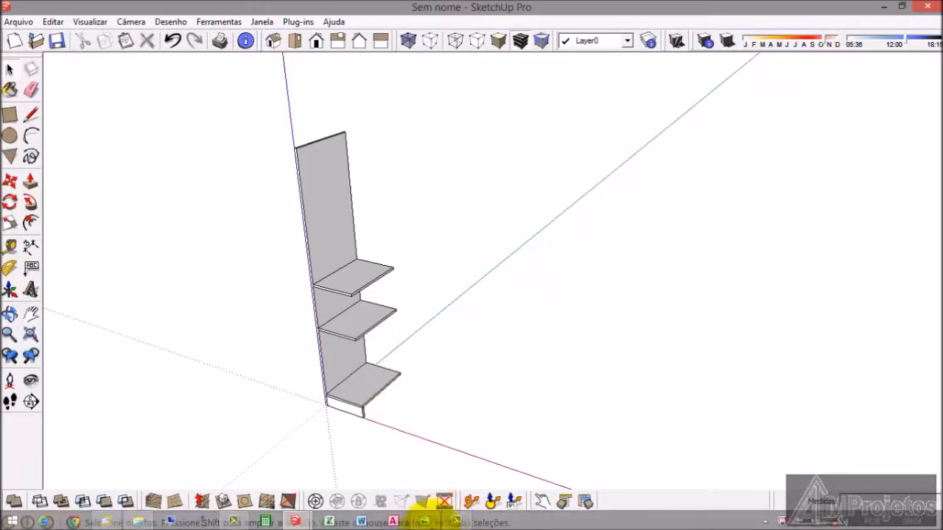
pyautogui.click(427, 521)
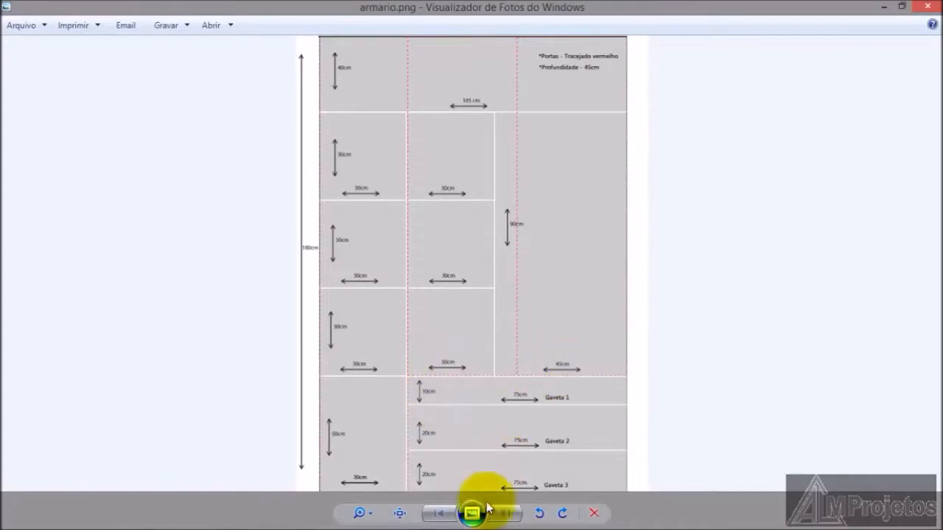
pyautogui.moveTo(467, 513)
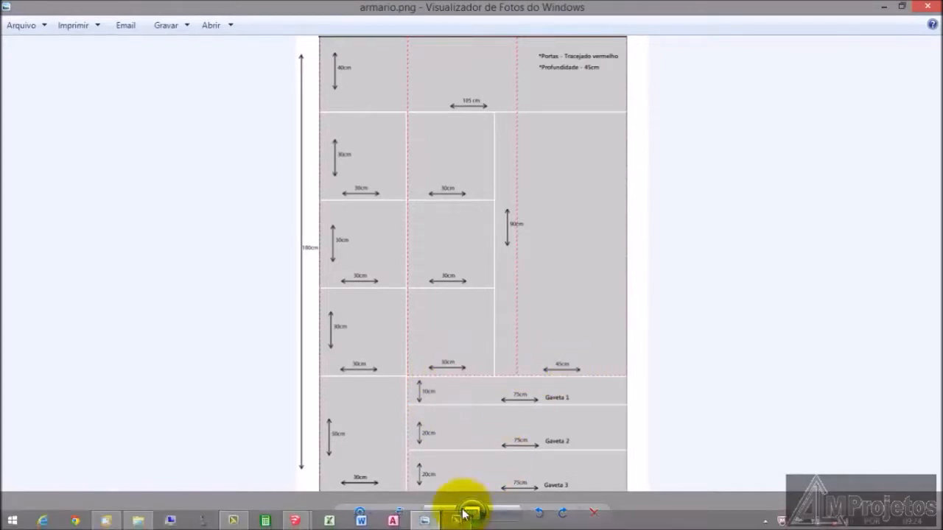
pyautogui.click(426, 521)
# Step: Extend the bottom shelf 31.5 cm outward with Push/Pull on its free end face, inside its group
pyautogui.scroll(3, 379, 404)
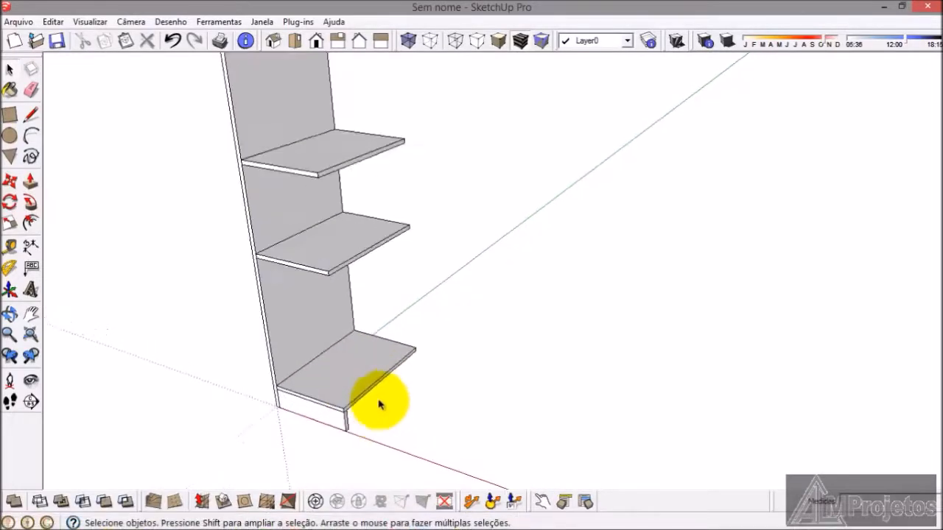
pyautogui.scroll(1, 380, 403)
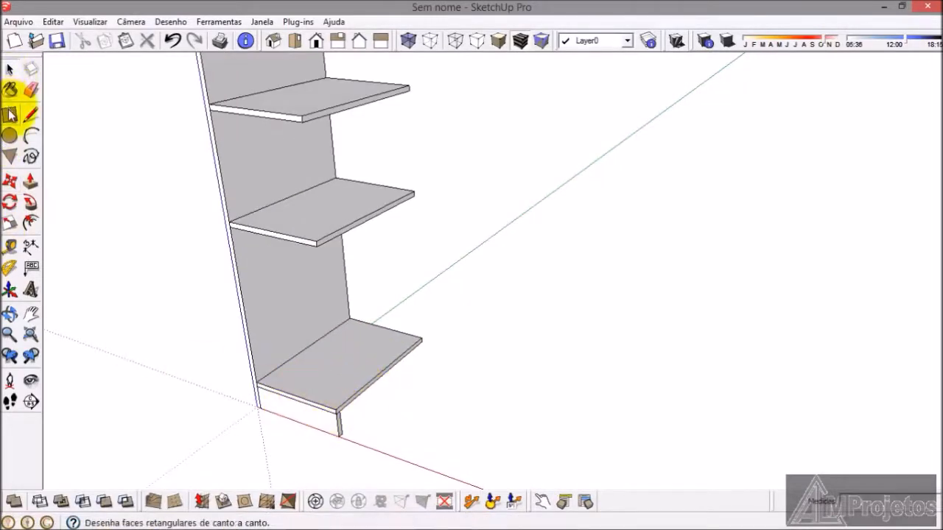
pyautogui.click(10, 69)
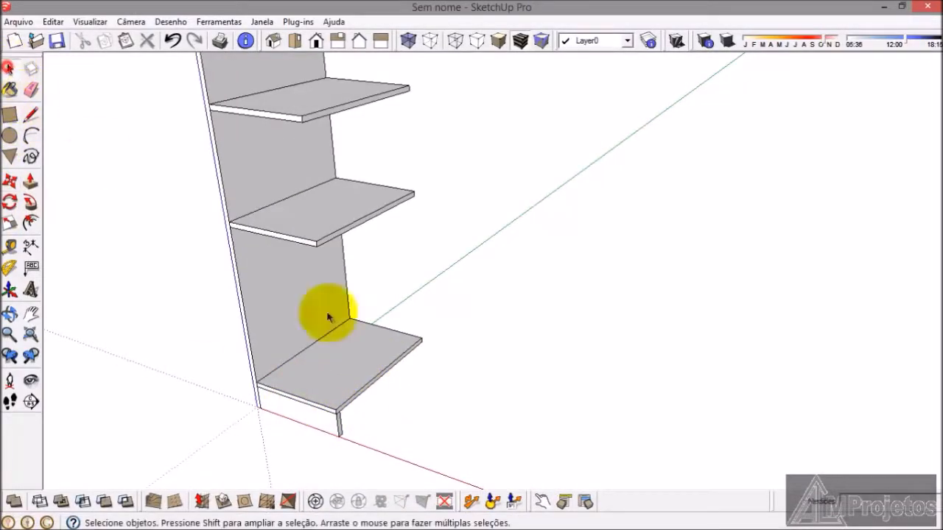
pyautogui.doubleClick(347, 369)
pyautogui.click(347, 370)
pyautogui.click(30, 179)
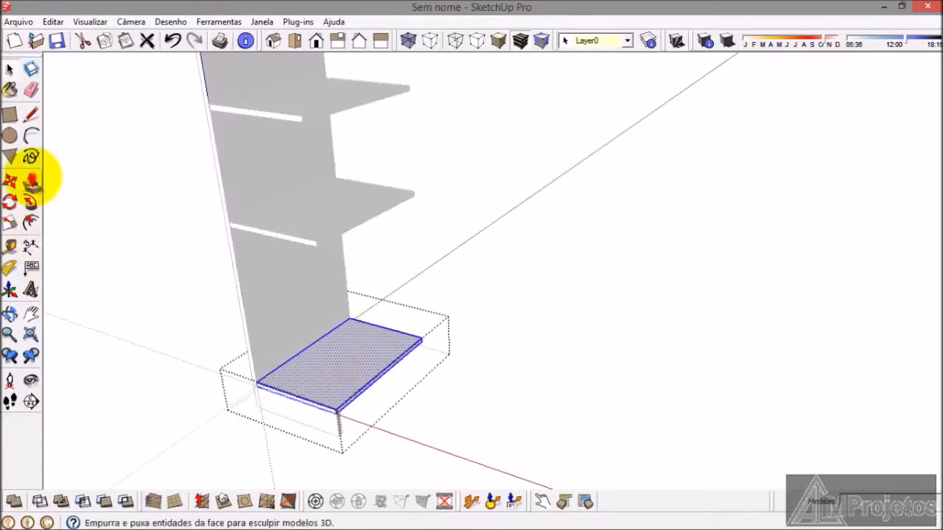
pyautogui.scroll(3, 343, 407)
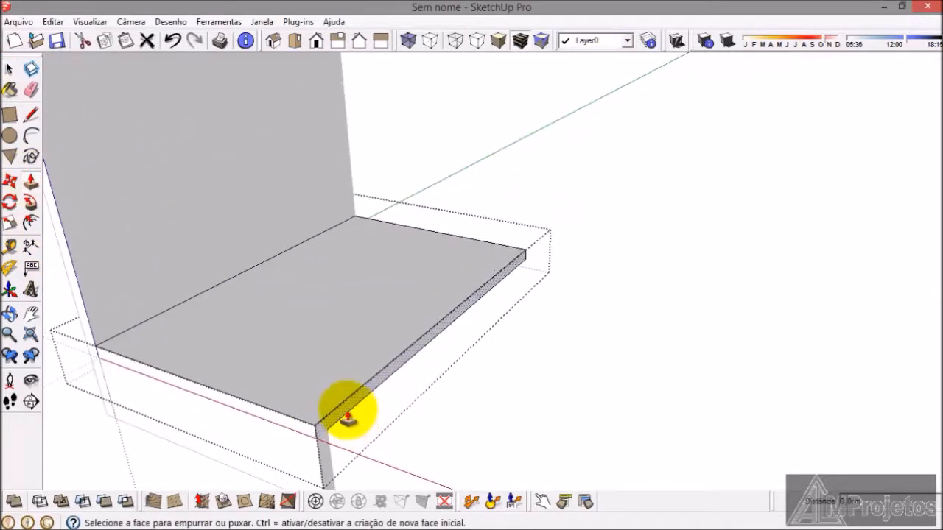
pyautogui.click(347, 415)
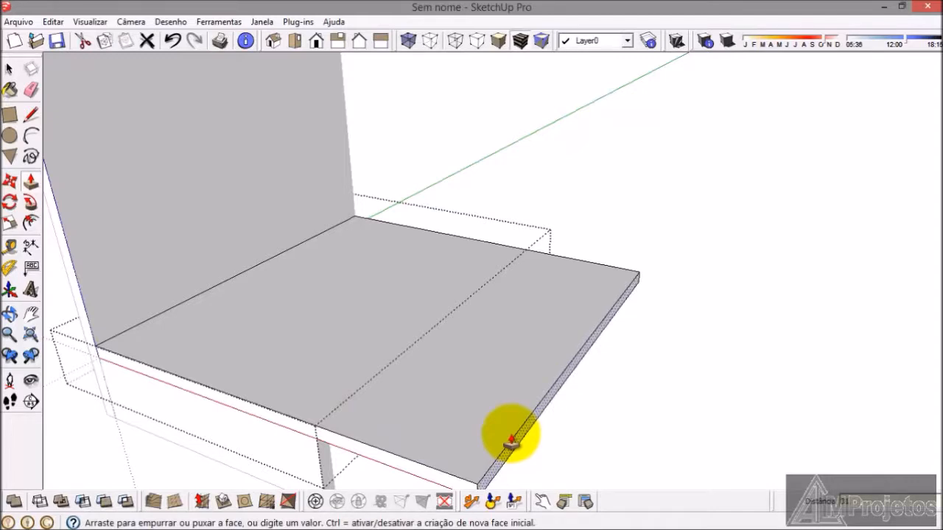
pyautogui.press('Return')
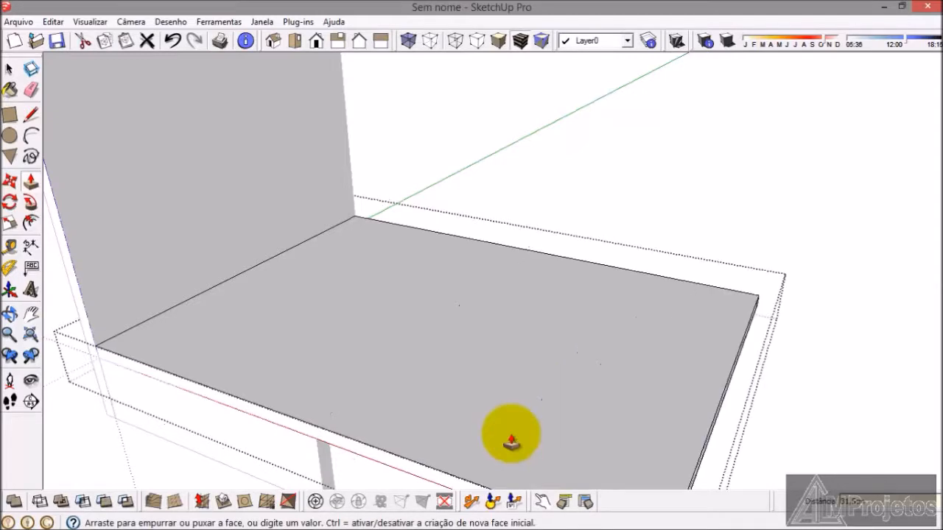
pyautogui.scroll(-4, 411, 305)
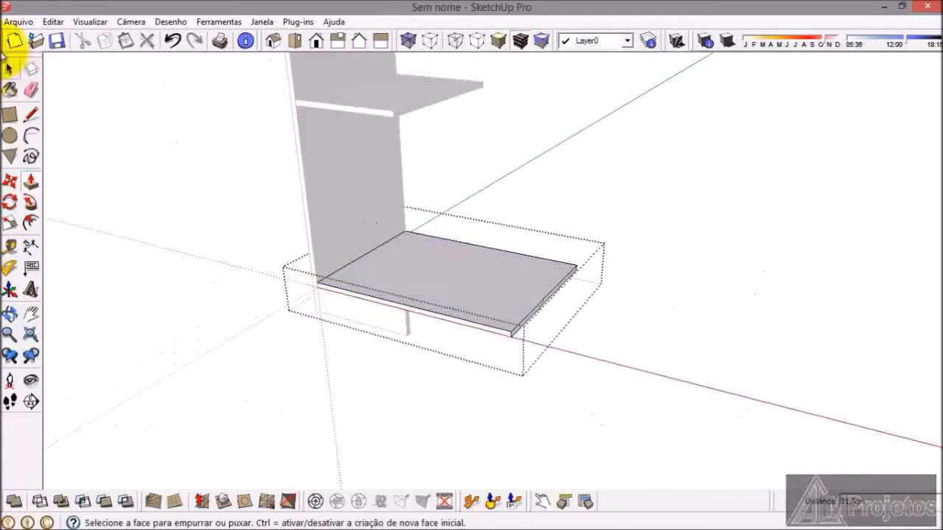
pyautogui.click(10, 70)
pyautogui.scroll(-5, 250, 277)
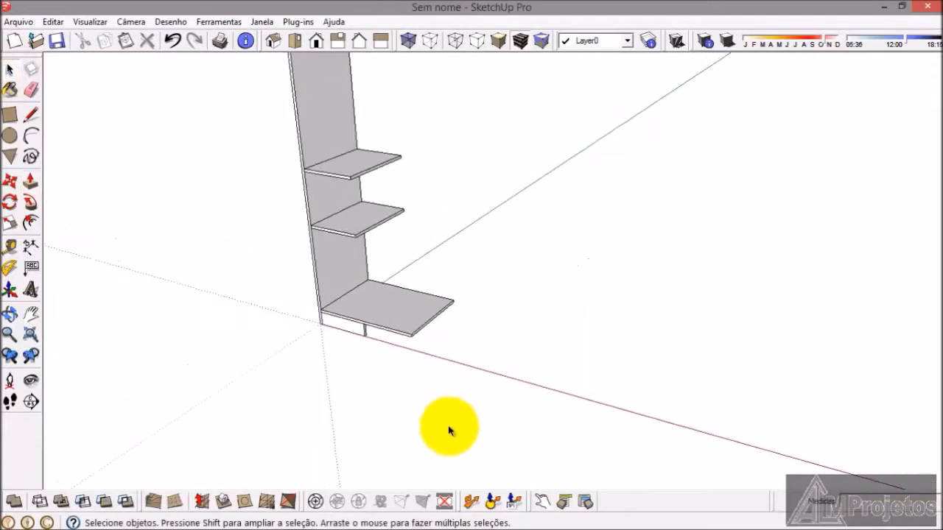
# Step: Extend the second shelf outward with Push/Pull on its free end face, inside its group, until it matches the bottom shelf's width
pyautogui.scroll(2, 449, 477)
pyautogui.scroll(-2, 415, 379)
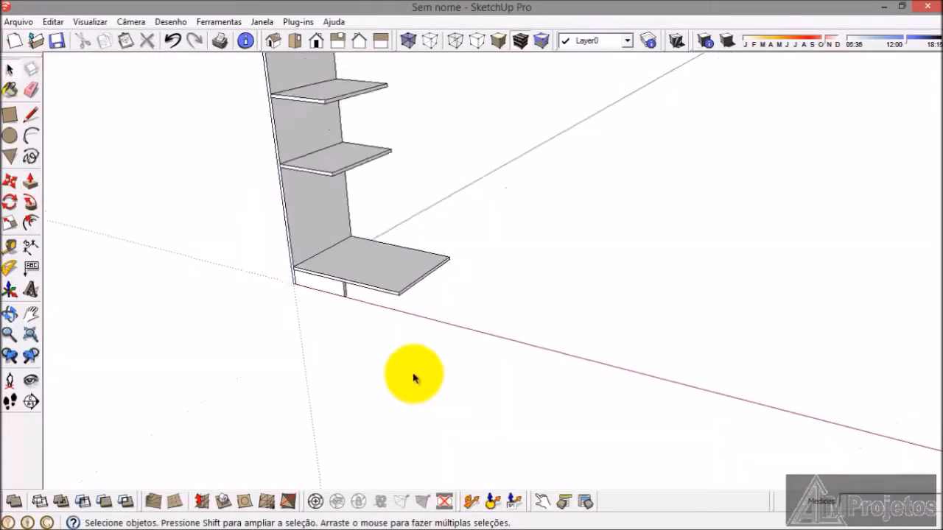
pyautogui.click(420, 507)
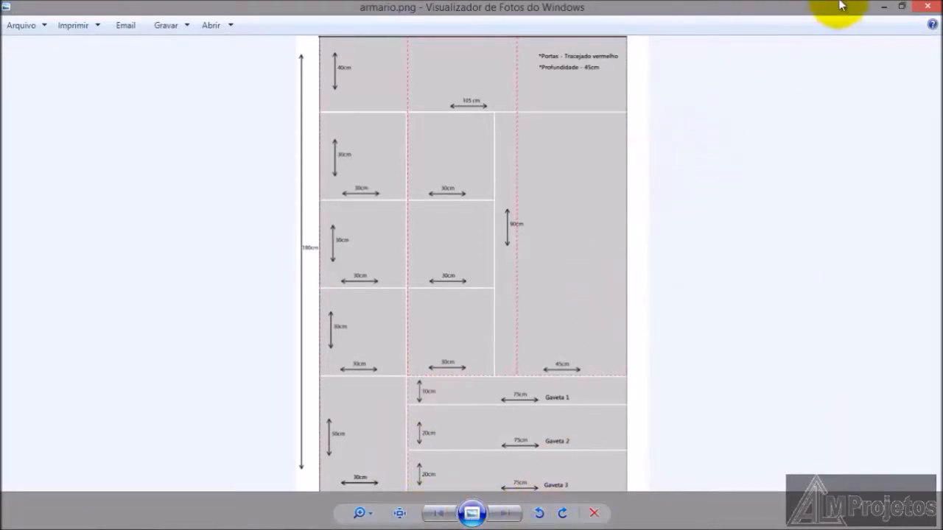
pyautogui.click(885, 11)
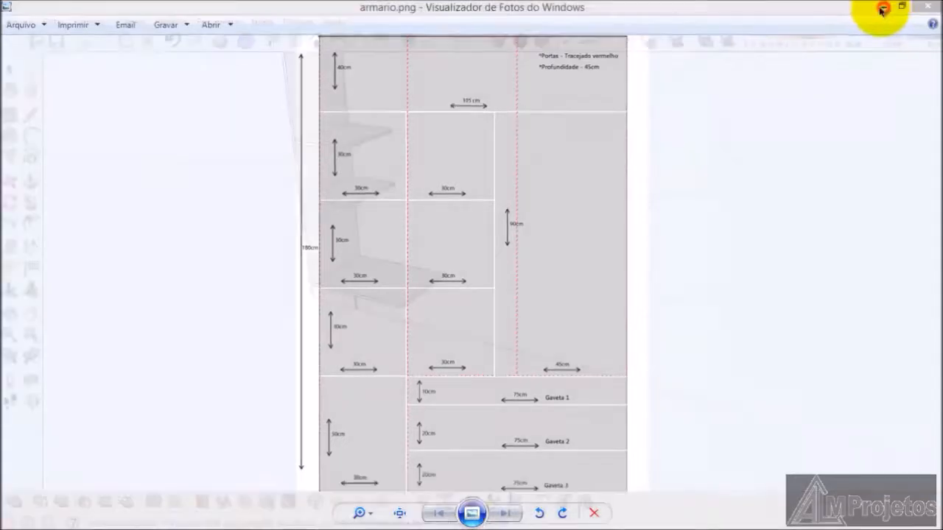
pyautogui.moveTo(363, 293); pyautogui.dragTo(358, 211, button='middle')
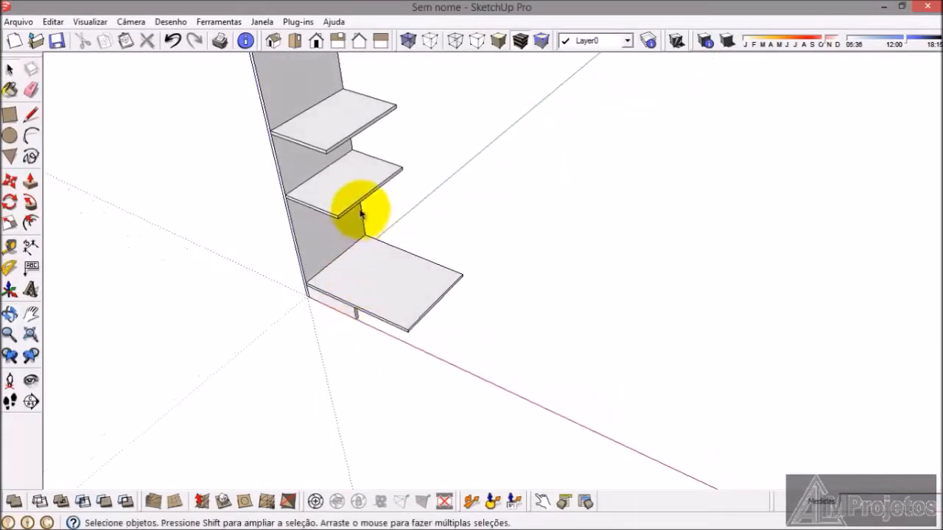
pyautogui.scroll(3, 354, 198)
pyautogui.doubleClick(350, 201)
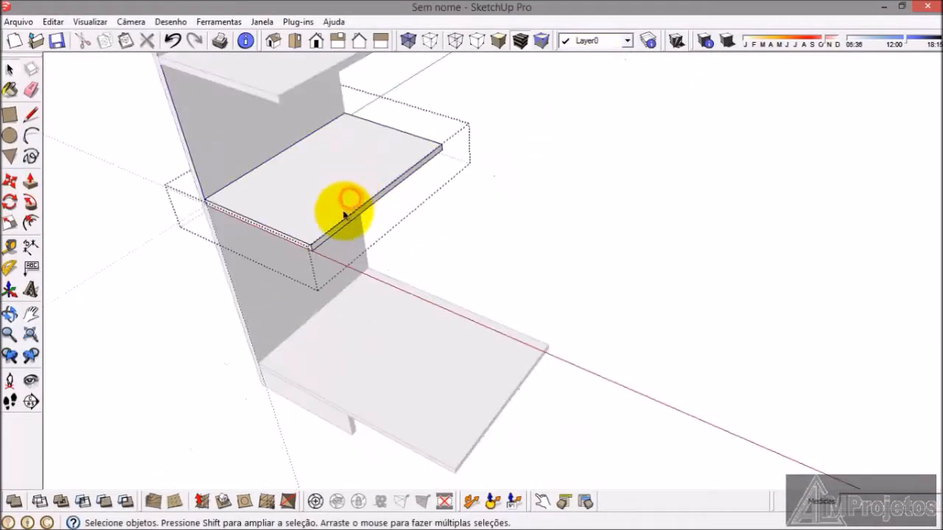
pyautogui.scroll(2, 344, 214)
pyautogui.doubleClick(326, 211)
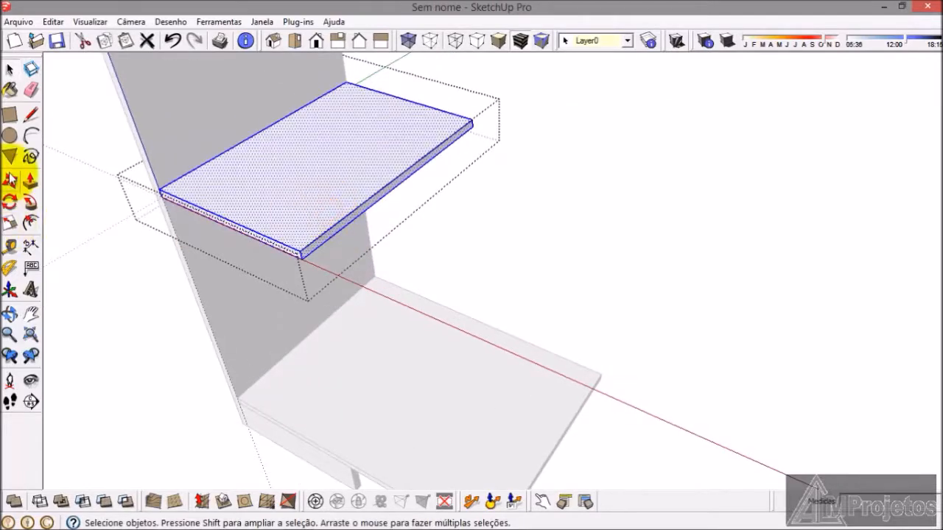
pyautogui.click(31, 181)
pyautogui.scroll(2, 320, 242)
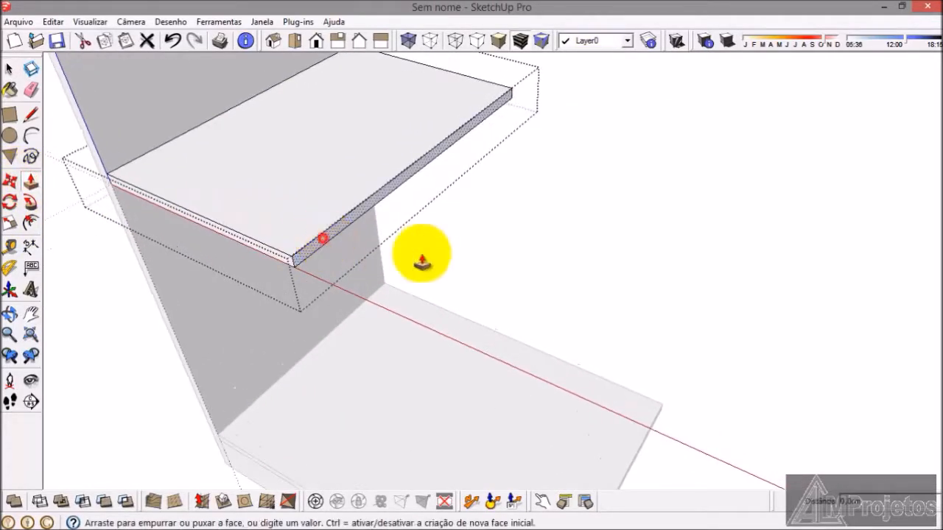
pyautogui.scroll(-3, 535, 223)
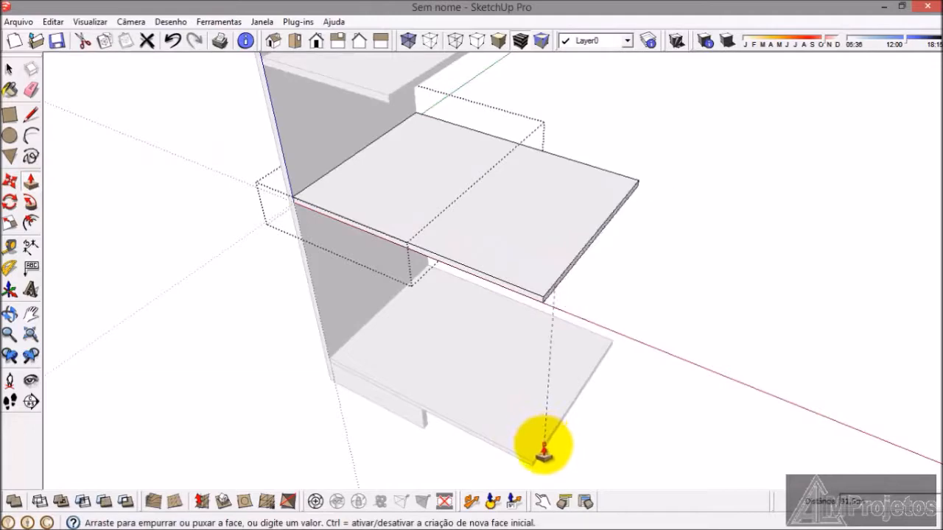
pyautogui.click(543, 449)
# Step: Check the lower compartment and drawer widths in armario.png and close the second shelf's group
pyautogui.moveTo(543, 450); pyautogui.dragTo(495, 388, button='middle')
pyautogui.scroll(-1, 485, 382)
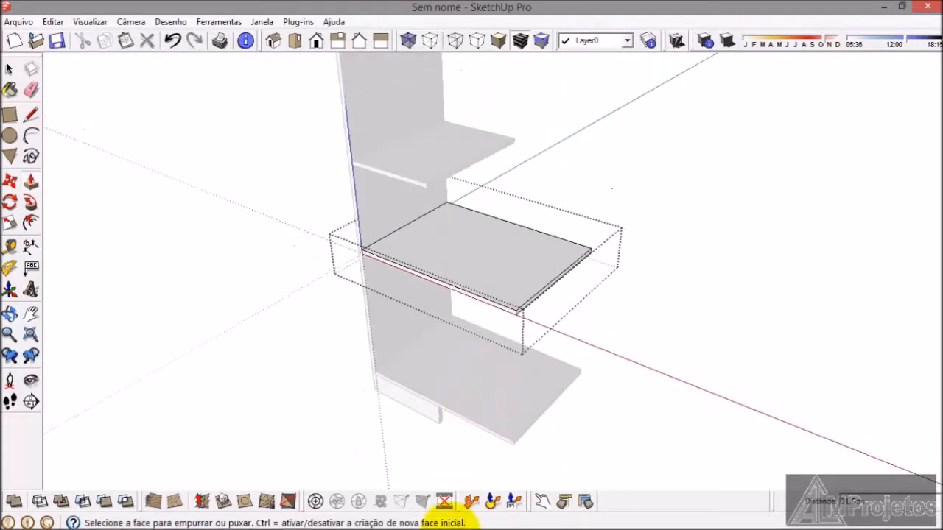
pyautogui.click(422, 521)
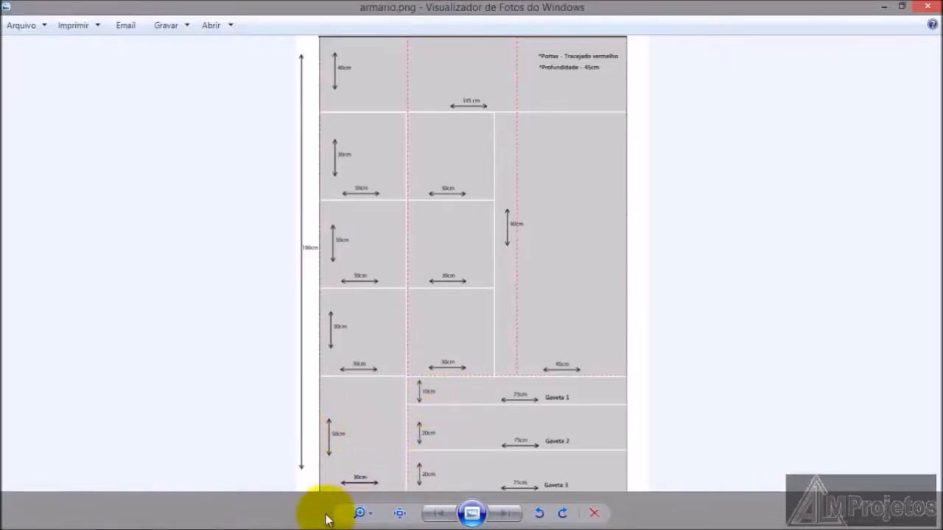
pyautogui.moveTo(359, 519)
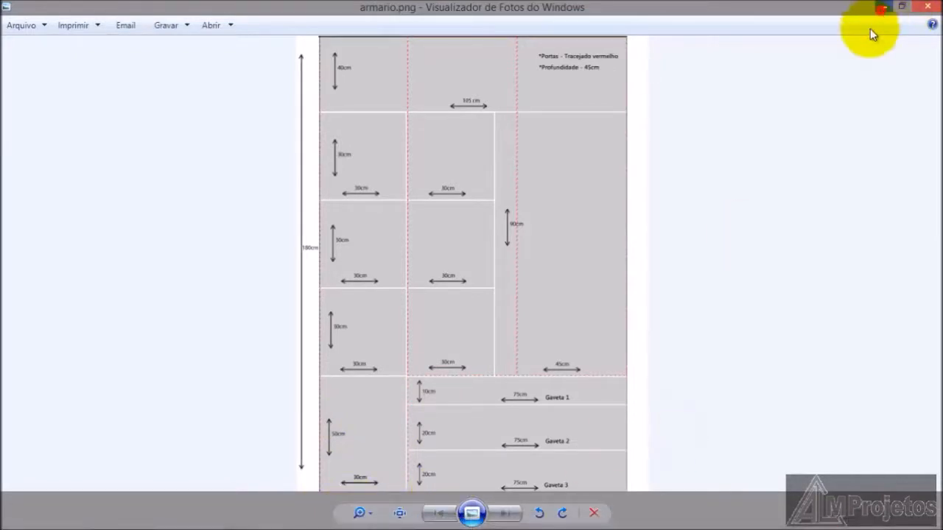
pyautogui.click(878, 8)
pyautogui.click(9, 69)
pyautogui.click(179, 324)
# Step: Push the bottom shelf's free end face back 31.5 cm inside its group, aligning it with the end of the base strip
pyautogui.scroll(3, 475, 402)
pyautogui.moveTo(504, 408); pyautogui.dragTo(531, 350, button='middle')
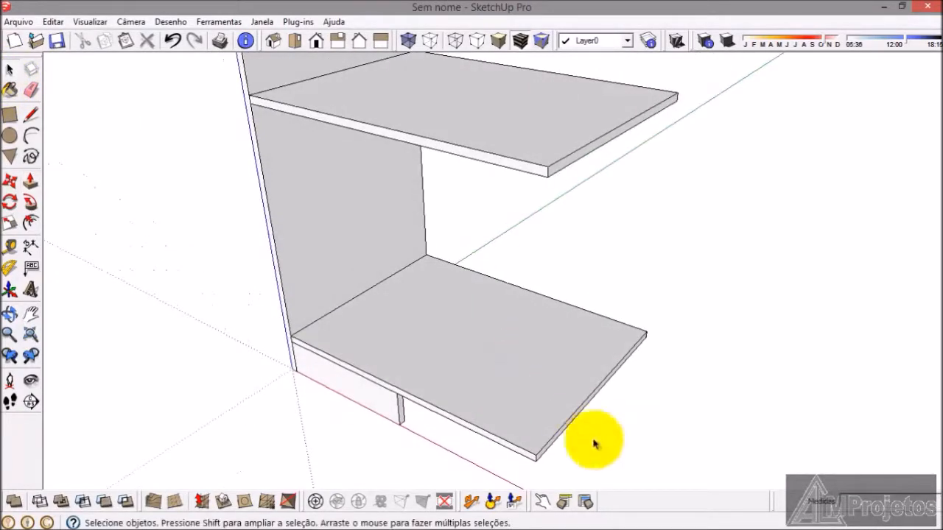
pyautogui.tripleClick(556, 415)
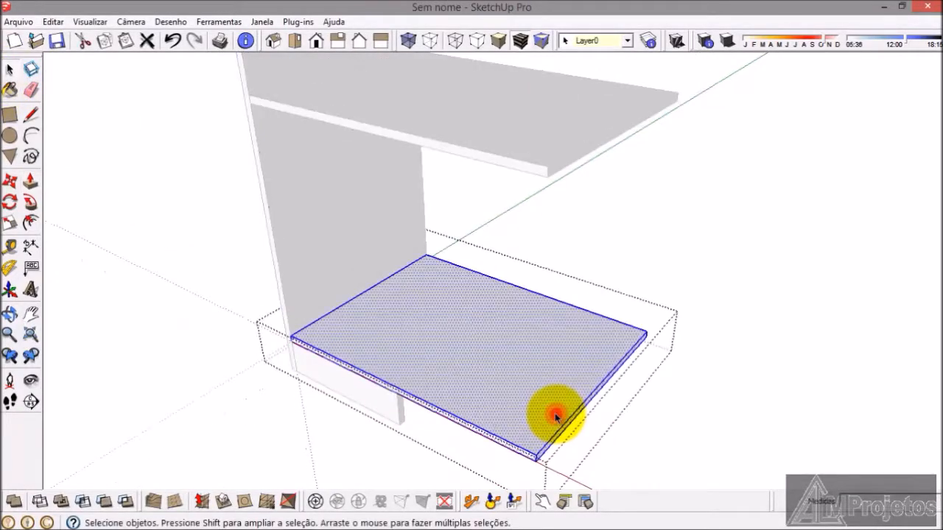
pyautogui.click(30, 181)
pyautogui.scroll(3, 559, 448)
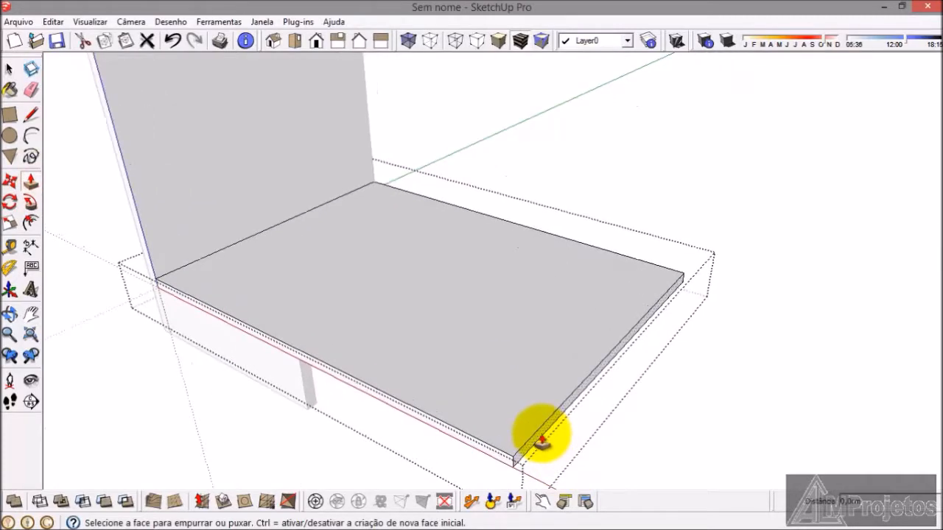
pyautogui.click(542, 434)
pyautogui.scroll(2, 312, 384)
pyautogui.click(300, 374)
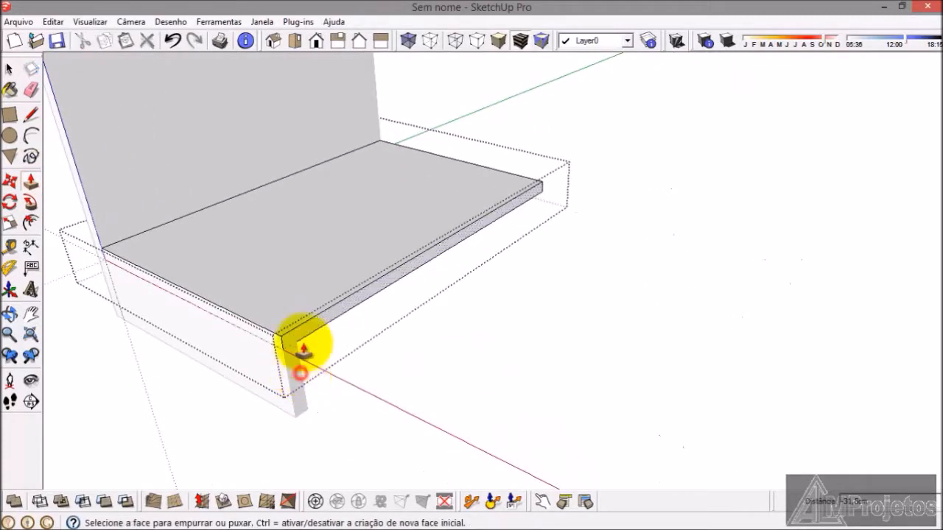
# Step: Extend the bottom shelf 1.5 cm outward with Push/Pull on its free end face
pyautogui.scroll(2, 303, 352)
pyautogui.click(307, 341)
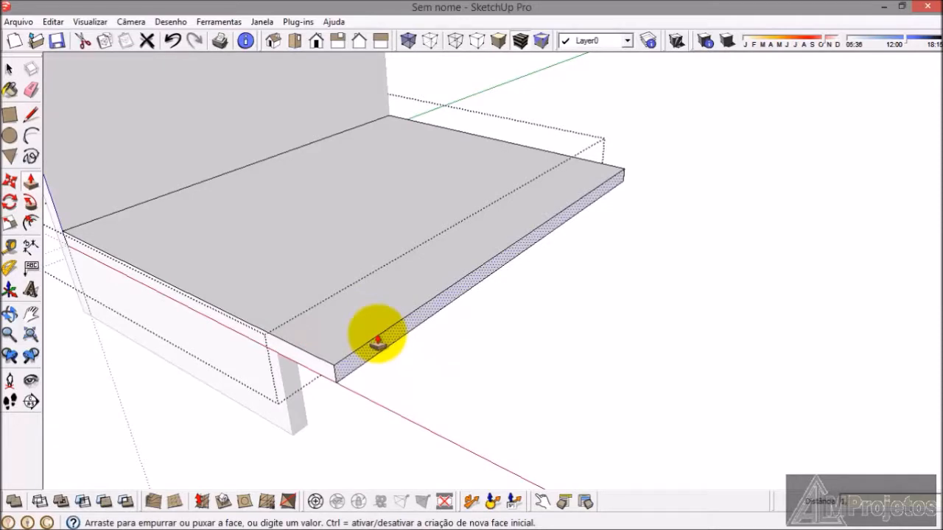
pyautogui.press('Return')
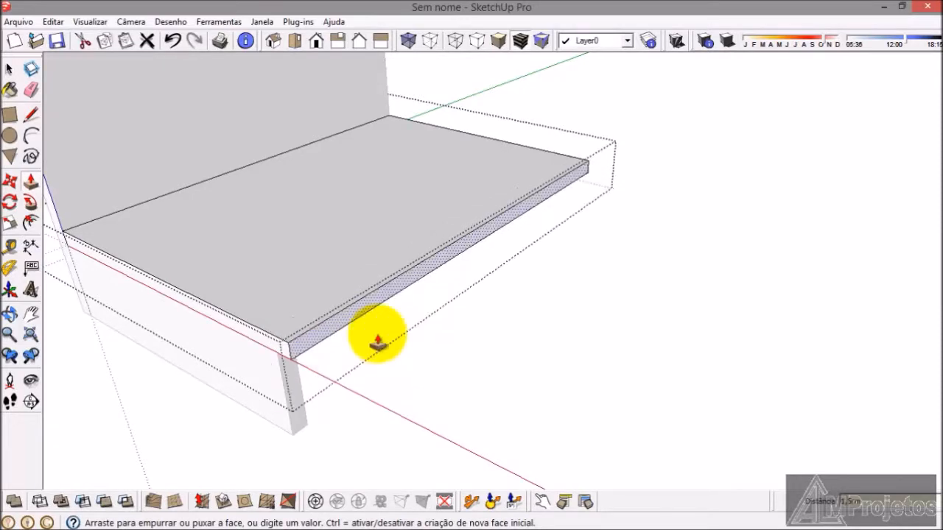
# Step: Extend the bottom shelf a further 75 cm outward and close its group
pyautogui.click(336, 324)
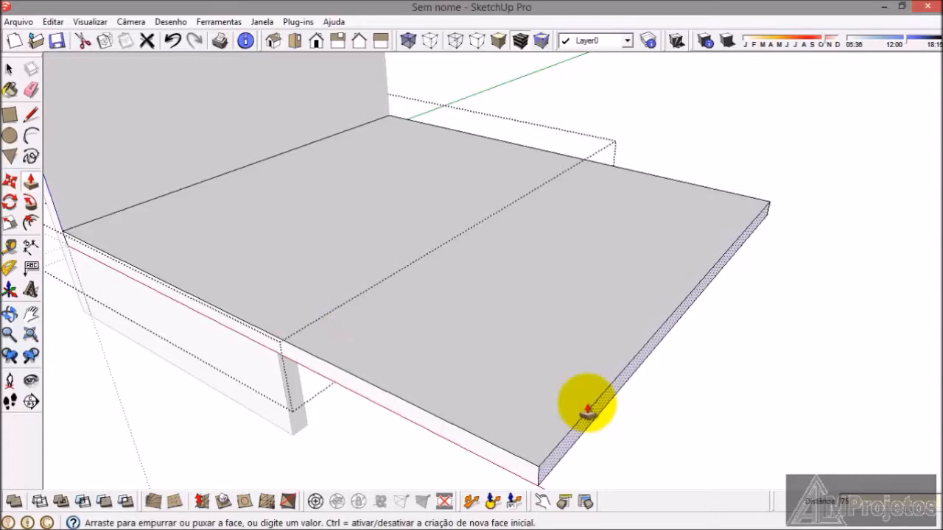
pyautogui.write('75')
pyautogui.press('Return')
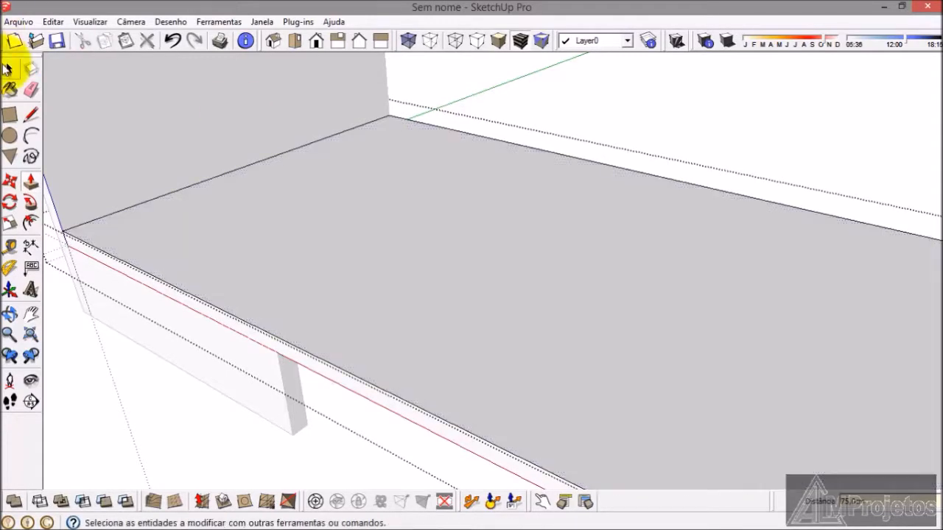
pyautogui.click(8, 68)
pyautogui.scroll(-5, 221, 206)
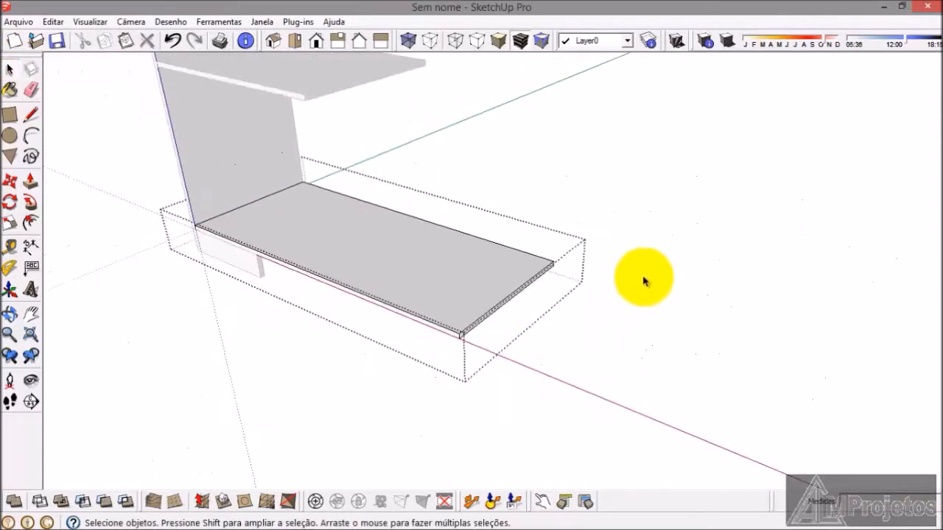
pyautogui.click(644, 277)
# Step: Copy the side panel and paste it beyond the bottom shelf's free end
pyautogui.scroll(-4, 635, 293)
pyautogui.scroll(3, 413, 251)
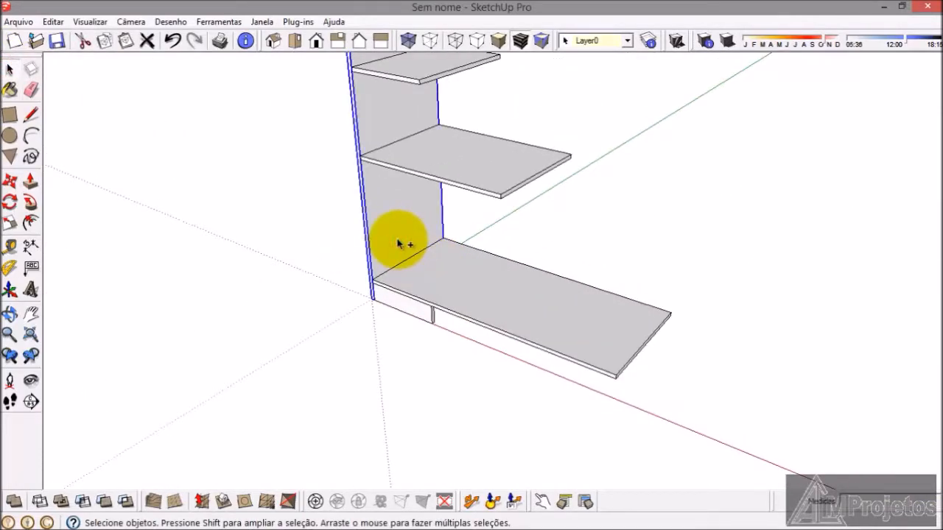
pyautogui.hotkey('ctrl', 'v')
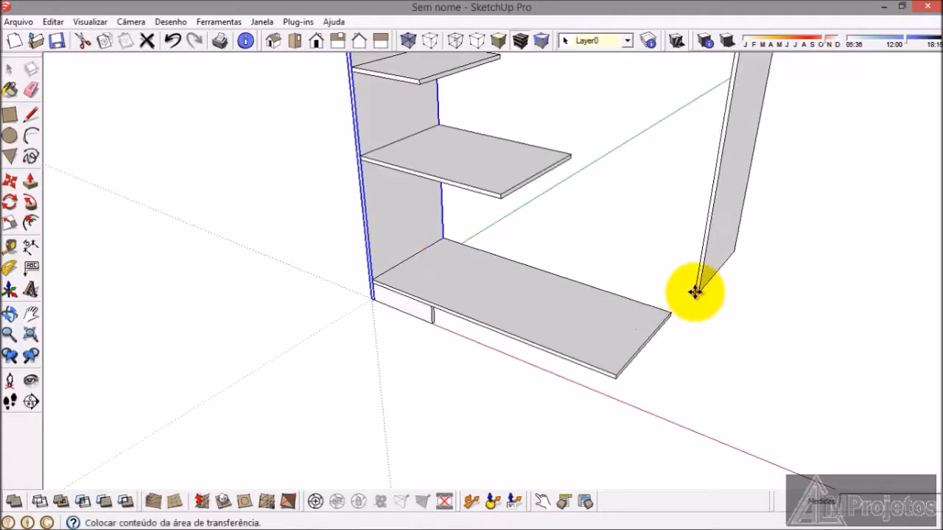
pyautogui.click(695, 290)
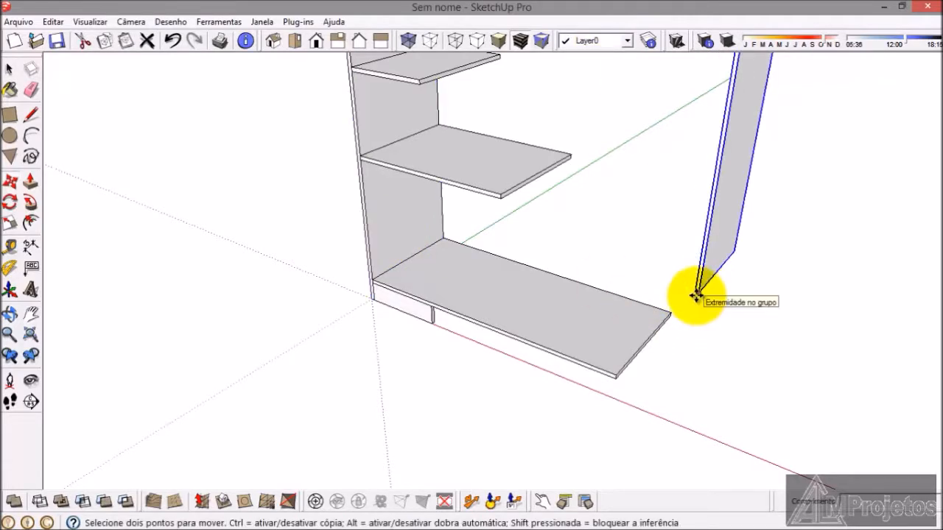
# Step: Move the pasted panel by its lower corner onto the bottom shelf's front corner at the original side panel
pyautogui.scroll(3, 695, 296)
pyautogui.scroll(2, 691, 292)
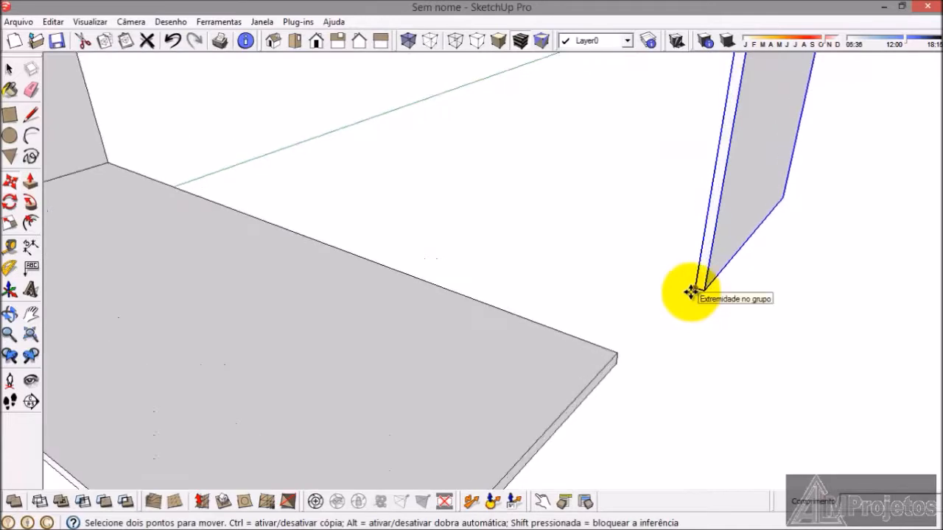
pyautogui.click(692, 293)
pyautogui.scroll(-2, 838, 283)
pyautogui.scroll(-2, 246, 273)
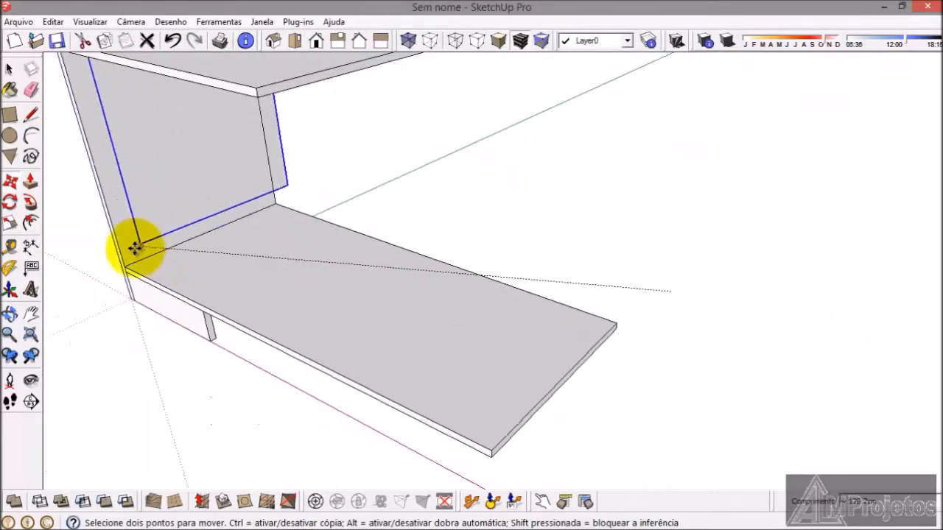
pyautogui.scroll(2, 129, 254)
pyautogui.click(122, 269)
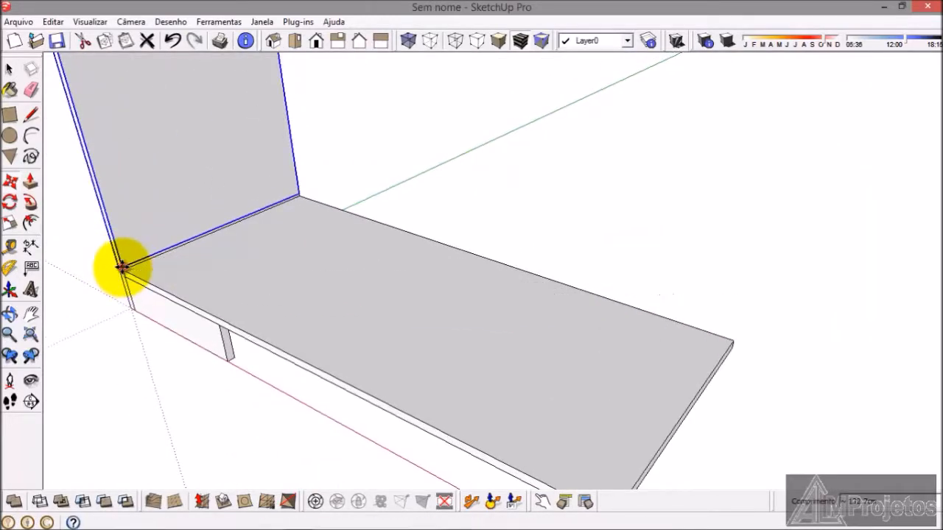
# Step: Move the panel copy along the bottom shelf's front edge to form the divider of the first compartment
pyautogui.moveTo(130, 267); pyautogui.dragTo(302, 260, button='middle')
pyautogui.scroll(3, 89, 365)
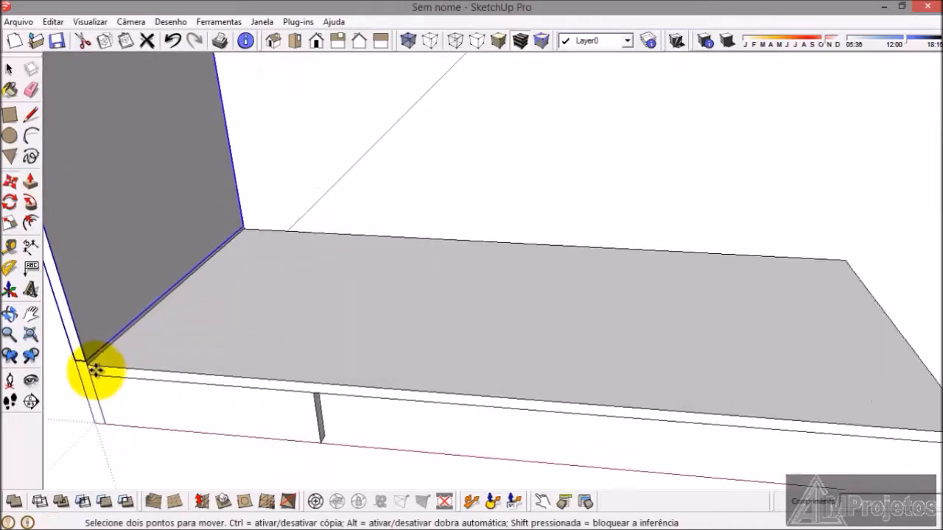
pyautogui.click(61, 354)
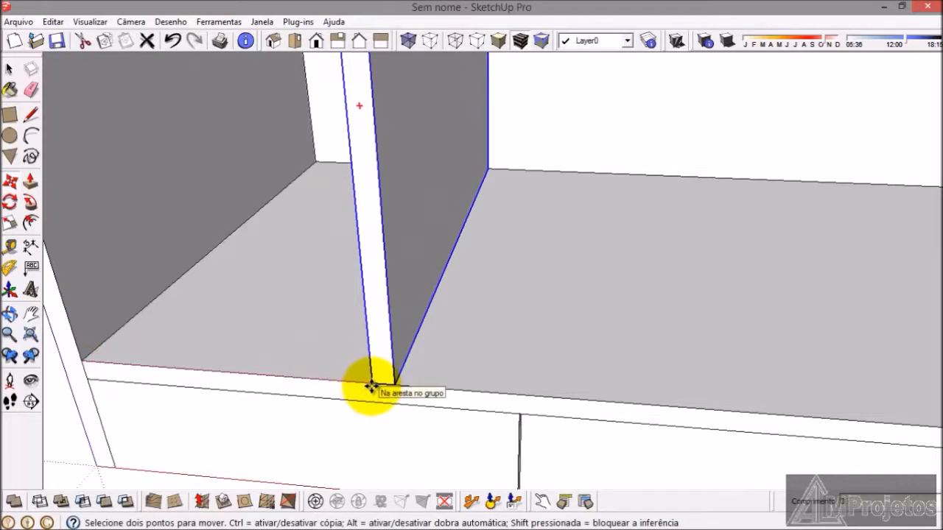
pyautogui.press('Return')
# Step: Examine the drawer heights and compartment widths in armario.png, comparing them with the placed divider
pyautogui.scroll(-7, 368, 457)
pyautogui.moveTo(383, 442); pyautogui.dragTo(299, 455, button='middle')
pyautogui.click(424, 521)
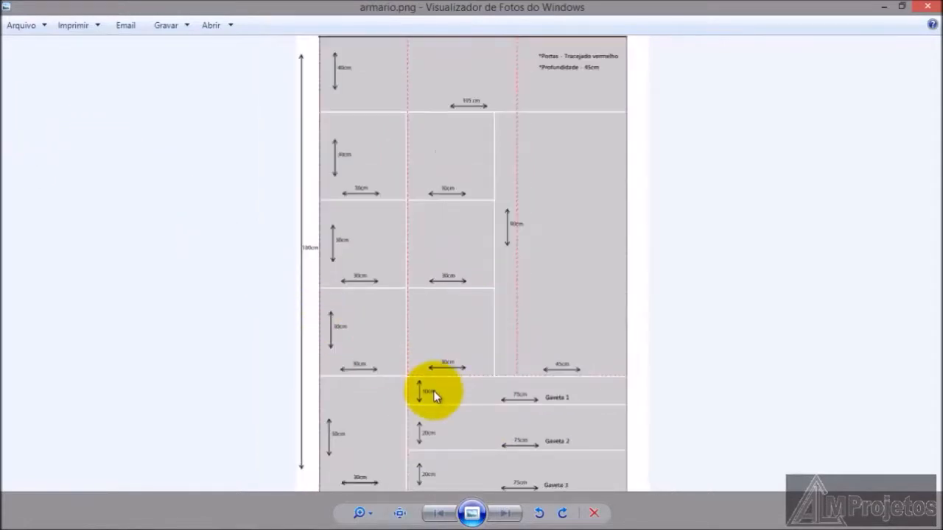
pyautogui.scroll(3, 433, 390)
pyautogui.scroll(-3, 423, 375)
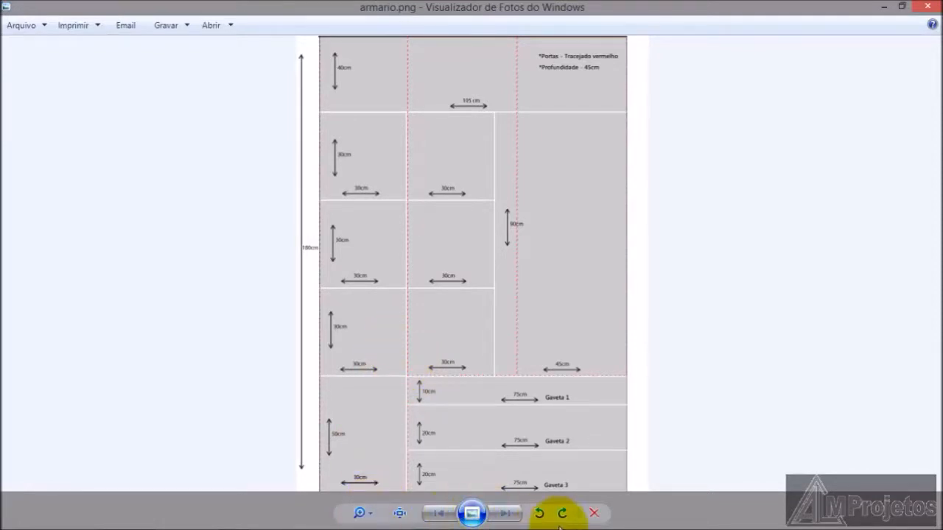
pyautogui.click(886, 10)
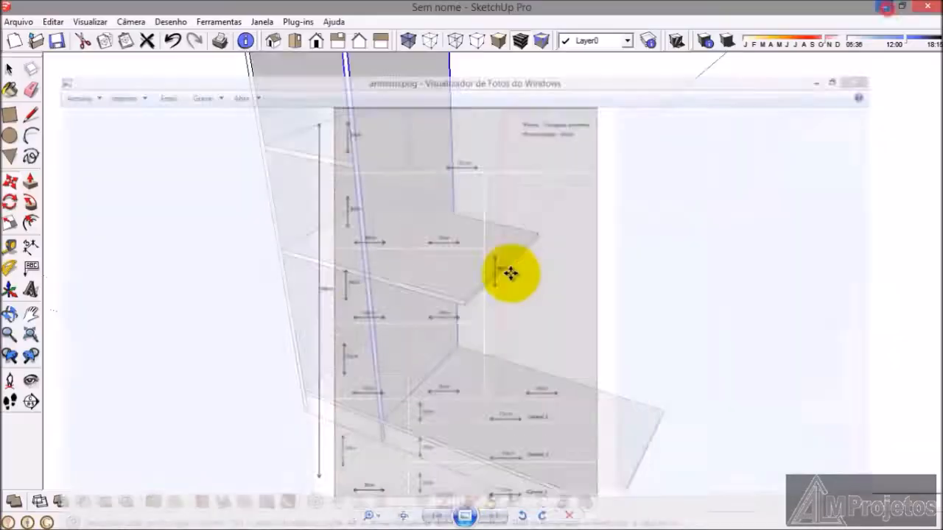
# Step: Push the free end of the shelf that passes through the divider back to the divider's inner face
pyautogui.moveTo(379, 405)
pyautogui.mouseDown(button='middle')
pyautogui.moveTo(432, 393)
pyautogui.moveTo(408, 413)
pyautogui.moveTo(410, 332)
pyautogui.moveTo(427, 305)
pyautogui.mouseUp(button='middle')
pyautogui.scroll(3, 404, 255)
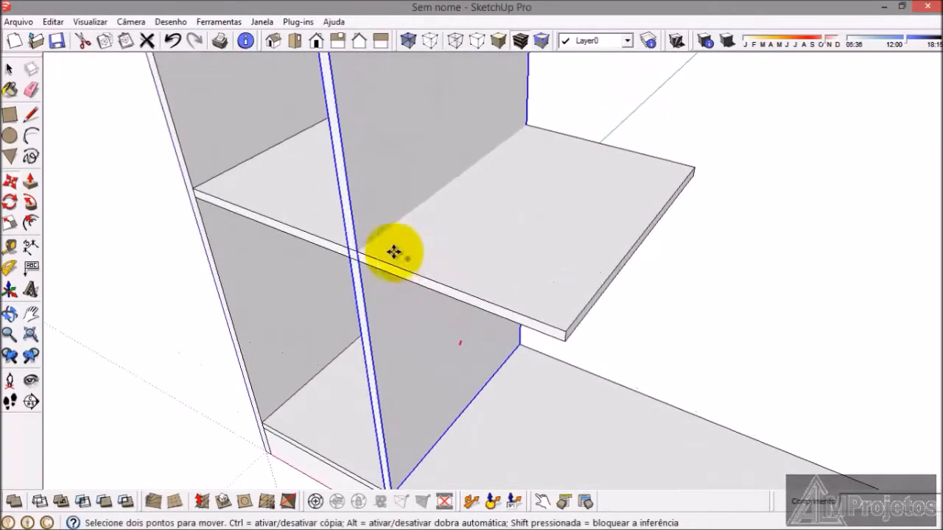
pyautogui.click(10, 72)
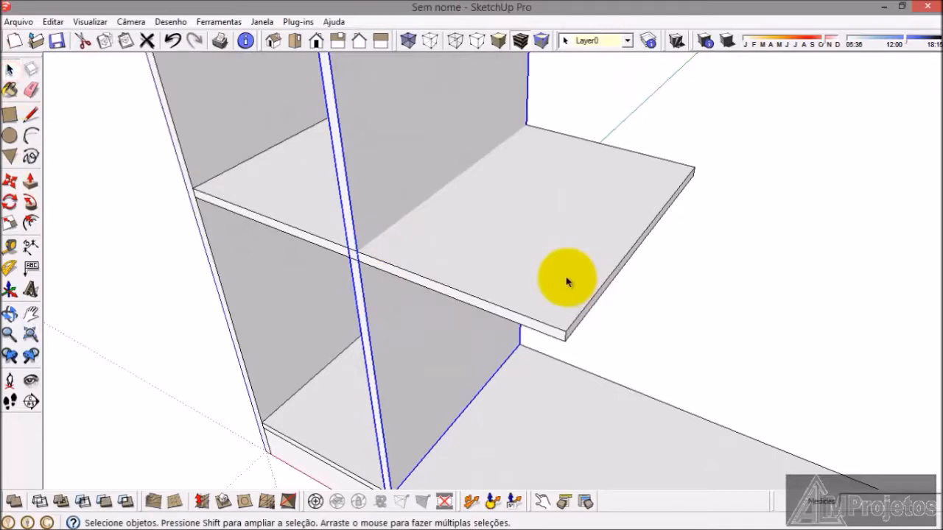
pyautogui.doubleClick(567, 281)
pyautogui.tripleClick(566, 277)
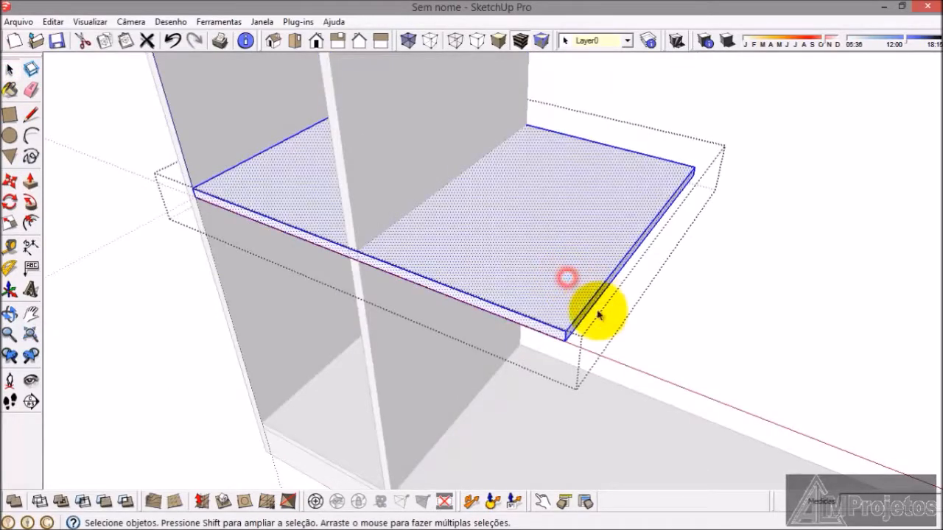
pyautogui.click(30, 182)
pyautogui.scroll(4, 527, 327)
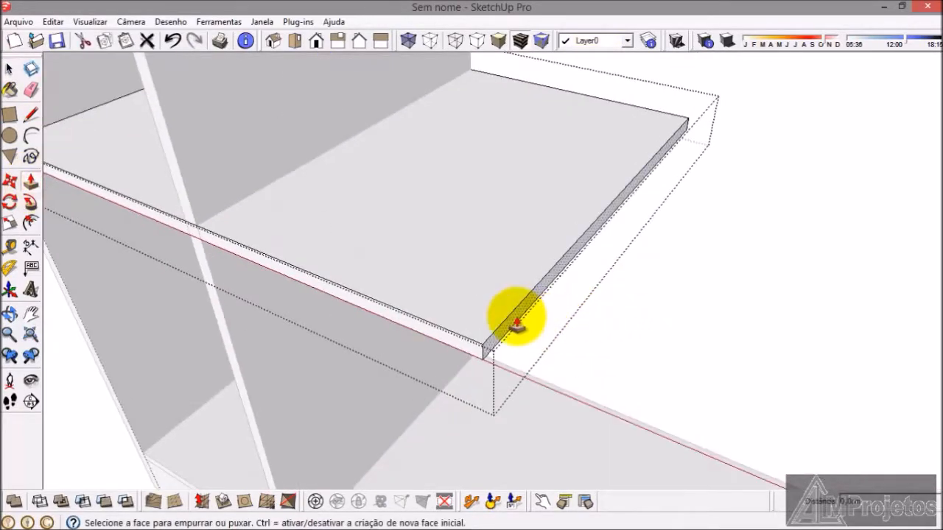
pyautogui.click(516, 324)
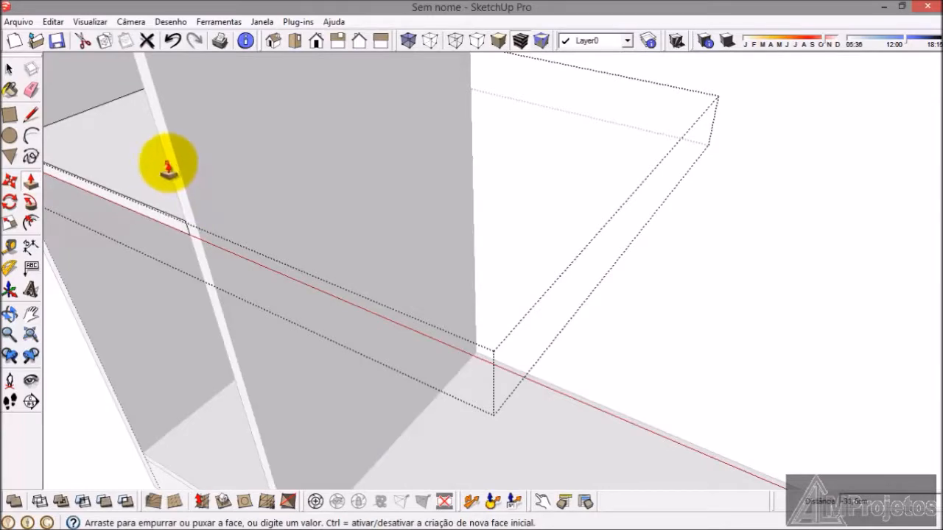
pyautogui.click(169, 164)
pyautogui.click(9, 71)
pyautogui.scroll(-8, 516, 184)
pyautogui.moveTo(490, 337)
pyautogui.mouseDown(button='middle')
pyautogui.moveTo(501, 326)
pyautogui.moveTo(488, 334)
pyautogui.moveTo(486, 320)
pyautogui.moveTo(488, 347)
pyautogui.mouseUp(button='middle')
pyautogui.scroll(-3, 486, 316)
pyautogui.scroll(2, 483, 352)
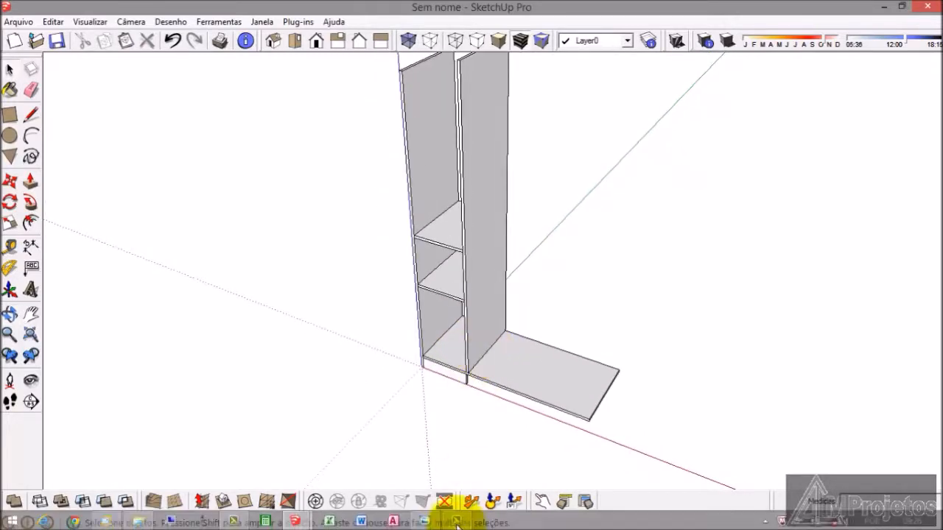
# Step: Check the compartment heights in armario.png, then place a copy of the upper shelf onto the original shelf's top front corner
pyautogui.click(424, 519)
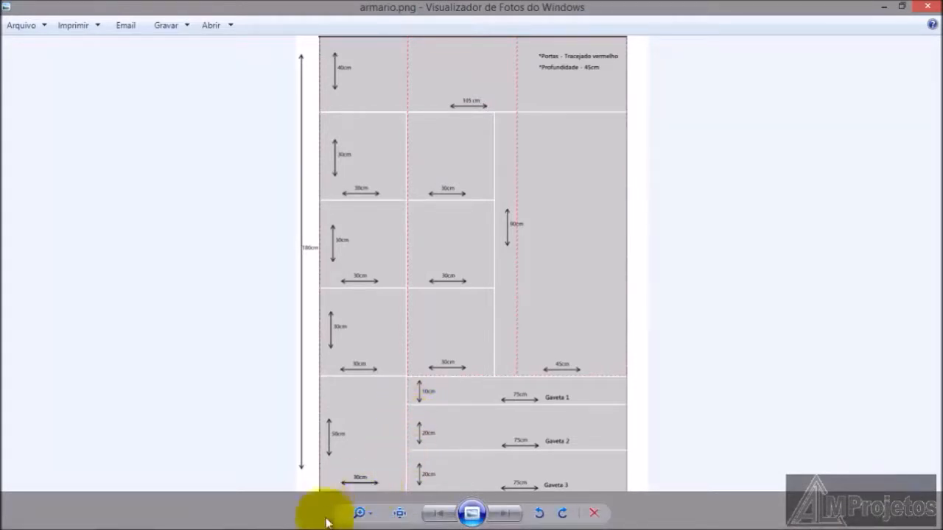
pyautogui.click(883, 7)
pyautogui.scroll(-3, 449, 328)
pyautogui.scroll(6, 467, 261)
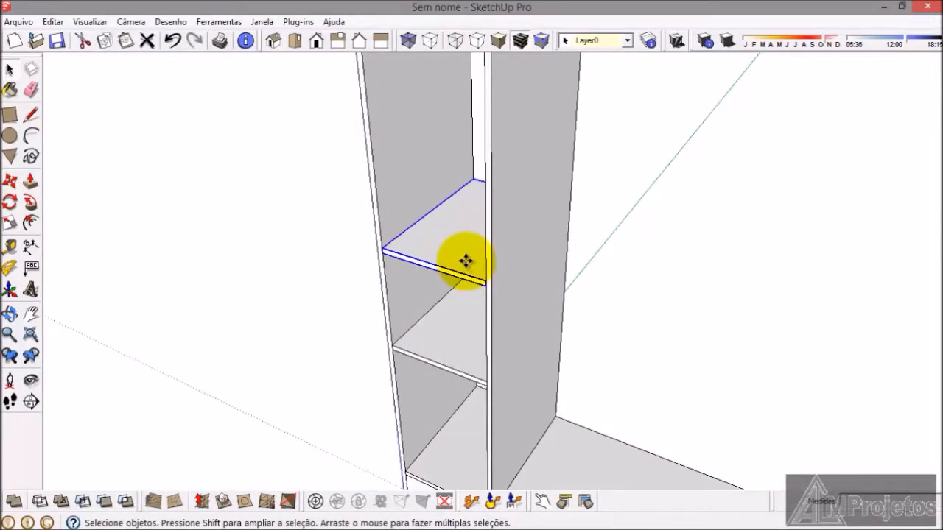
pyautogui.hotkey('ctrl', 'v')
pyautogui.click(614, 288)
pyautogui.scroll(5, 626, 310)
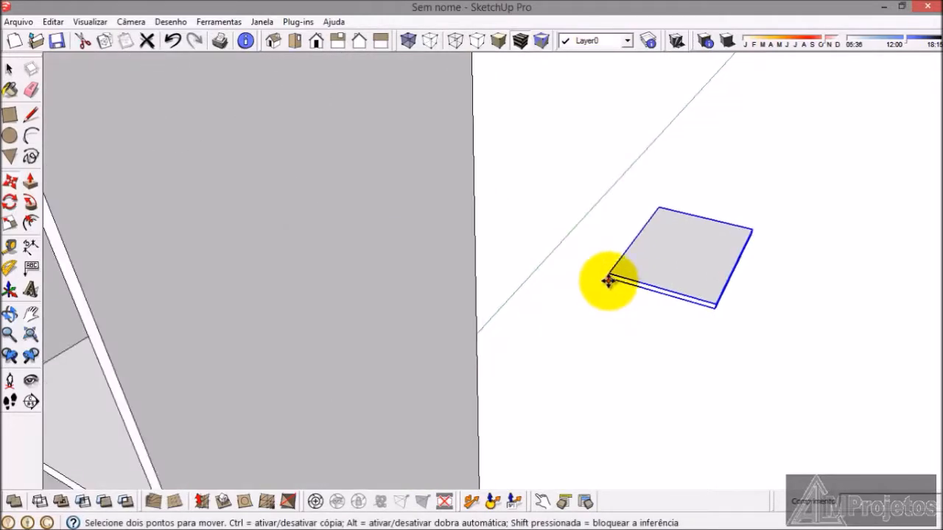
pyautogui.click(608, 281)
pyautogui.scroll(-5, 737, 256)
pyautogui.scroll(5, 509, 223)
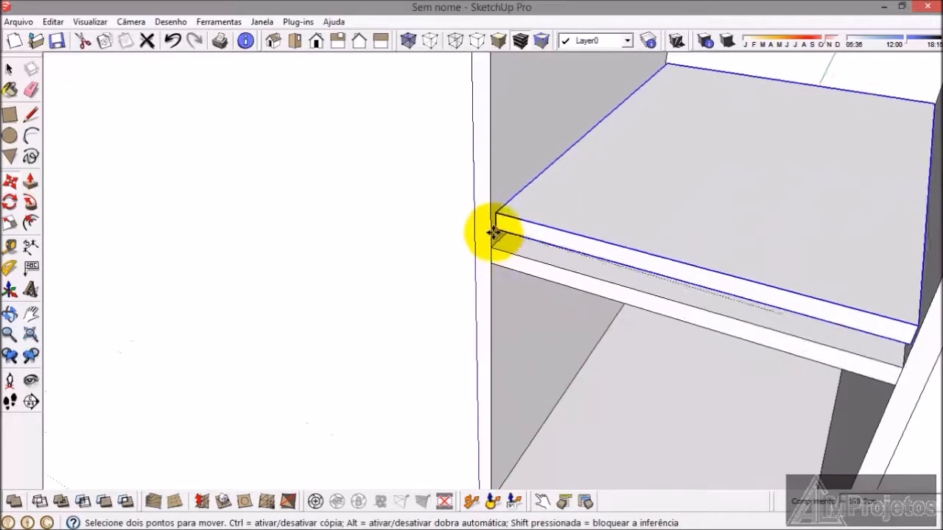
pyautogui.click(492, 246)
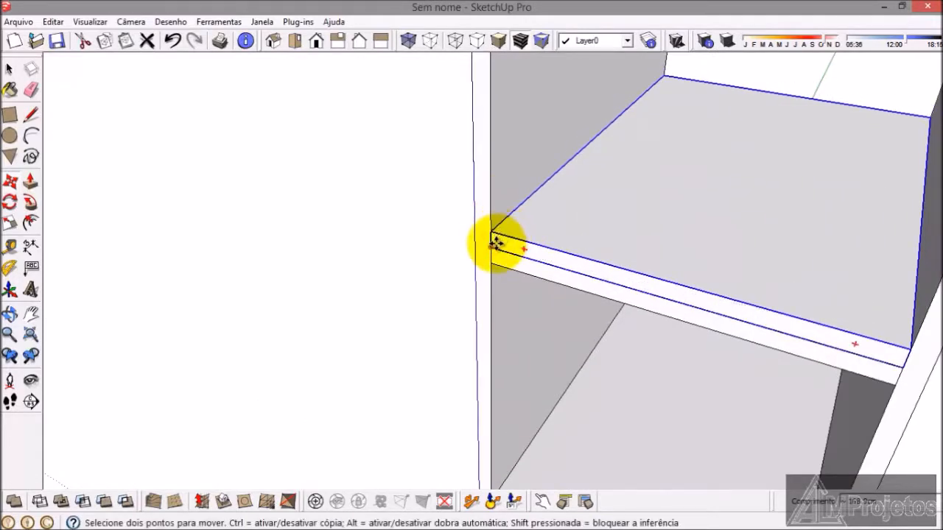
# Step: Move the stacked shelf copy straight up by 30 cm and deselect it
pyautogui.click(496, 243)
pyautogui.write('30')
pyautogui.press('Return')
pyautogui.scroll(-6, 444, 343)
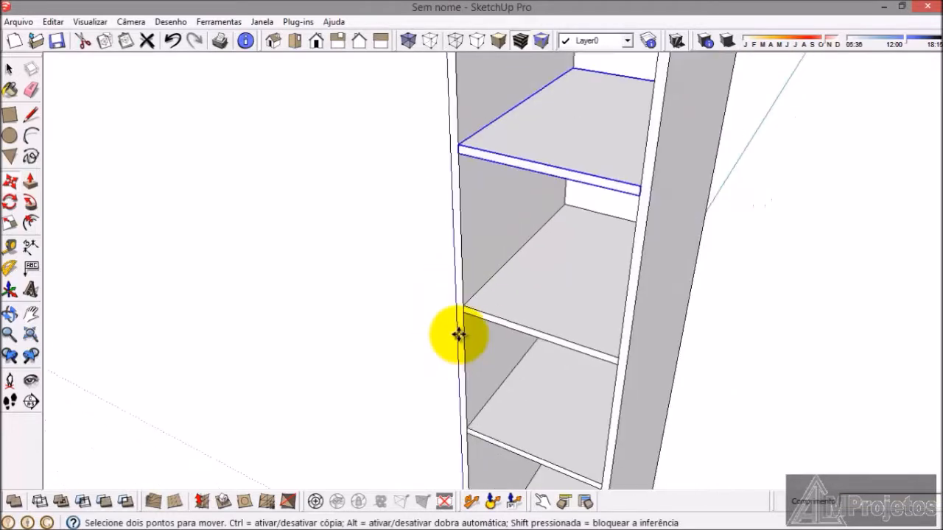
pyautogui.click(10, 68)
pyautogui.click(197, 234)
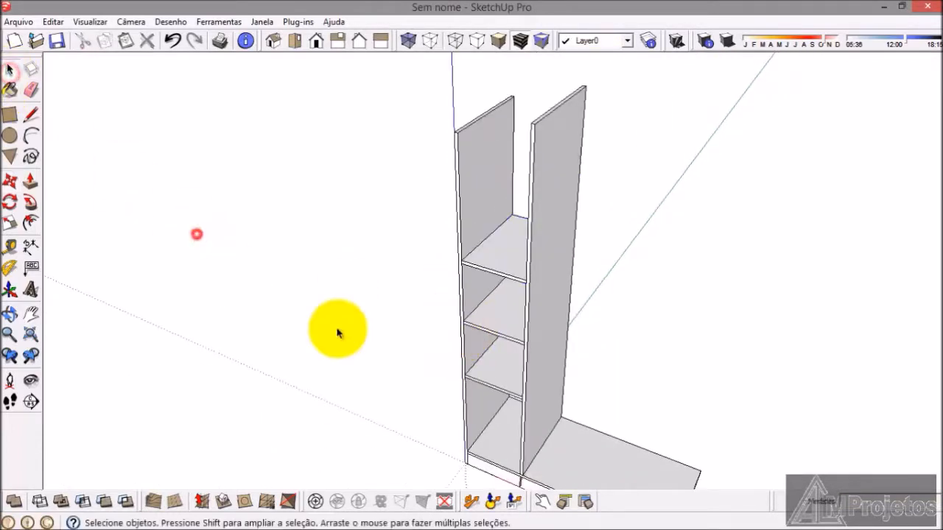
# Step: Consult the compartment heights in armario.png, close the spare empty SketchUp window and return to the wardrobe model
pyautogui.click(425, 522)
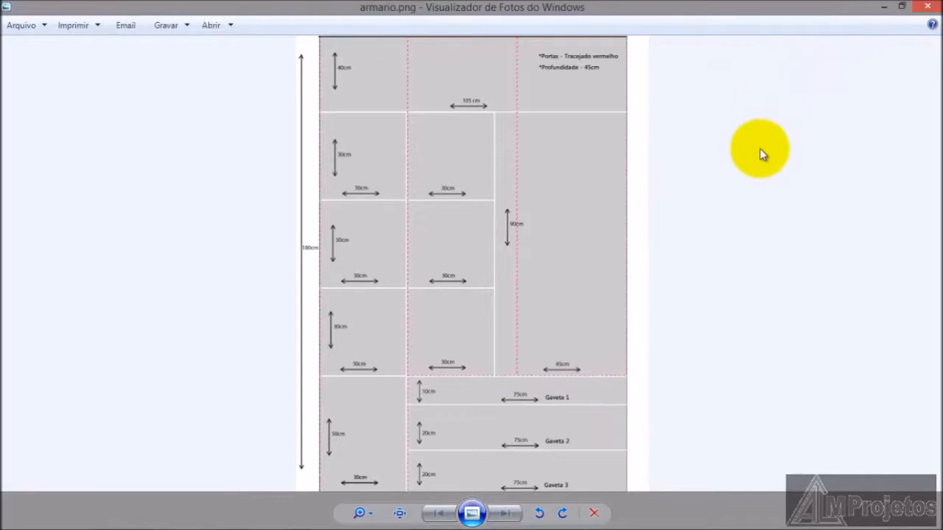
pyautogui.moveTo(365, 521)
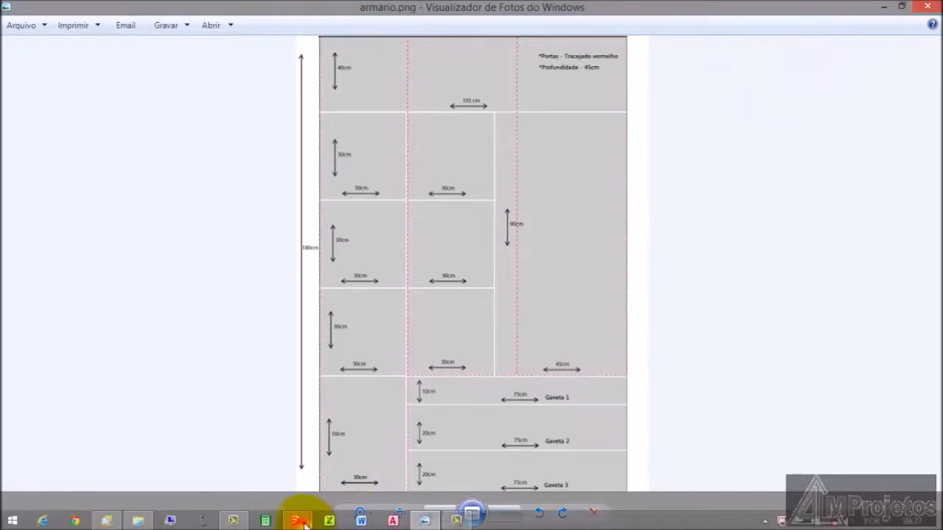
pyautogui.moveTo(298, 521)
pyautogui.moveTo(316, 479)
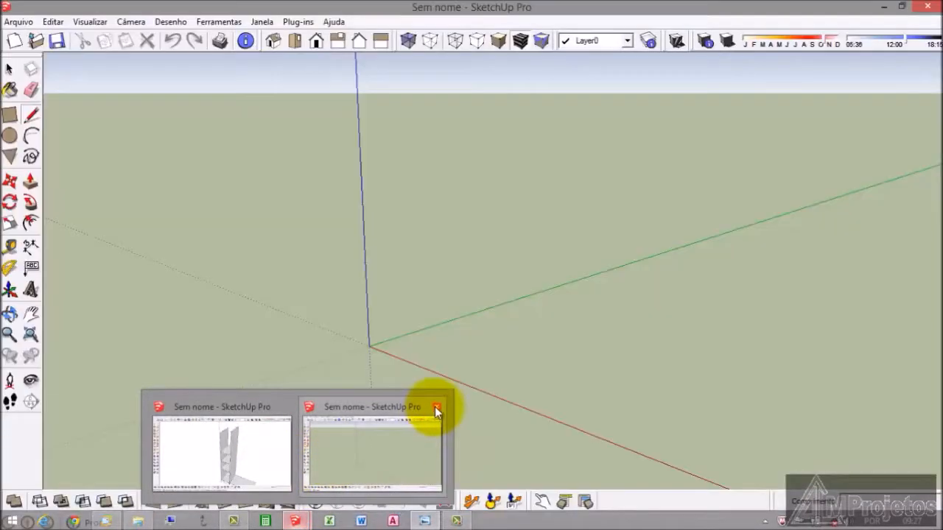
pyautogui.click(436, 406)
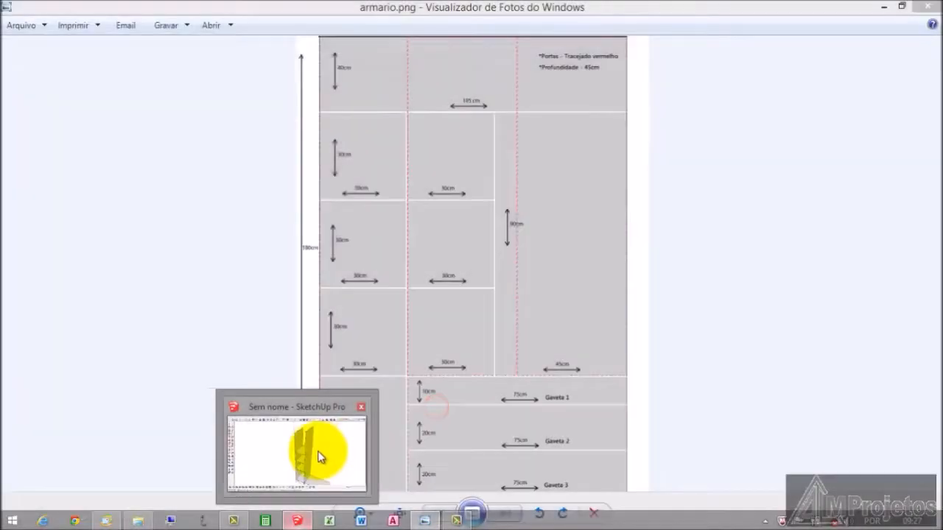
pyautogui.moveTo(318, 457)
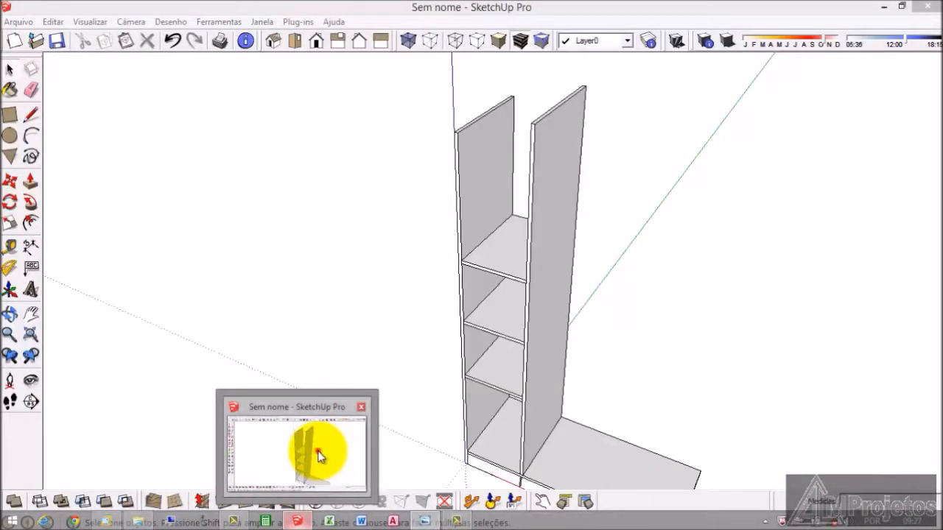
pyautogui.click(318, 451)
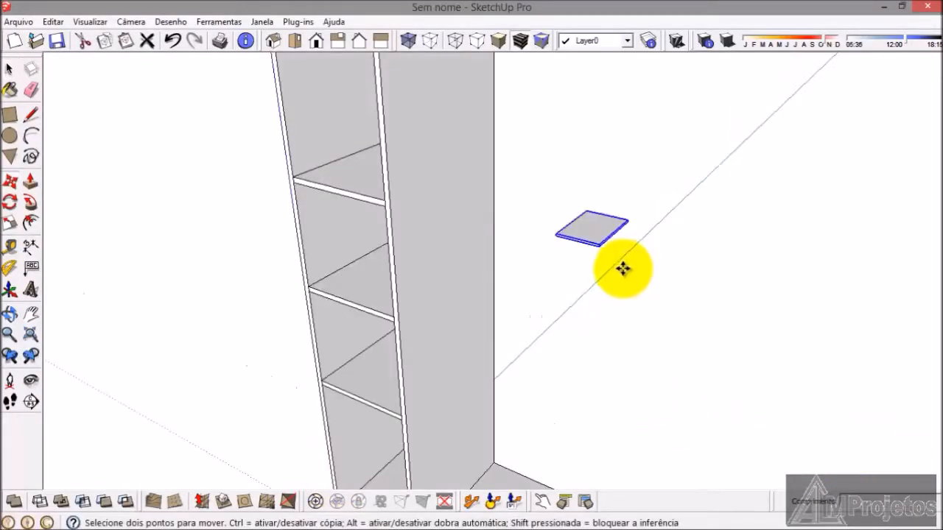
# Step: Move the newly pasted shelf copy by its lower front corner onto the highest shelf's top front corner at the side panel
pyautogui.scroll(3, 557, 217)
pyautogui.scroll(3, 552, 240)
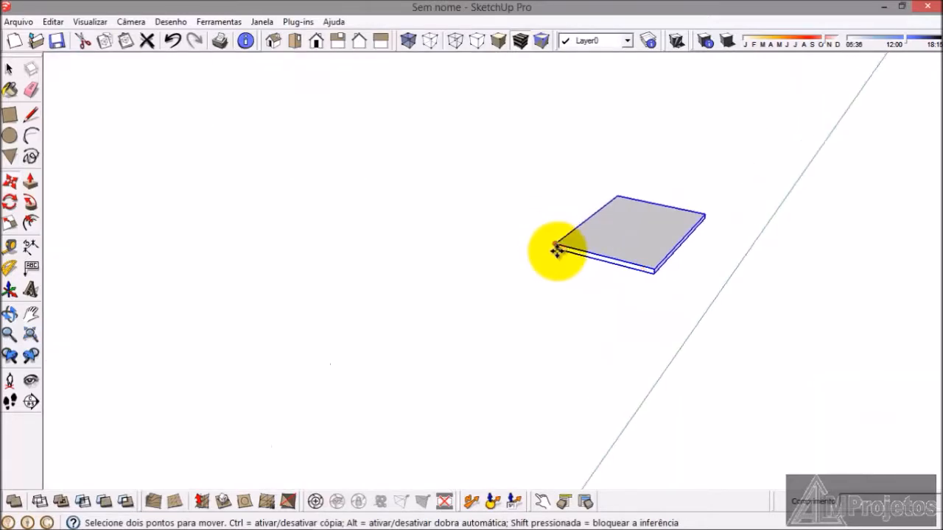
pyautogui.click(555, 250)
pyautogui.scroll(5, 722, 265)
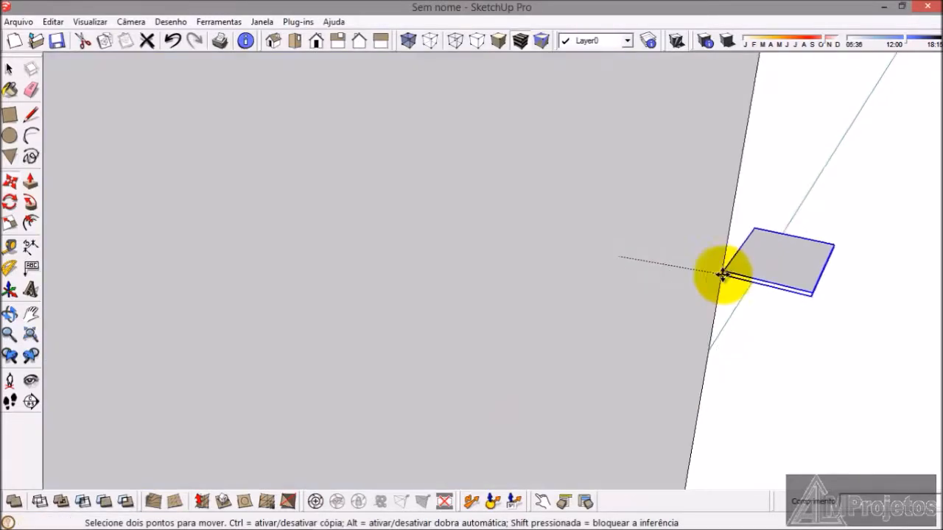
pyautogui.scroll(-5, 454, 218)
pyautogui.scroll(6, 312, 164)
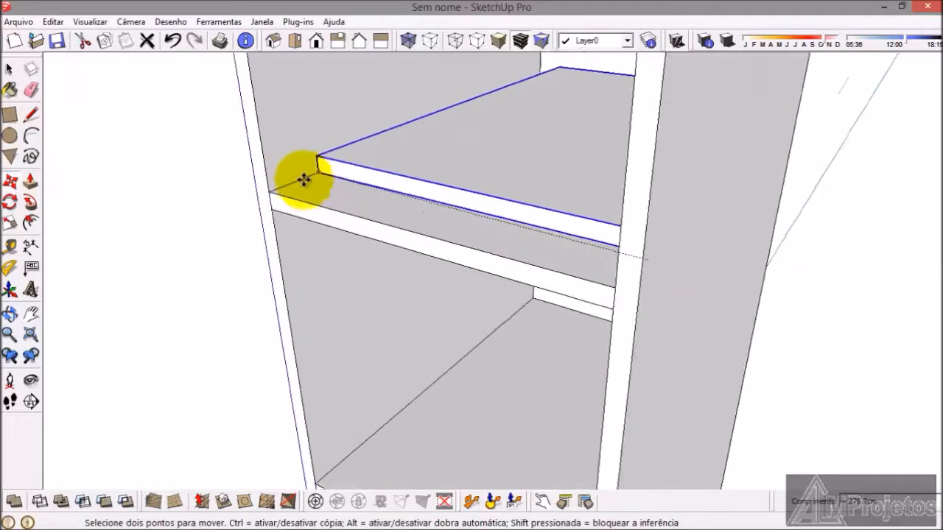
pyautogui.click(264, 193)
pyautogui.scroll(-8, 375, 259)
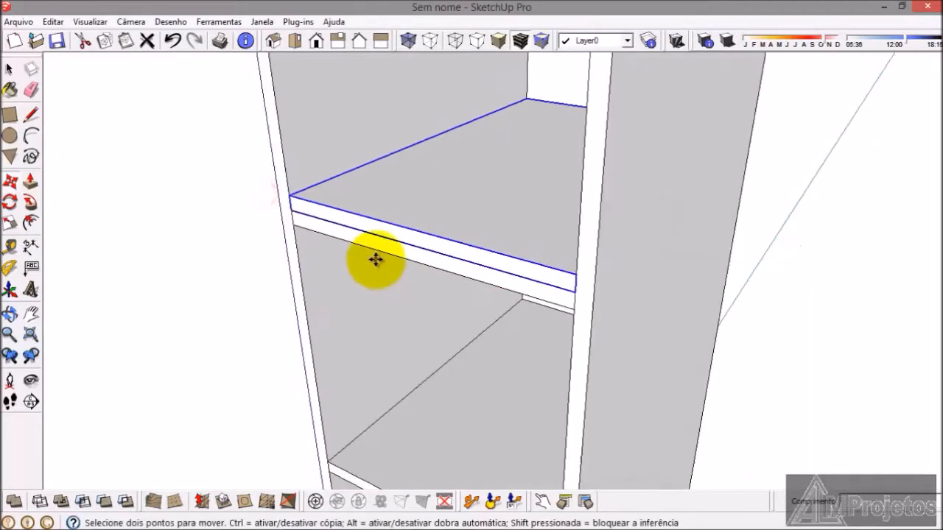
# Step: Raise the stacked copy 30 cm to form the top shelf of the first compartment, and deselect it
pyautogui.scroll(7, 372, 165)
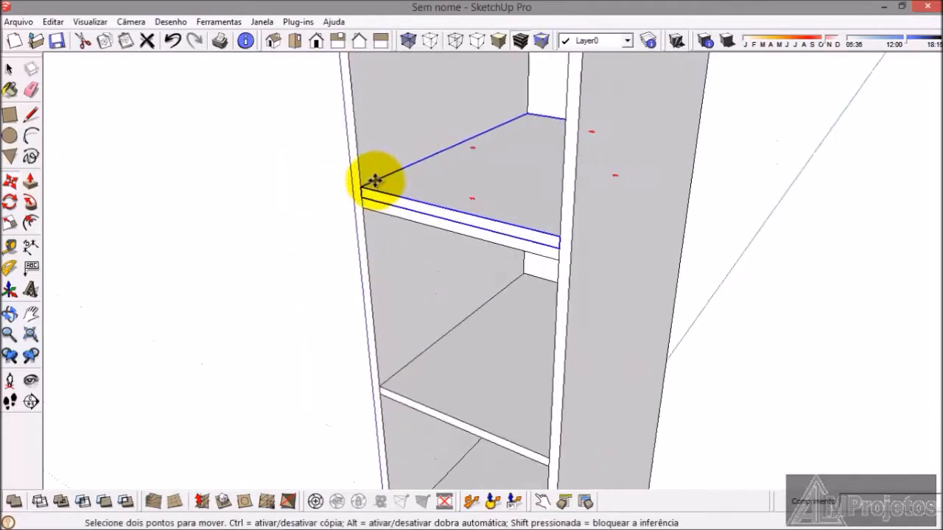
pyautogui.click(357, 208)
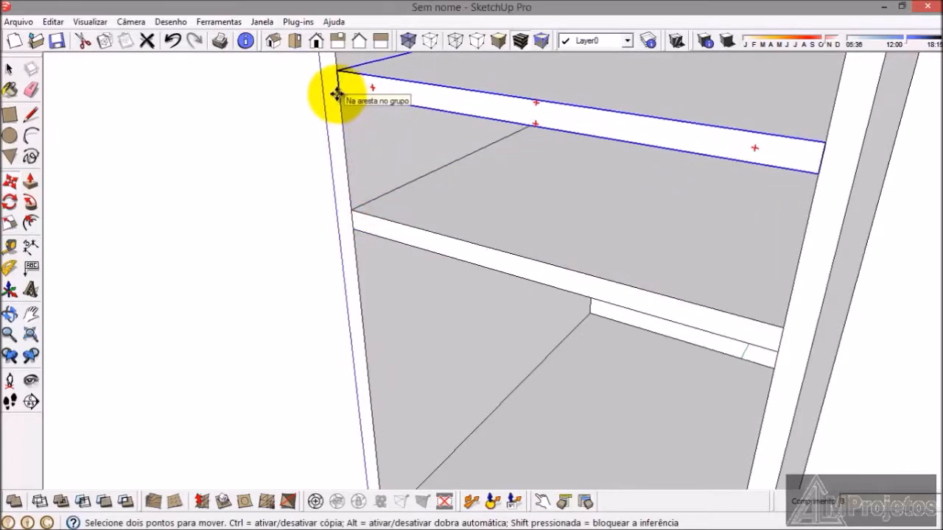
pyautogui.press('Escape')
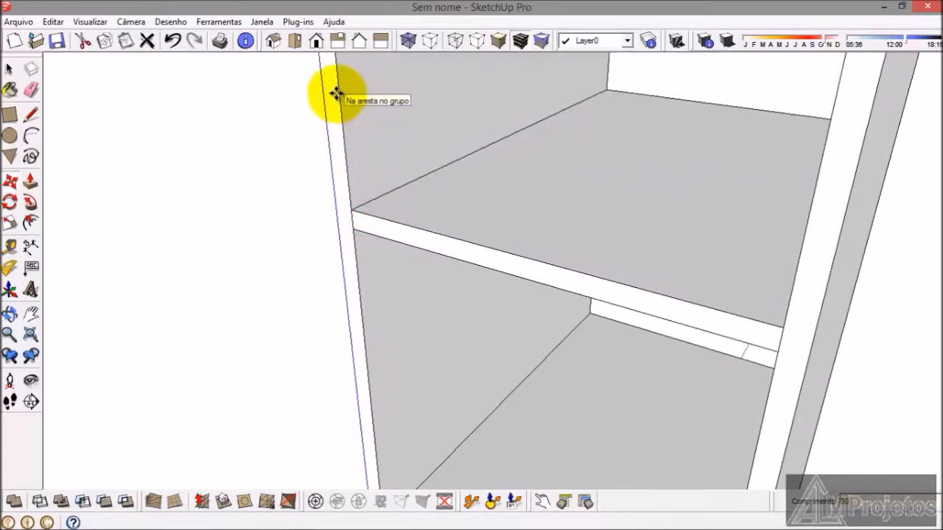
pyautogui.click(9, 70)
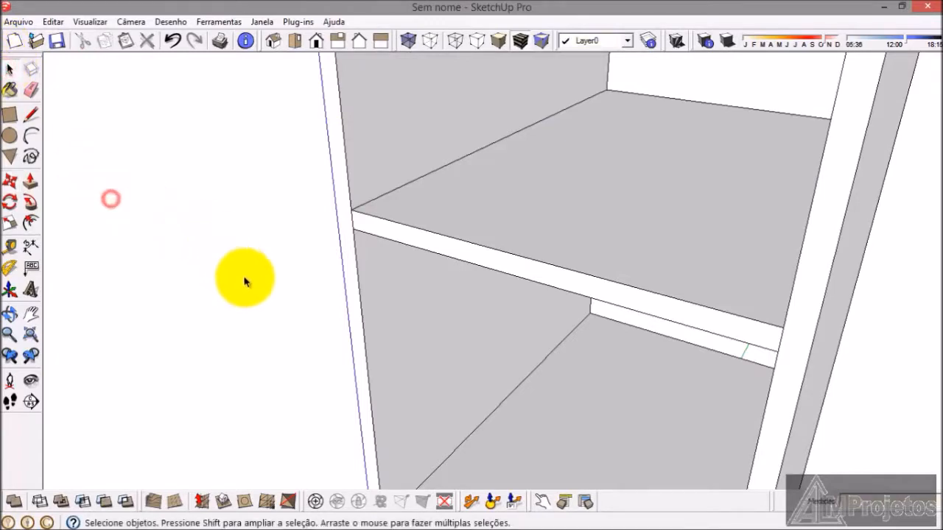
# Step: Open the divider panel's group and push its top face down to the level of the top shelf
pyautogui.scroll(-6, 375, 288)
pyautogui.scroll(-2, 421, 327)
pyautogui.scroll(3, 421, 326)
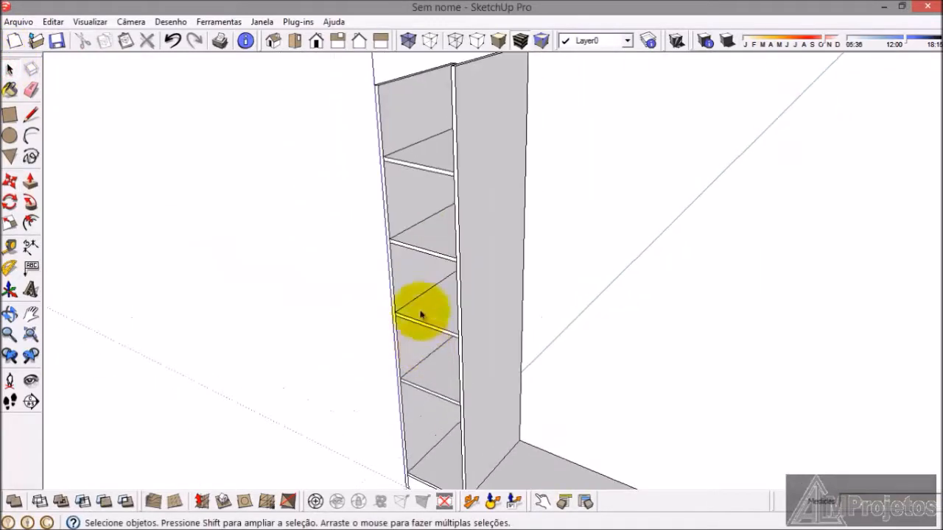
pyautogui.scroll(-3, 420, 148)
pyautogui.scroll(5, 442, 137)
pyautogui.doubleClick(442, 138)
pyautogui.click(440, 133)
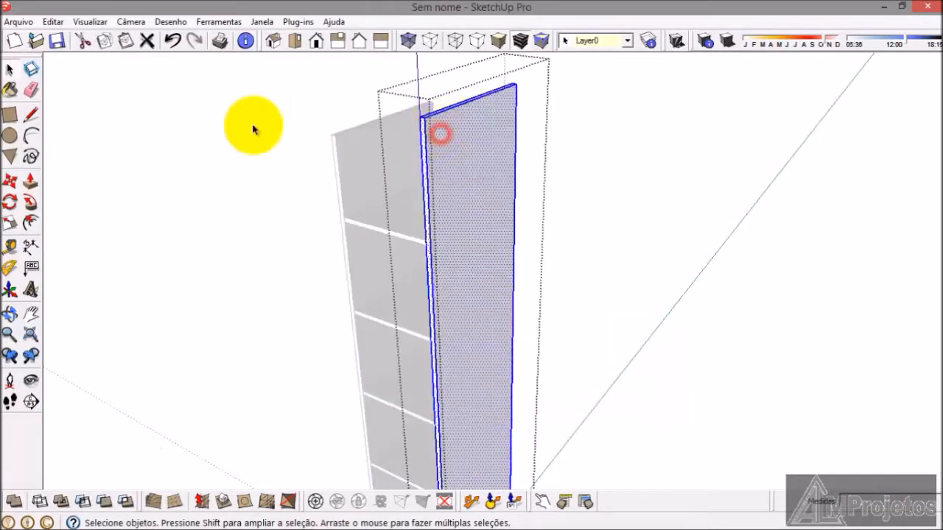
pyautogui.click(29, 185)
pyautogui.scroll(3, 442, 110)
pyautogui.click(436, 121)
pyautogui.scroll(-3, 425, 185)
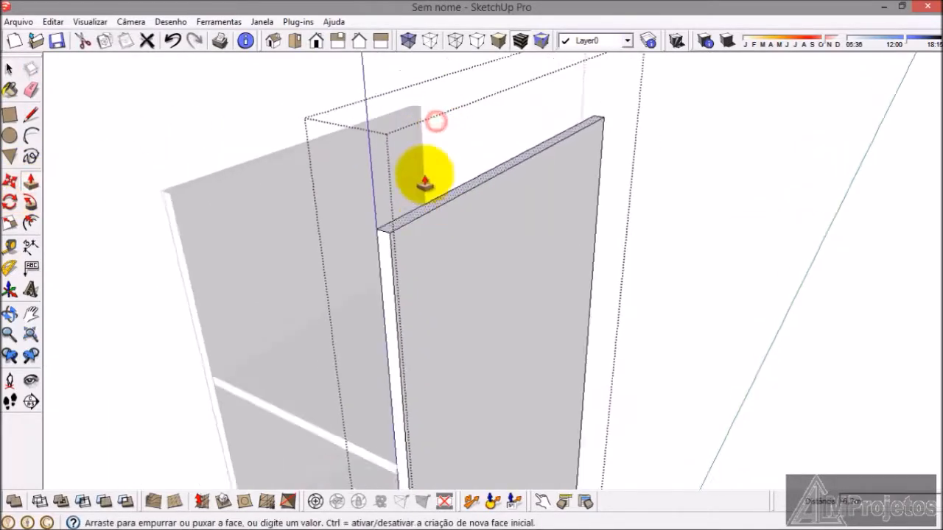
pyautogui.scroll(2, 403, 310)
pyautogui.click(398, 302)
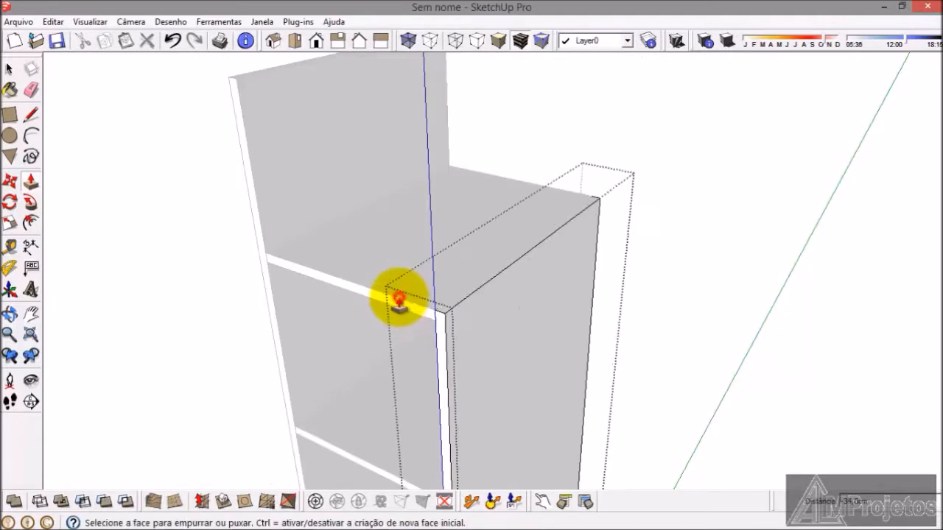
# Step: Lower the divider's top face by about 1.5 cm more to the top shelf's underside, and close the group
pyautogui.scroll(2, 457, 308)
pyautogui.click(455, 300)
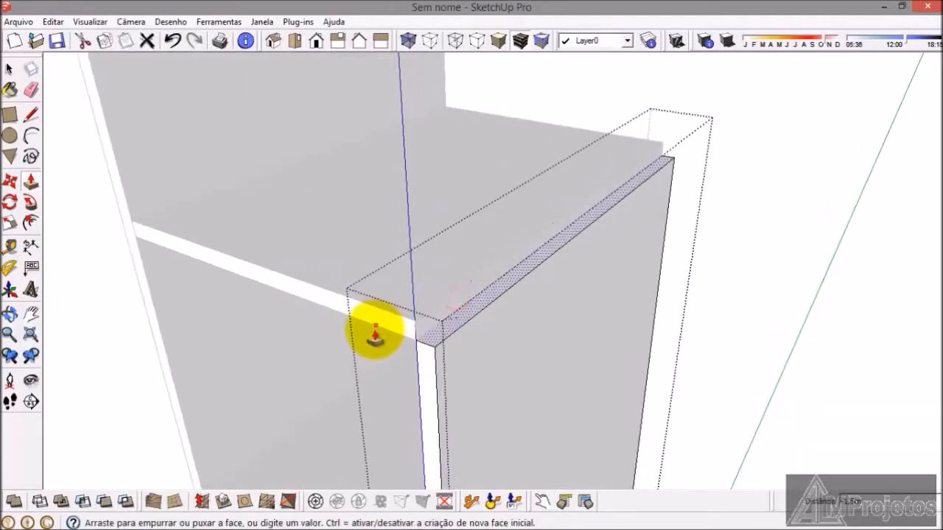
pyautogui.click(373, 331)
pyautogui.click(9, 70)
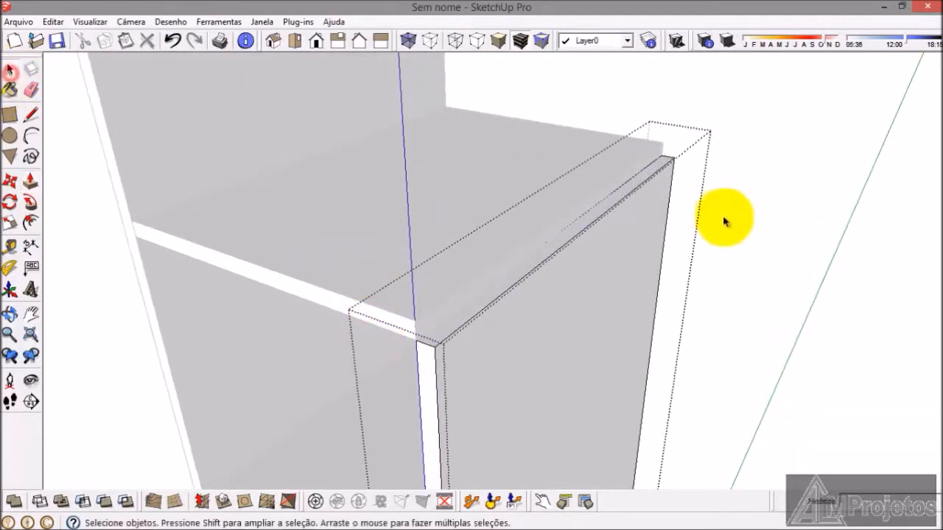
pyautogui.scroll(-2, 727, 217)
pyautogui.click(726, 216)
pyautogui.scroll(-2, 489, 313)
pyautogui.moveTo(490, 313); pyautogui.dragTo(491, 319, button='middle')
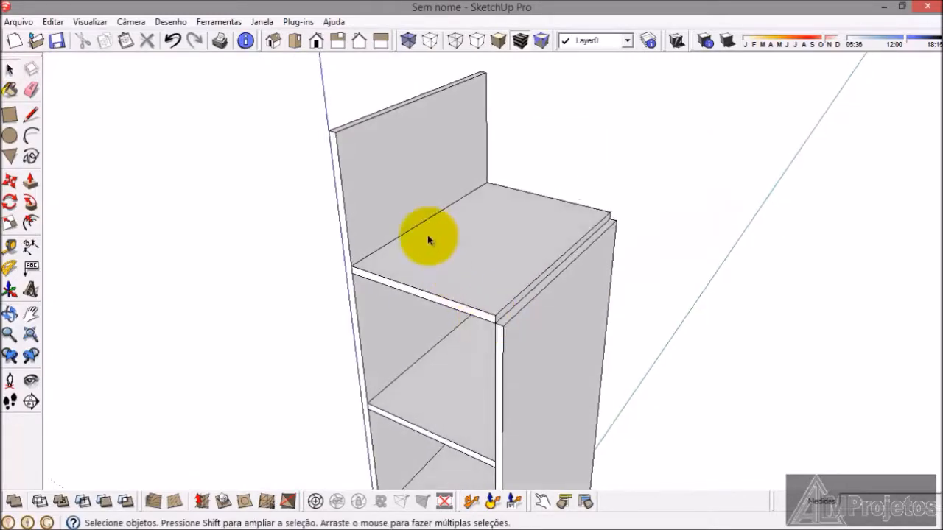
# Step: Open the outer side panel's group, pull its top face up to 45 cm above the top shelf, and close the group
pyautogui.moveTo(432, 241); pyautogui.dragTo(440, 276, button='middle')
pyautogui.scroll(3, 379, 163)
pyautogui.doubleClick(373, 158)
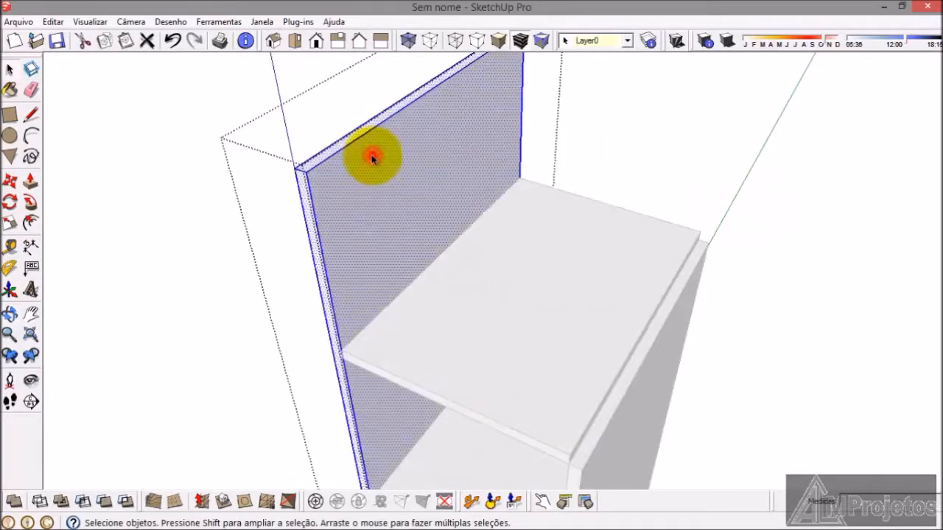
pyautogui.click(33, 183)
pyautogui.scroll(2, 315, 161)
pyautogui.moveTo(322, 163); pyautogui.dragTo(361, 224)
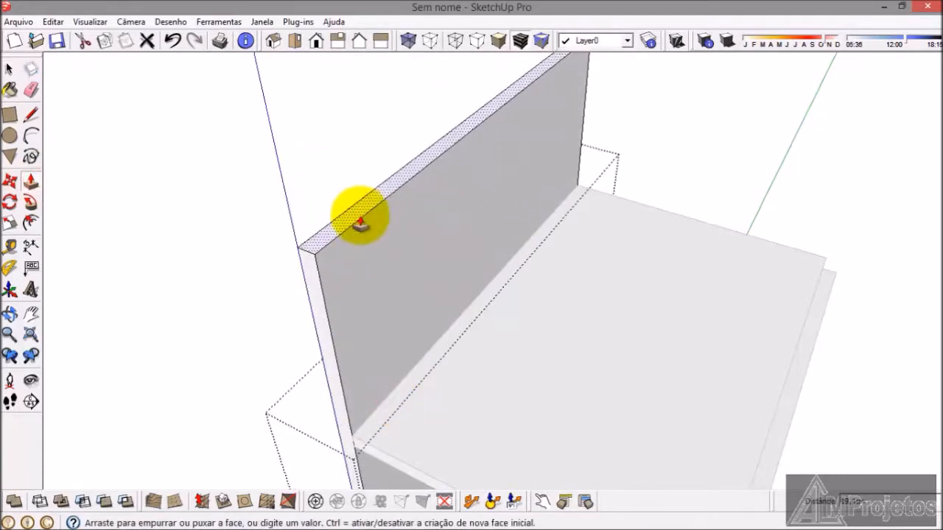
pyautogui.press('Return')
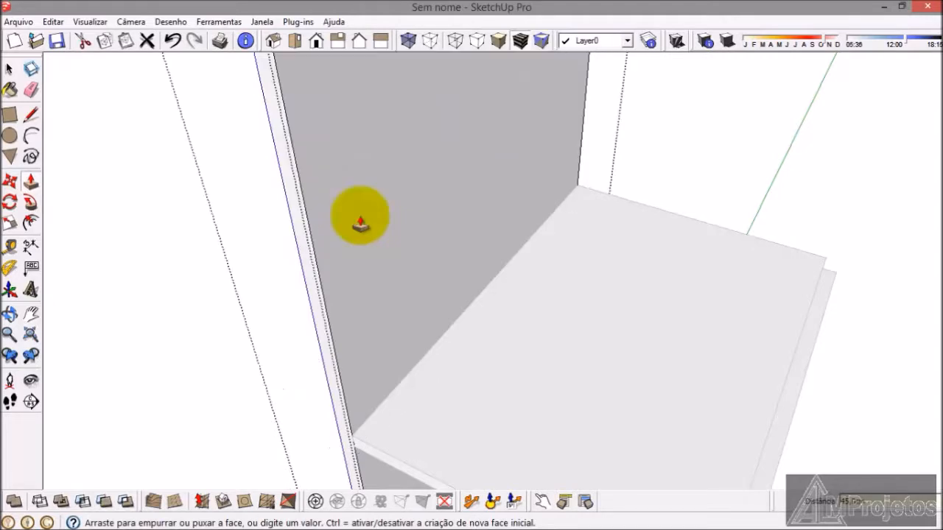
pyautogui.click(10, 68)
pyautogui.moveTo(114, 193); pyautogui.dragTo(227, 187, button='middle')
pyautogui.scroll(4, 227, 188)
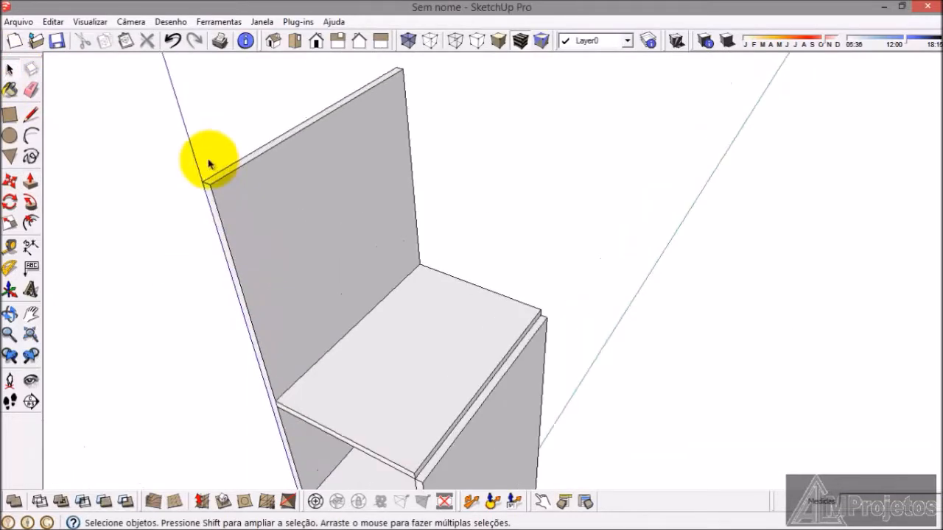
# Step: Reopen the outer side panel's group and raise its top face another 7.5 cm
pyautogui.scroll(2, 241, 190)
pyautogui.doubleClick(237, 180)
pyautogui.click(238, 180)
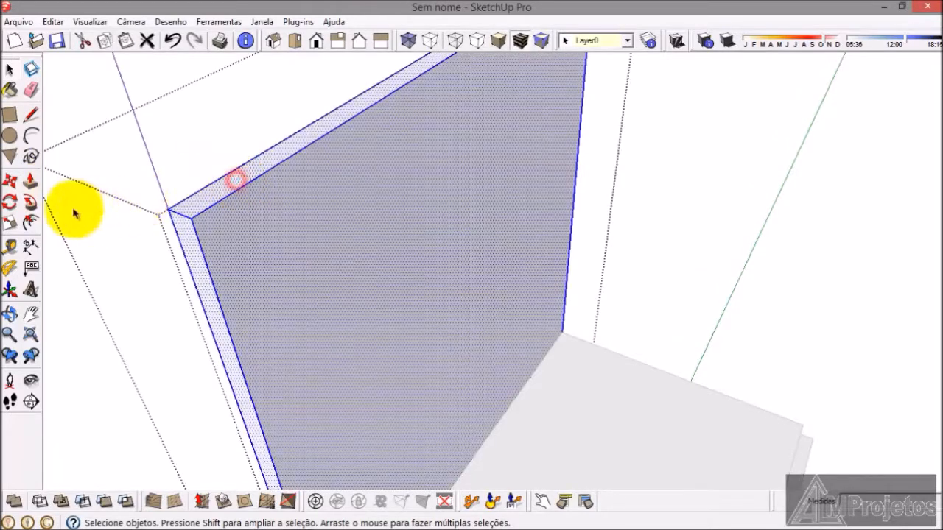
pyautogui.click(32, 183)
pyautogui.click(195, 210)
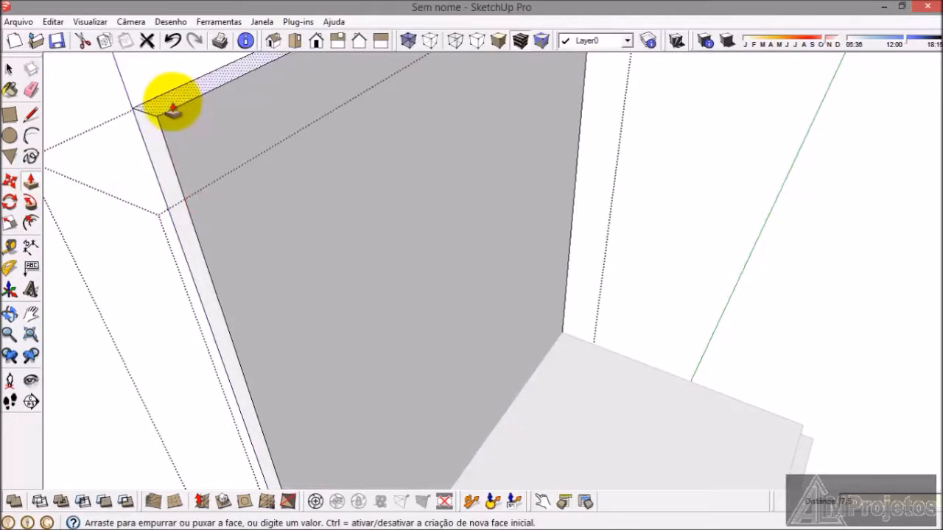
pyautogui.click(172, 101)
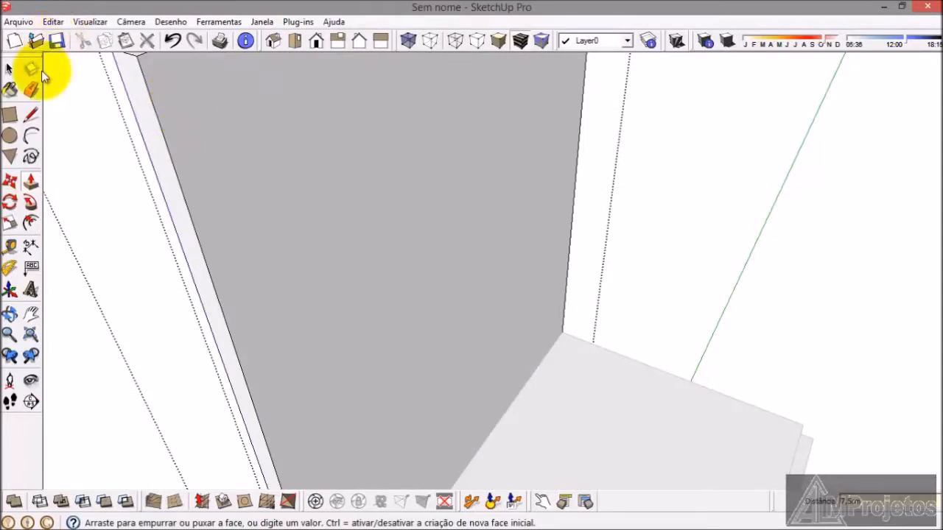
pyautogui.click(10, 71)
pyautogui.scroll(-3, 589, 211)
pyautogui.scroll(-2, 301, 326)
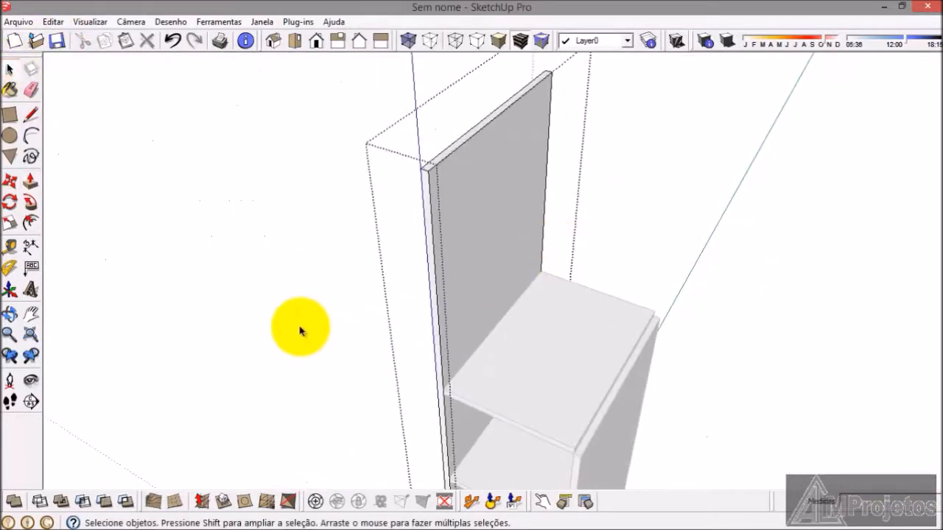
pyautogui.scroll(-3, 298, 325)
# Step: Copy the first compartment's top shelf and paste the duplicate in the empty space beside the wardrobe
pyautogui.moveTo(415, 284); pyautogui.dragTo(400, 322, button='middle')
pyautogui.scroll(2, 396, 316)
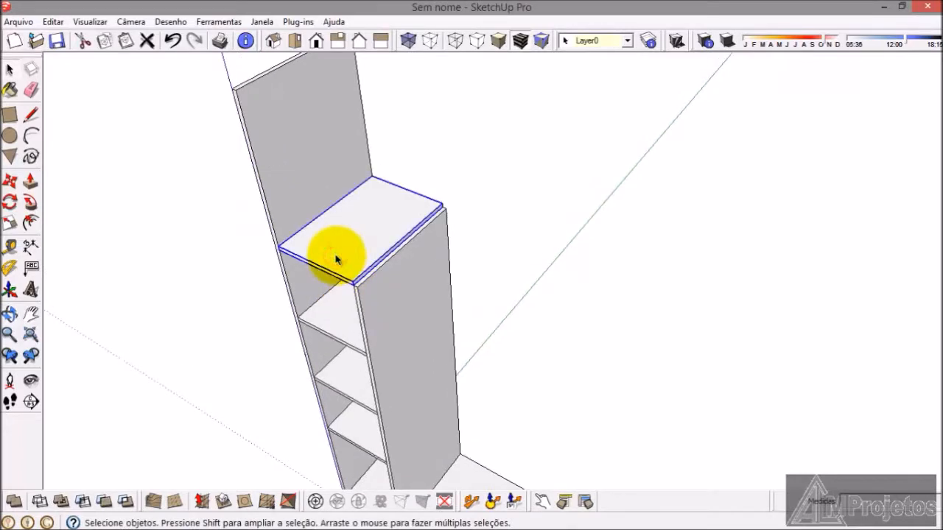
pyautogui.hotkey('ctrl', 'v')
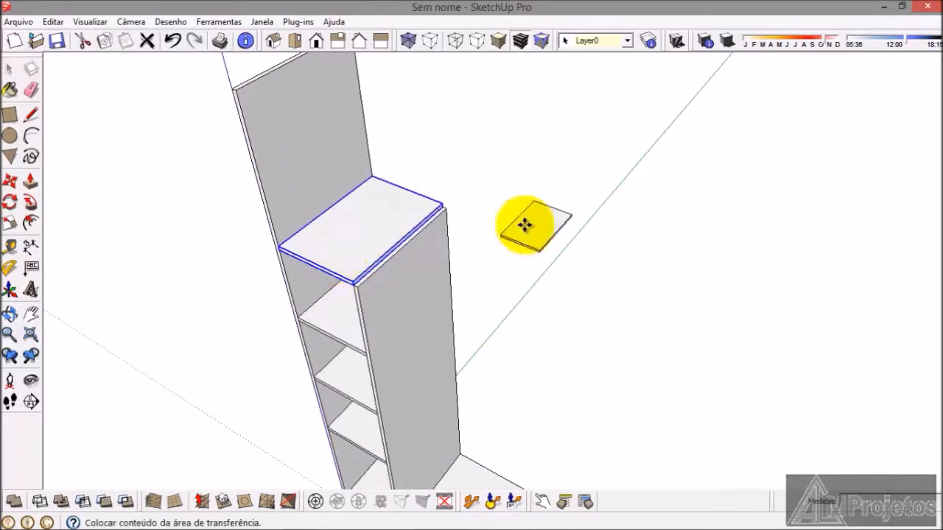
pyautogui.click(583, 205)
# Step: Move the pasted shelf by its front corner onto the outer side panel's front edge, slightly below the panel's top, and deselect it
pyautogui.scroll(3, 585, 206)
pyautogui.scroll(1, 585, 208)
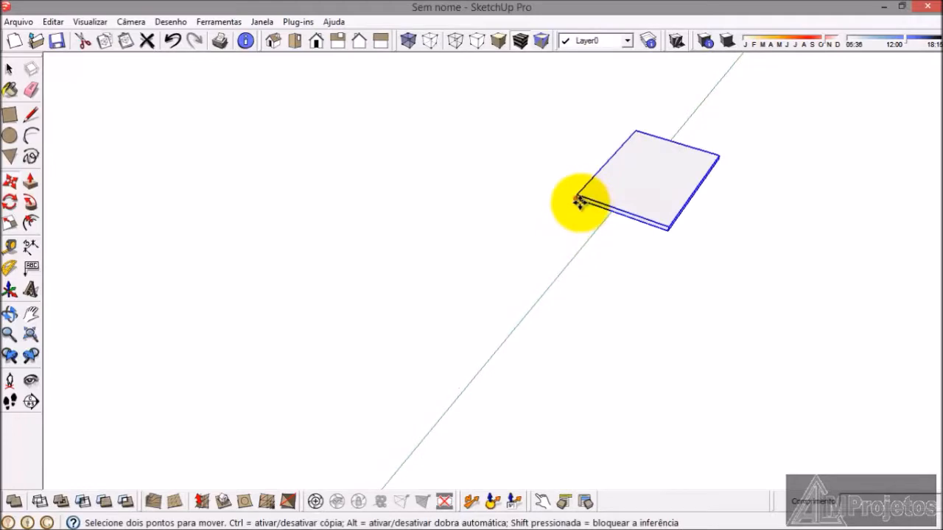
pyautogui.click(580, 199)
pyautogui.scroll(-4, 745, 318)
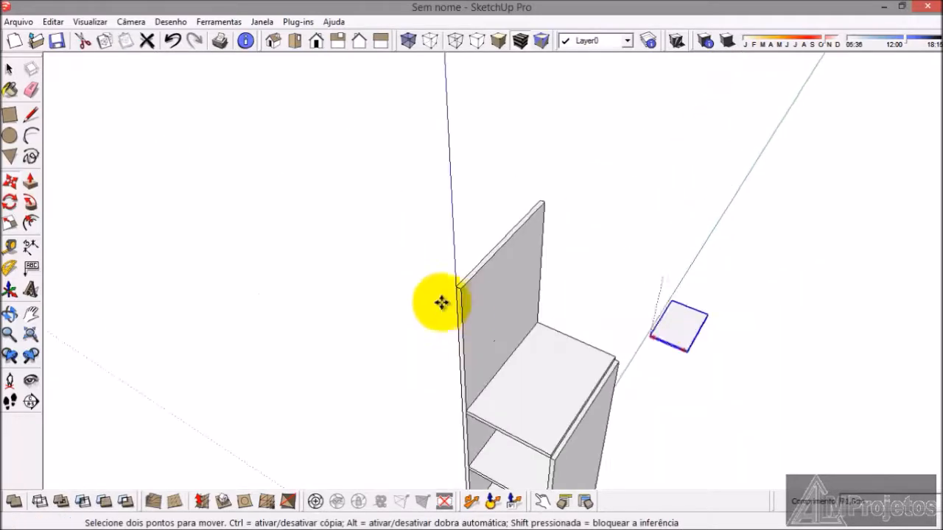
pyautogui.scroll(3, 450, 301)
pyautogui.scroll(-6, 457, 307)
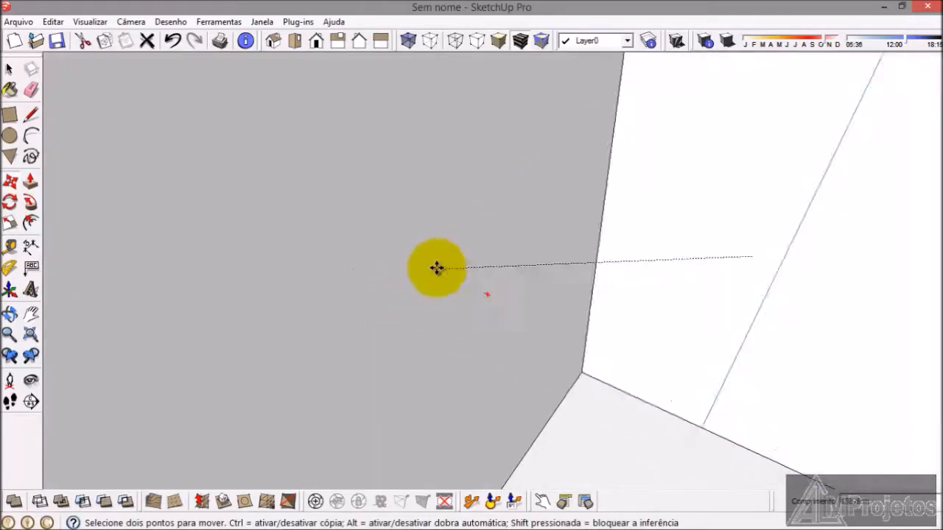
pyautogui.scroll(5, 295, 256)
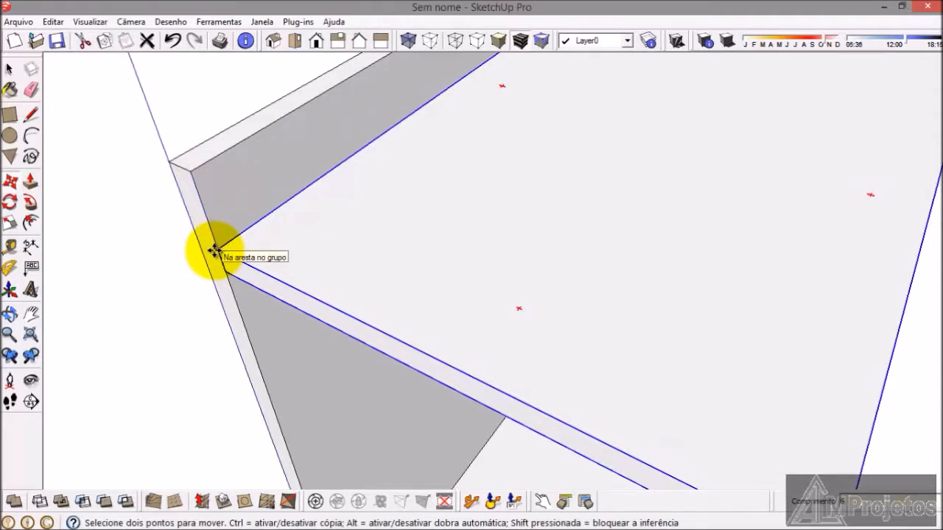
pyautogui.click(224, 267)
pyautogui.click(10, 71)
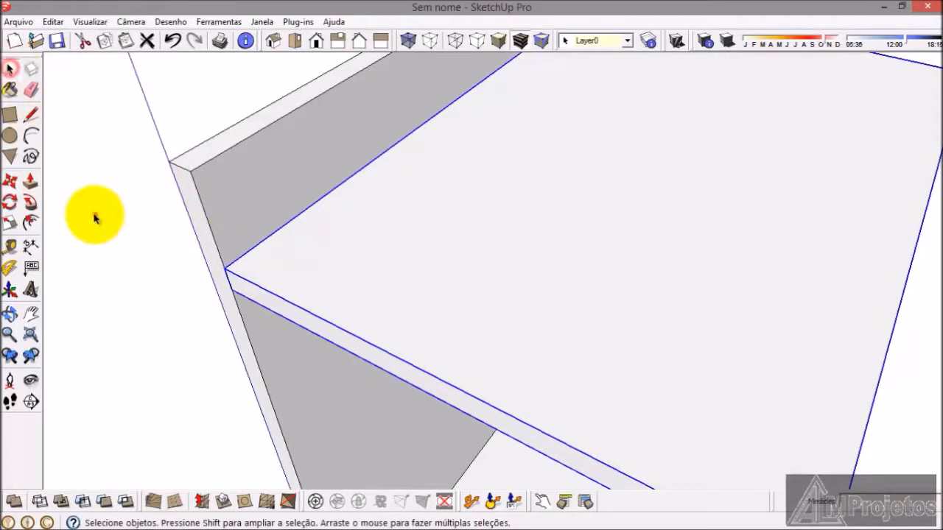
pyautogui.click(93, 214)
# Step: Dimension the base board's front edge from the divider panel to its free end, placing the dimension on the board's top face
pyautogui.scroll(-5, 302, 177)
pyautogui.scroll(-3, 301, 170)
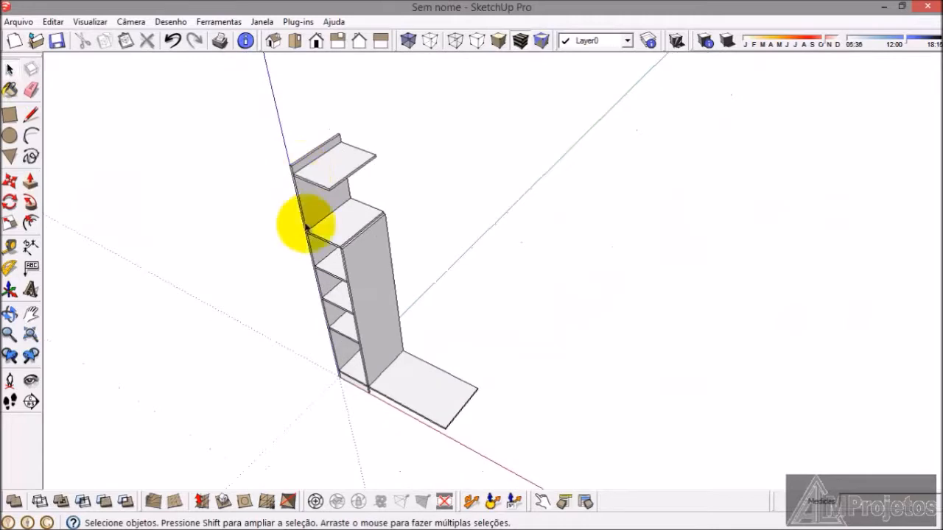
pyautogui.scroll(3, 400, 431)
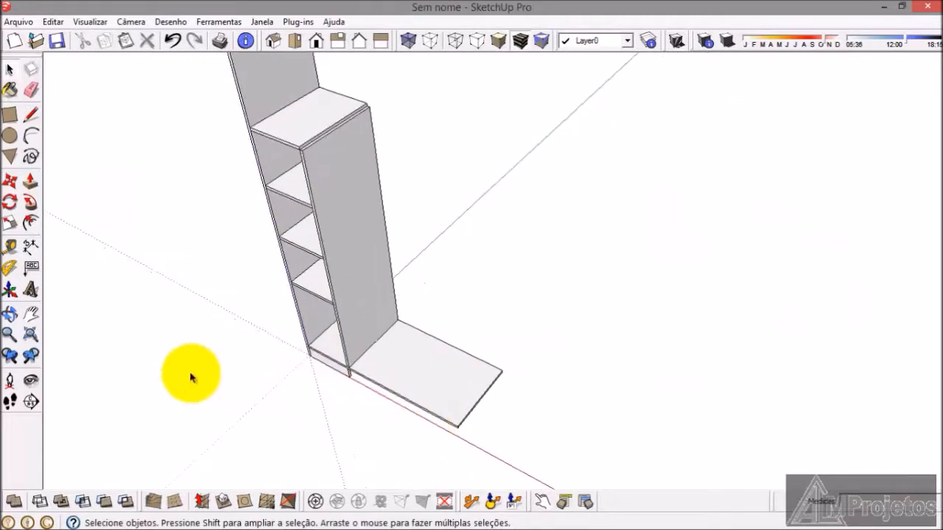
pyautogui.click(32, 249)
pyautogui.scroll(4, 362, 377)
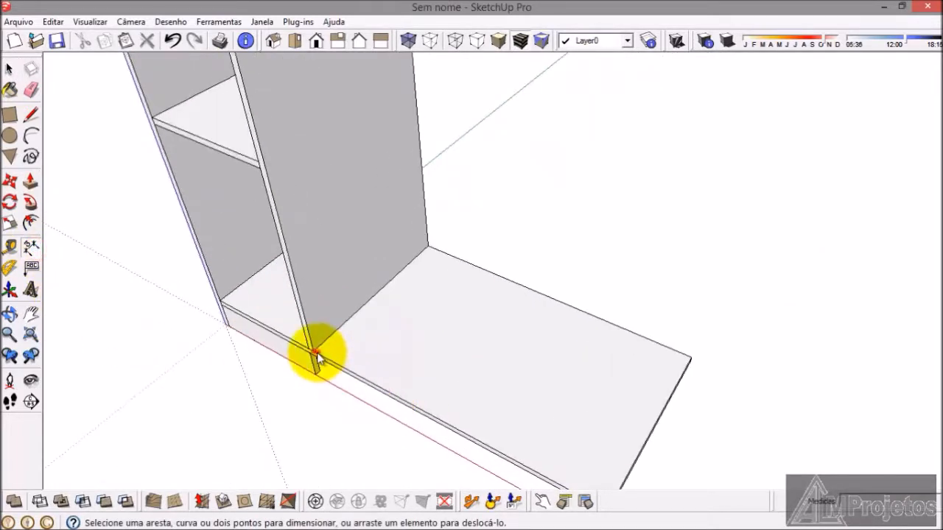
pyautogui.click(315, 353)
pyautogui.scroll(-2, 448, 231)
pyautogui.scroll(1, 544, 419)
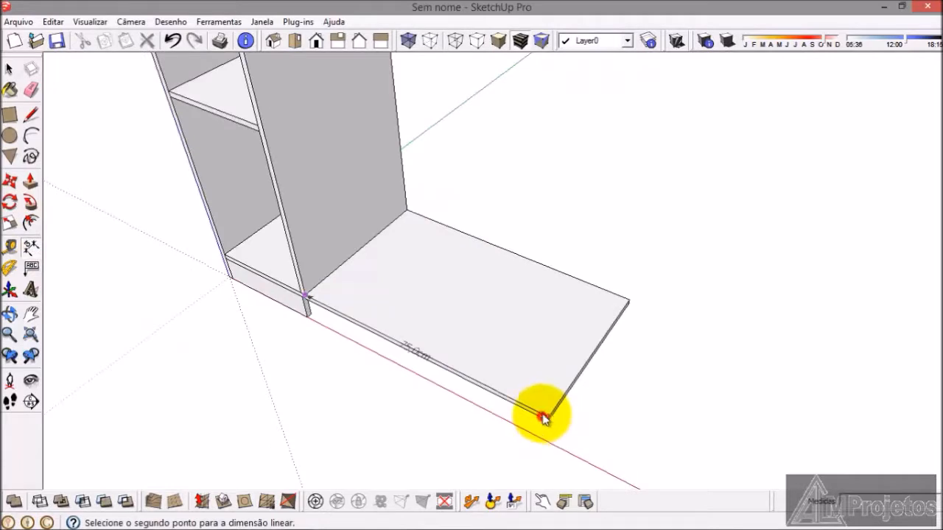
pyautogui.click(542, 417)
pyautogui.click(549, 400)
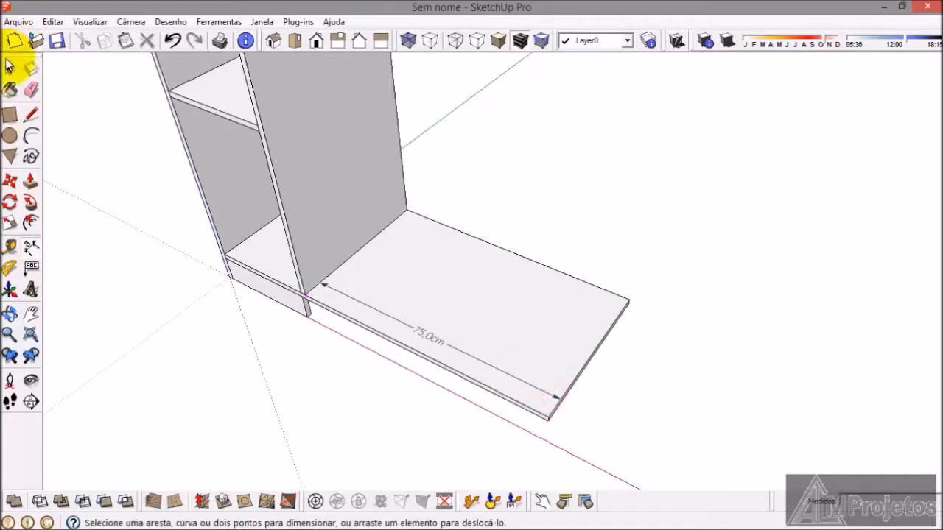
pyautogui.click(11, 71)
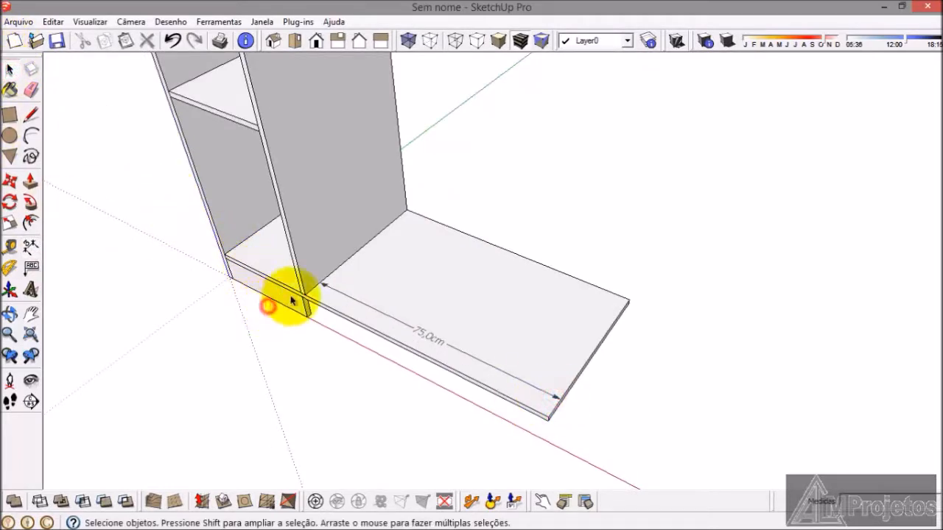
# Step: Open the front plinth's group, extend its end face to the base board's free end, and close the group
pyautogui.scroll(3, 295, 304)
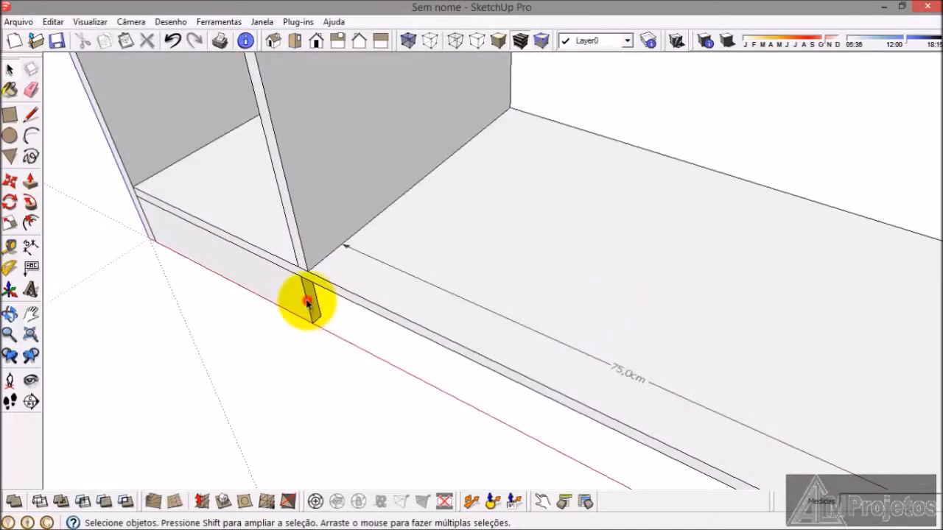
pyautogui.doubleClick(306, 302)
pyautogui.click(28, 186)
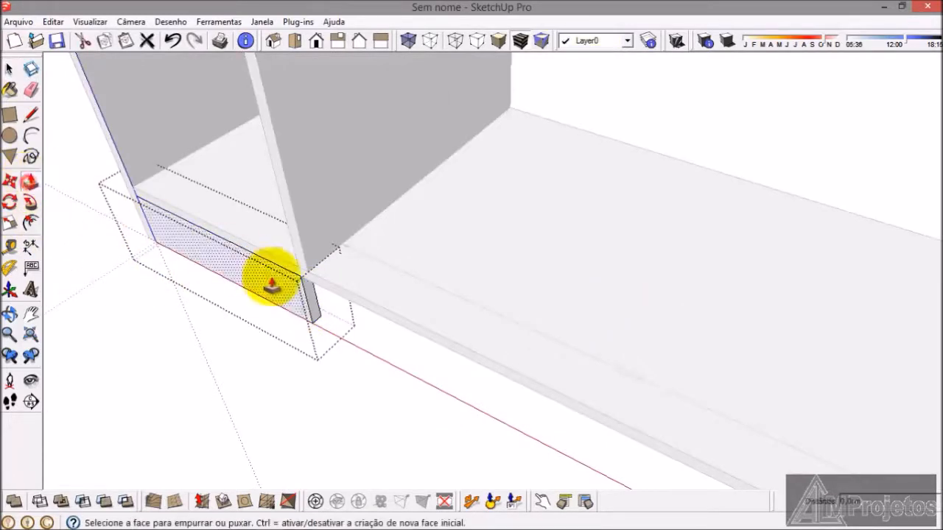
pyautogui.click(314, 302)
pyautogui.scroll(-5, 347, 316)
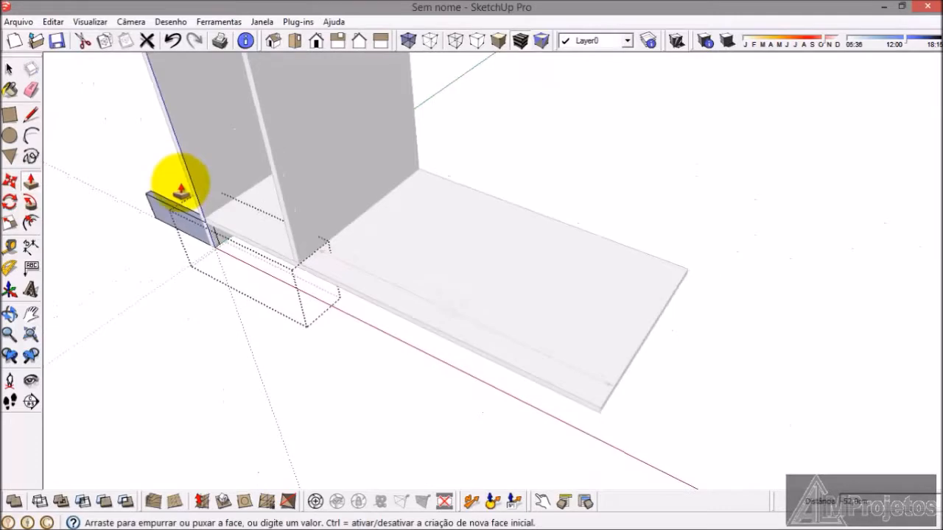
pyautogui.scroll(3, 522, 332)
pyautogui.scroll(2, 547, 357)
pyautogui.click(547, 344)
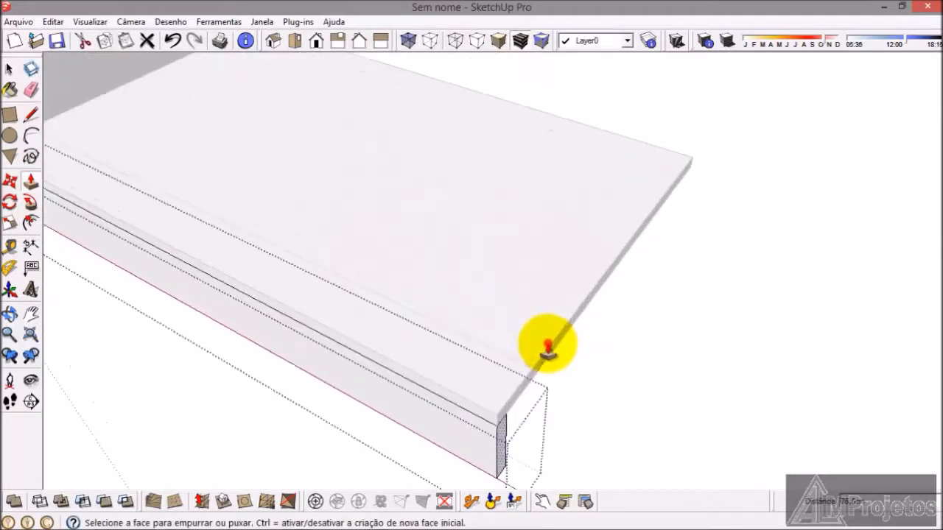
pyautogui.click(11, 71)
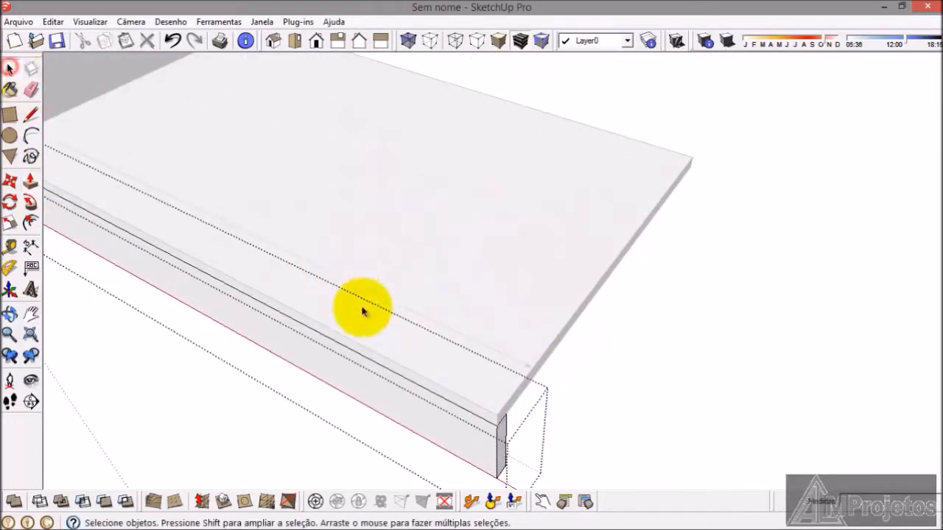
pyautogui.click(560, 410)
pyautogui.scroll(-4, 575, 258)
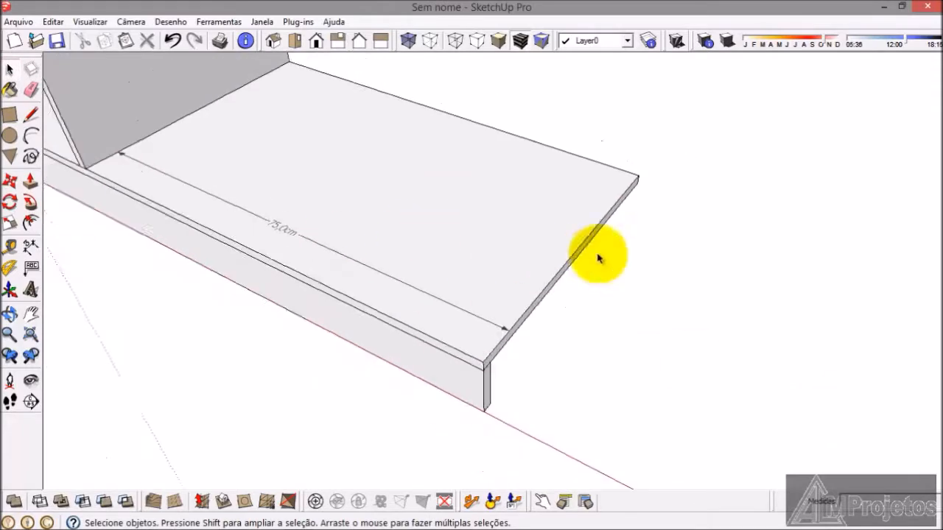
# Step: Move the front plinth 1.5 cm inward beneath the base board, and deselect it
pyautogui.scroll(2, 59, 162)
pyautogui.scroll(-3, 460, 83)
pyautogui.scroll(3, 179, 99)
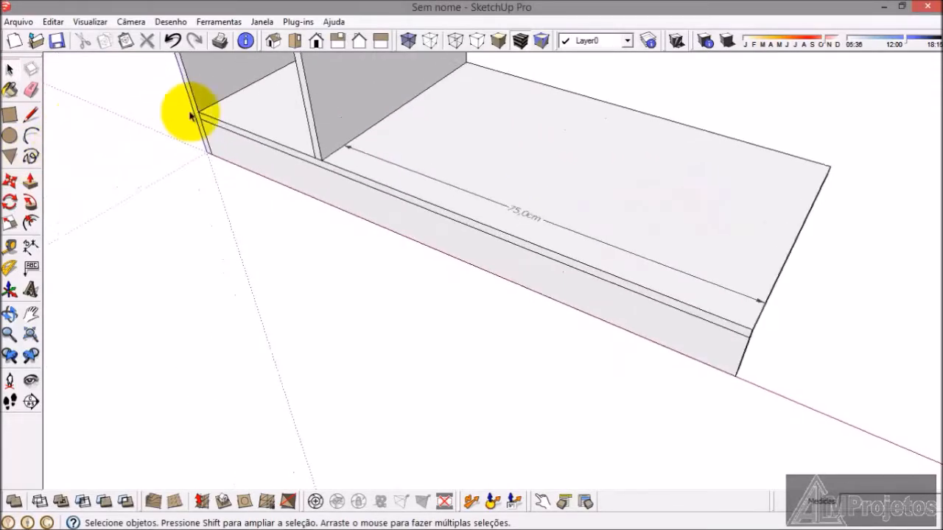
pyautogui.scroll(2, 248, 162)
pyautogui.click(233, 156)
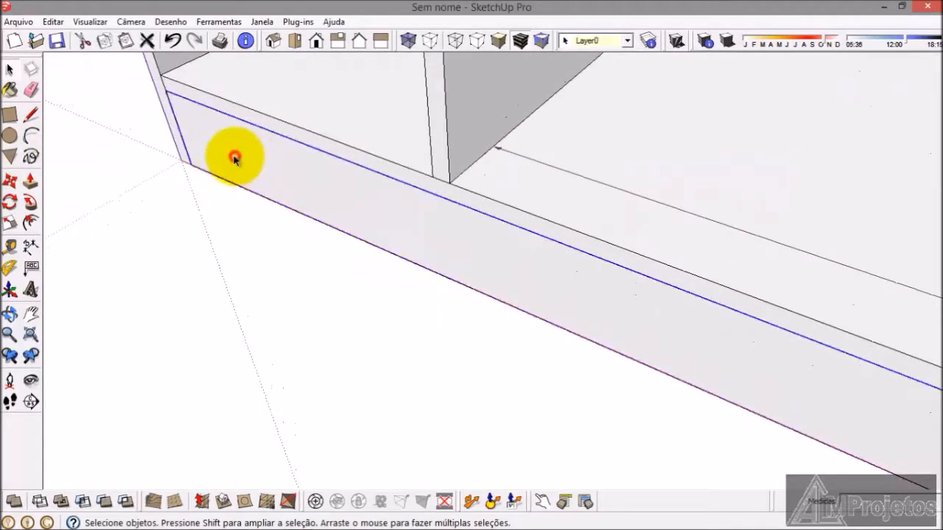
pyautogui.click(9, 181)
pyautogui.scroll(4, 144, 184)
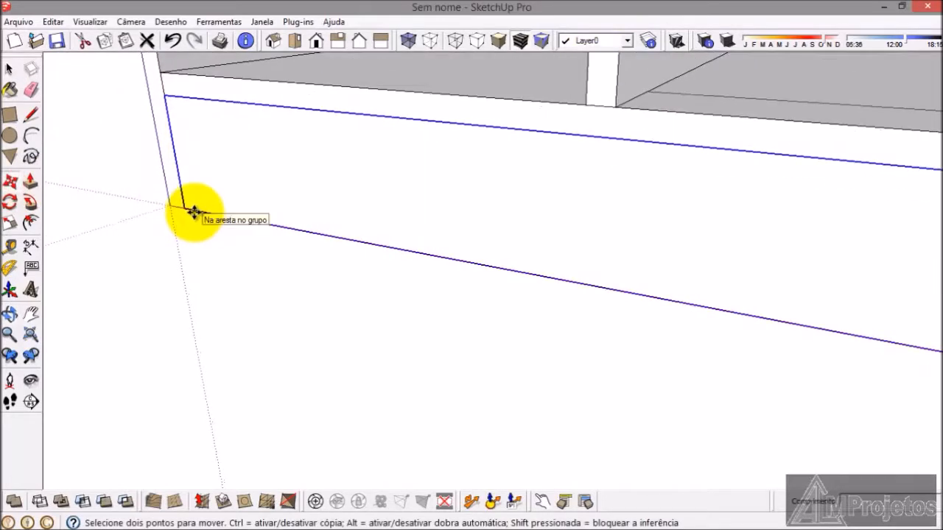
pyautogui.click(190, 209)
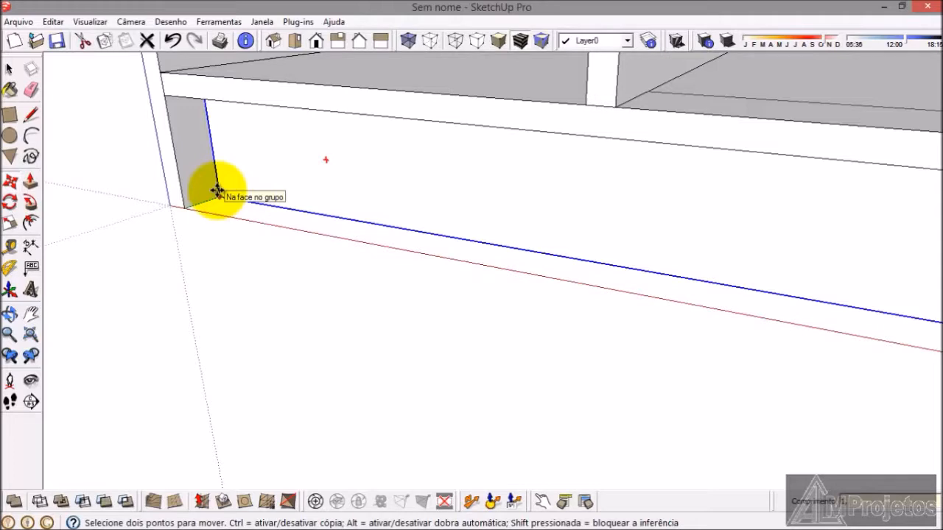
pyautogui.press('Return')
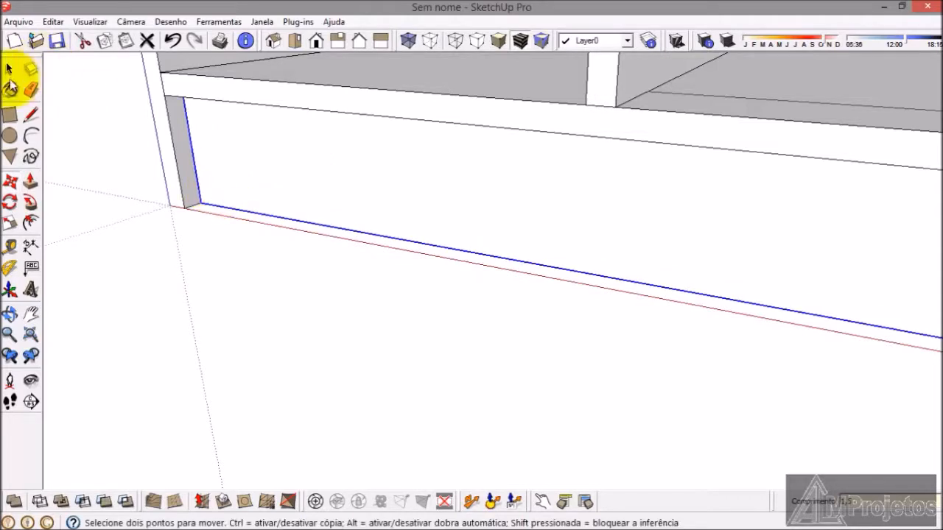
pyautogui.click(8, 70)
pyautogui.click(169, 320)
pyautogui.moveTo(268, 357); pyautogui.dragTo(267, 405, button='middle')
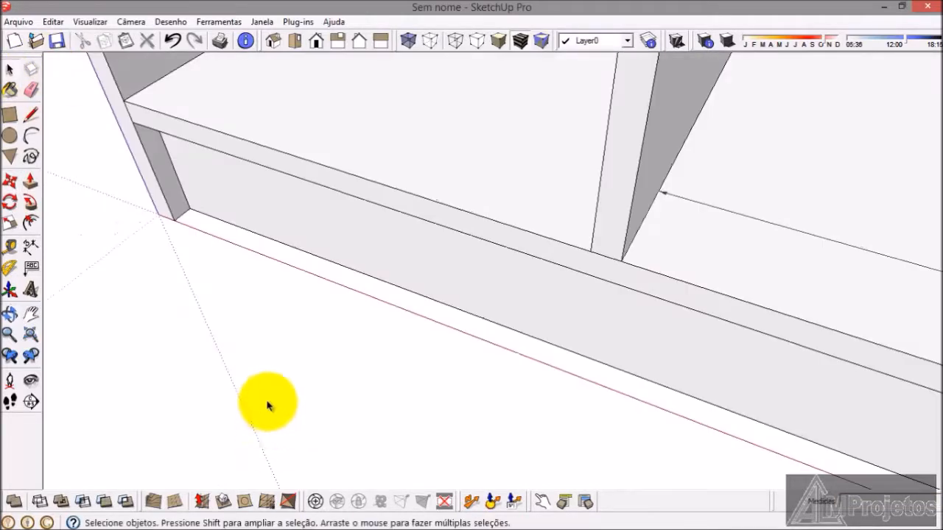
# Step: Open the group of the board topping the first compartment, extend its end face to the base board's free end, and close the group
pyautogui.click(31, 335)
pyautogui.moveTo(347, 394); pyautogui.dragTo(327, 336, button='middle')
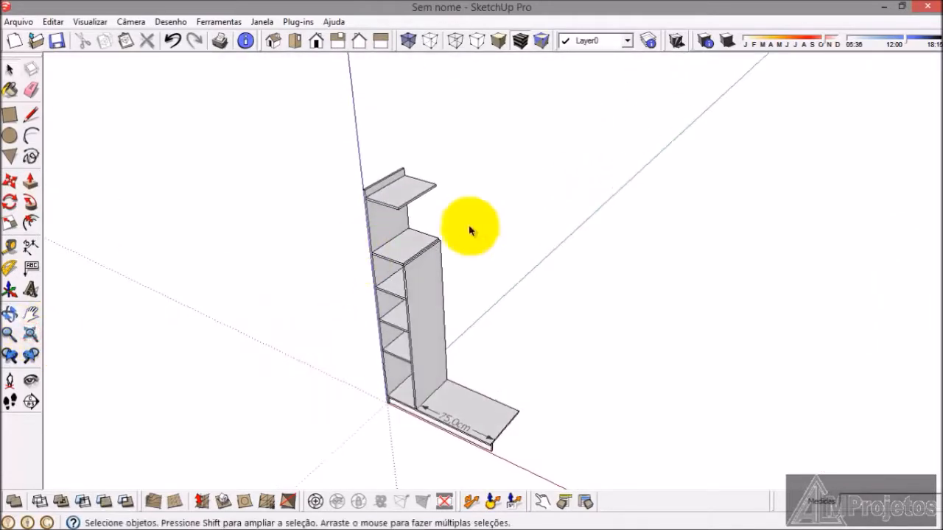
pyautogui.scroll(5, 415, 331)
pyautogui.scroll(6, 415, 331)
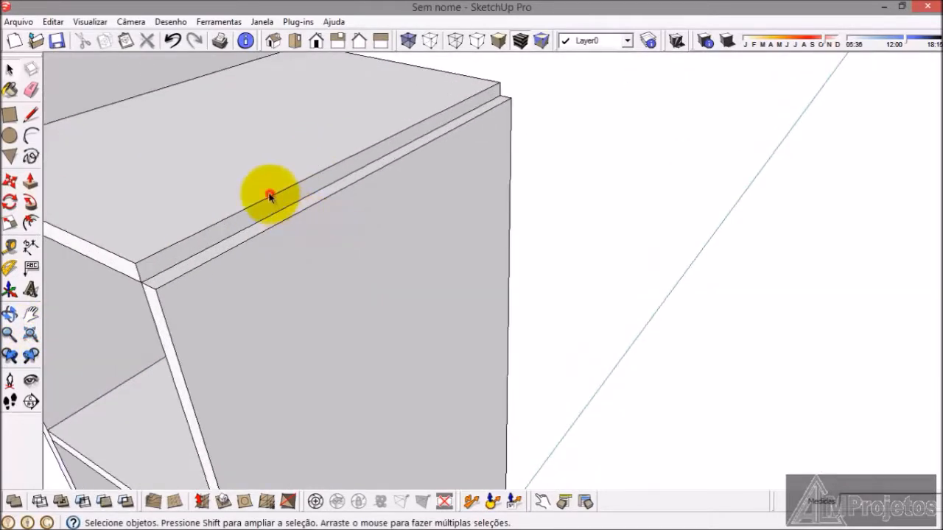
pyautogui.click(270, 196)
pyautogui.click(33, 182)
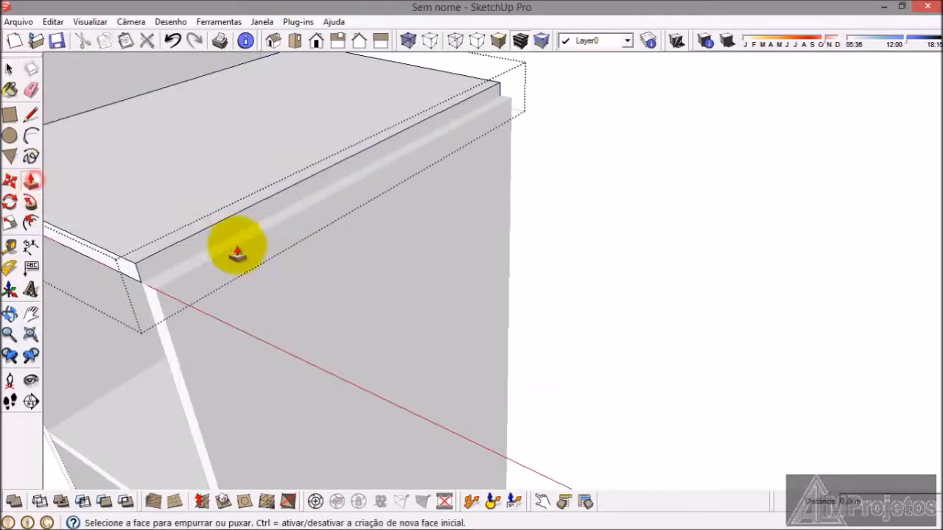
pyautogui.click(219, 237)
pyautogui.scroll(-3, 365, 186)
pyautogui.scroll(-5, 377, 131)
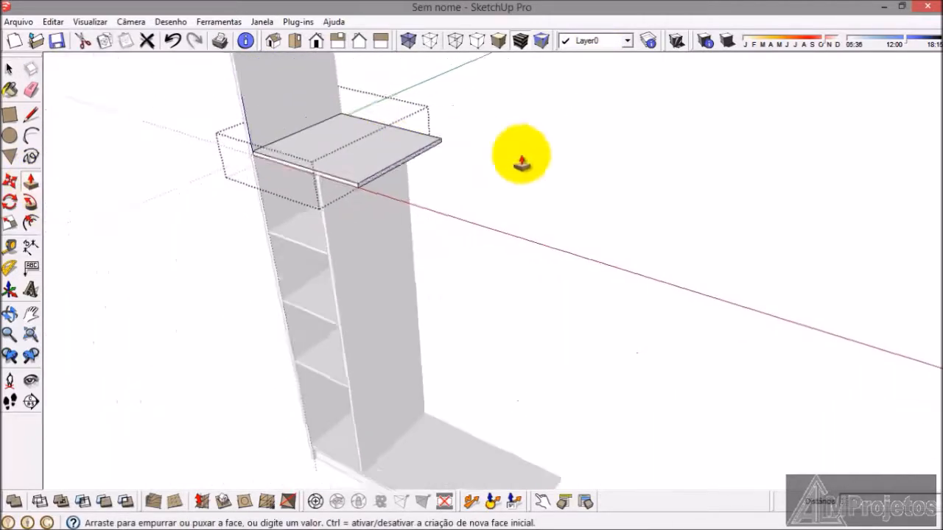
pyautogui.scroll(3, 513, 383)
pyautogui.click(518, 374)
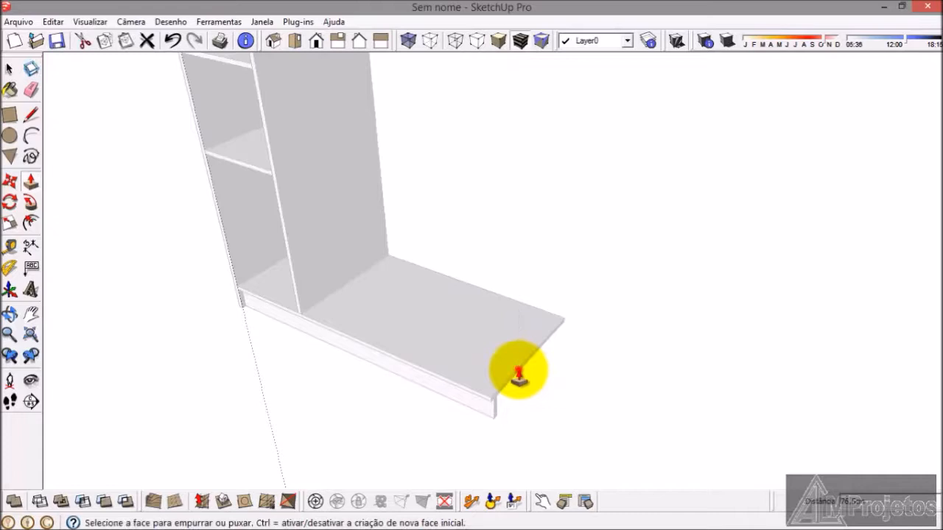
pyautogui.scroll(-3, 474, 427)
pyautogui.click(12, 70)
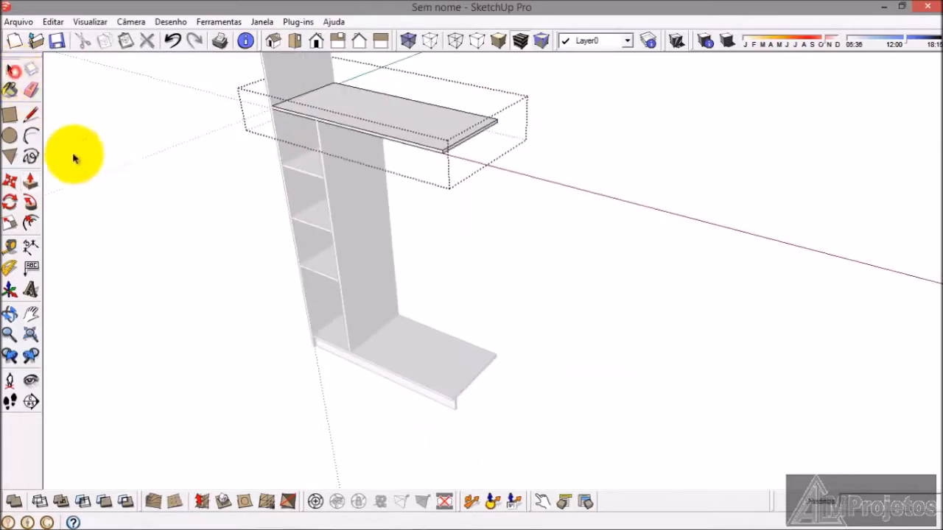
# Step: Copy the first compartment's lowest shelf above the base board and paste the copy in the open space beside the wardrobe
pyautogui.scroll(6, 371, 290)
pyautogui.click(270, 279)
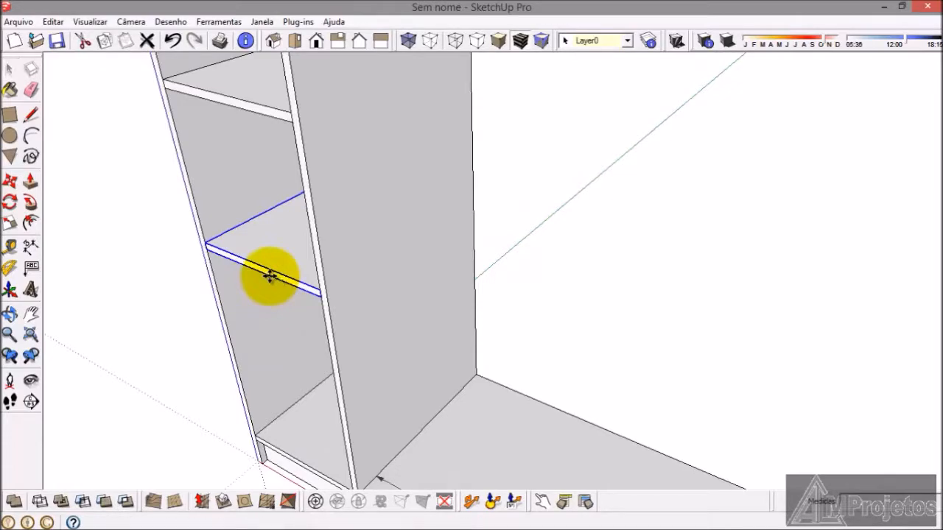
pyautogui.hotkey('ctrl', 'c')
pyautogui.hotkey('ctrl', 'v')
pyautogui.click(574, 287)
# Step: Move the pasted shelf by its lower front corner to the divider panel's outer face, level with the lowest shelf of the first compartment
pyautogui.scroll(5, 579, 291)
pyautogui.press('m')
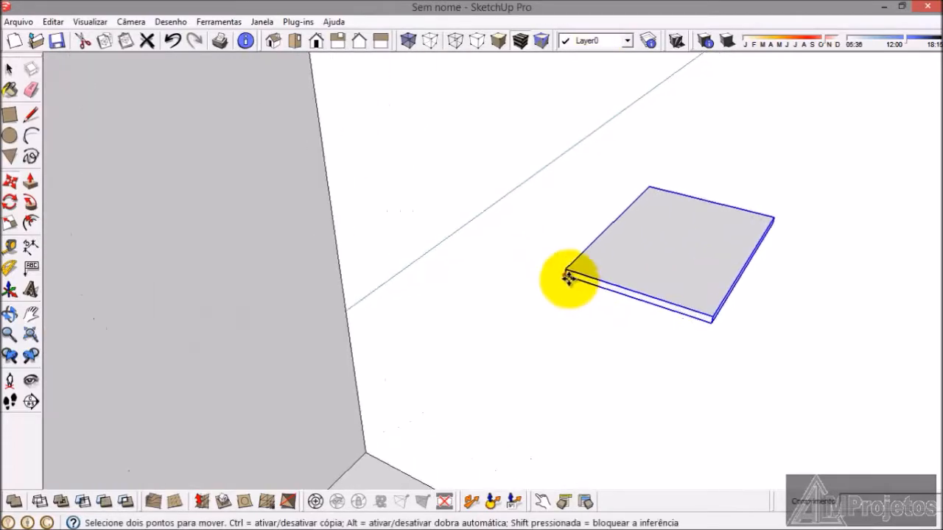
pyautogui.click(569, 278)
pyautogui.scroll(-5, 549, 199)
pyautogui.scroll(10, 390, 199)
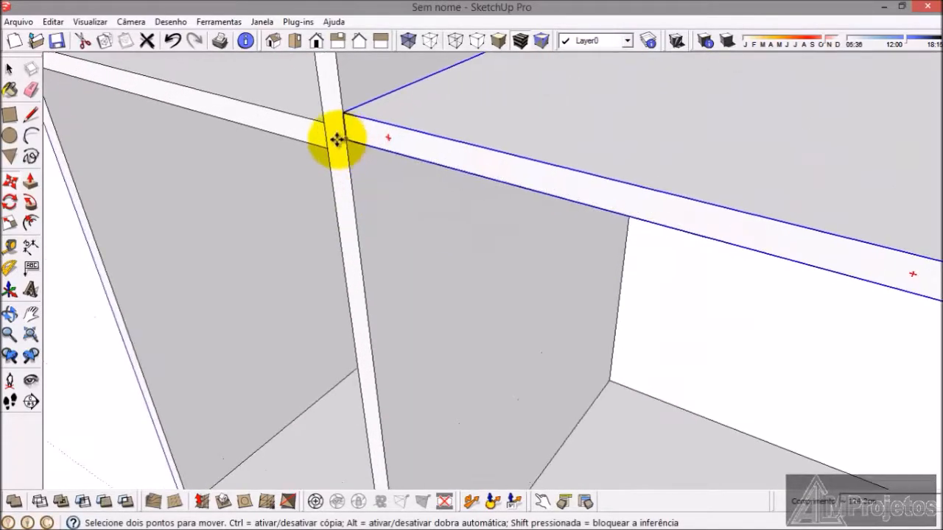
pyautogui.scroll(3, 339, 143)
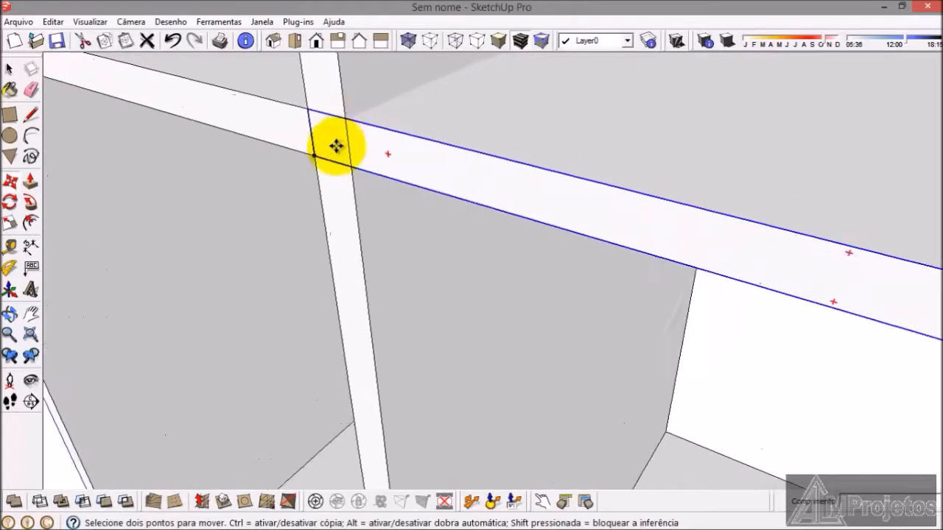
pyautogui.click(312, 159)
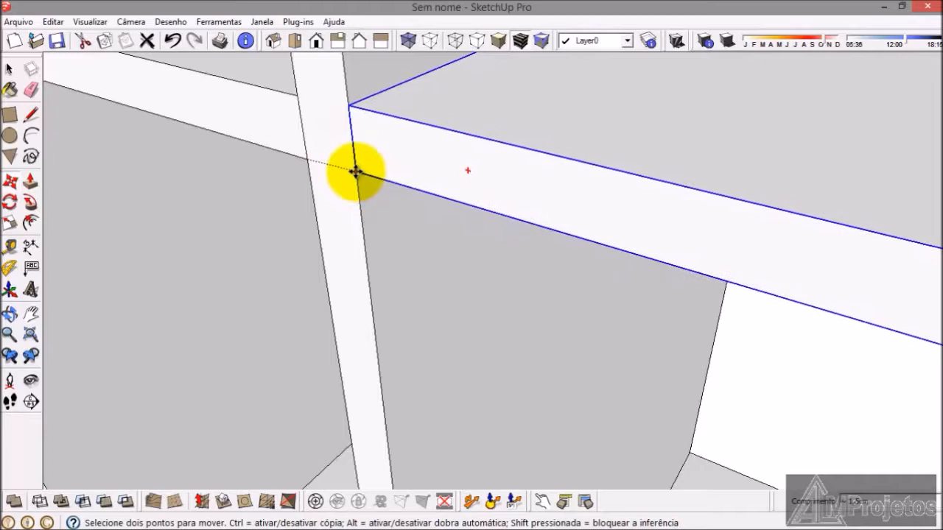
pyautogui.click(354, 179)
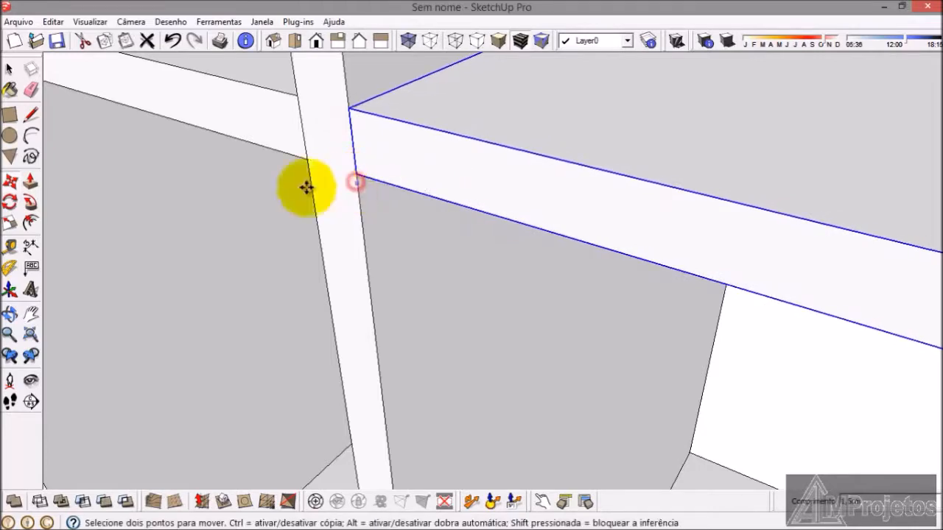
# Step: Open the new shelf's group, extend its end face to the base board's free end, and close the group
pyautogui.click(11, 73)
pyautogui.scroll(-8, 135, 177)
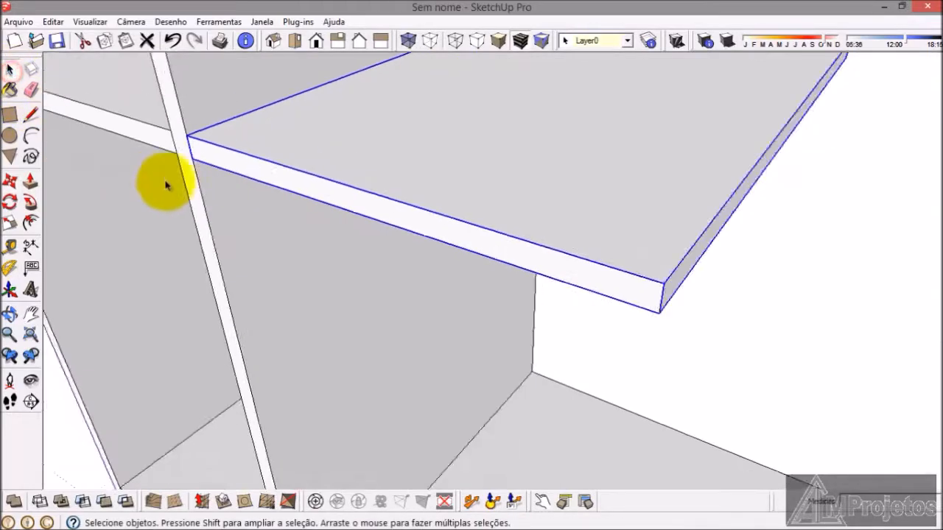
pyautogui.doubleClick(359, 193)
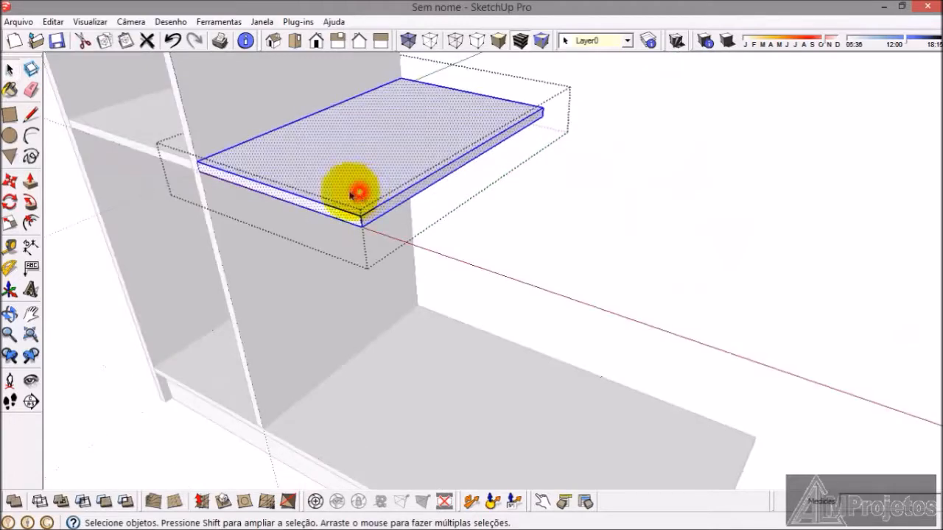
pyautogui.click(28, 184)
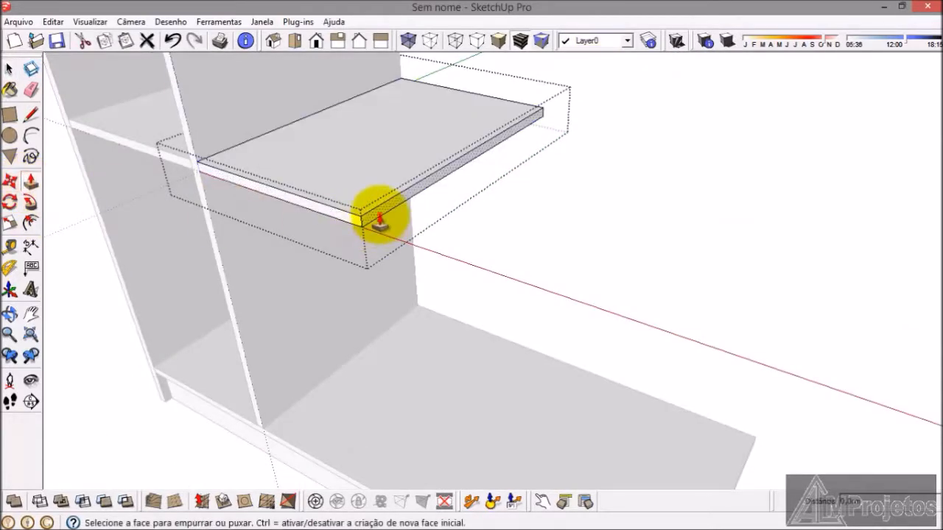
pyautogui.click(379, 221)
pyautogui.scroll(-5, 431, 137)
pyautogui.scroll(10, 532, 320)
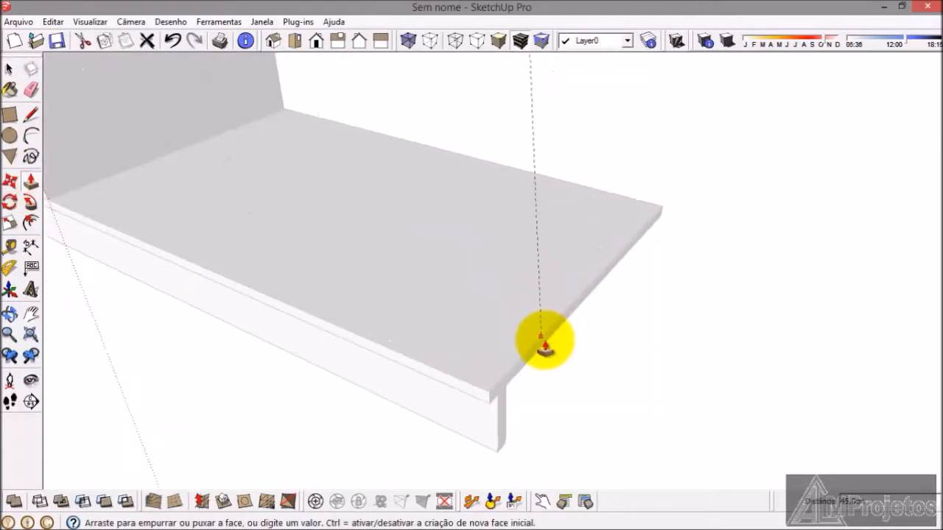
pyautogui.click(543, 347)
pyautogui.click(9, 70)
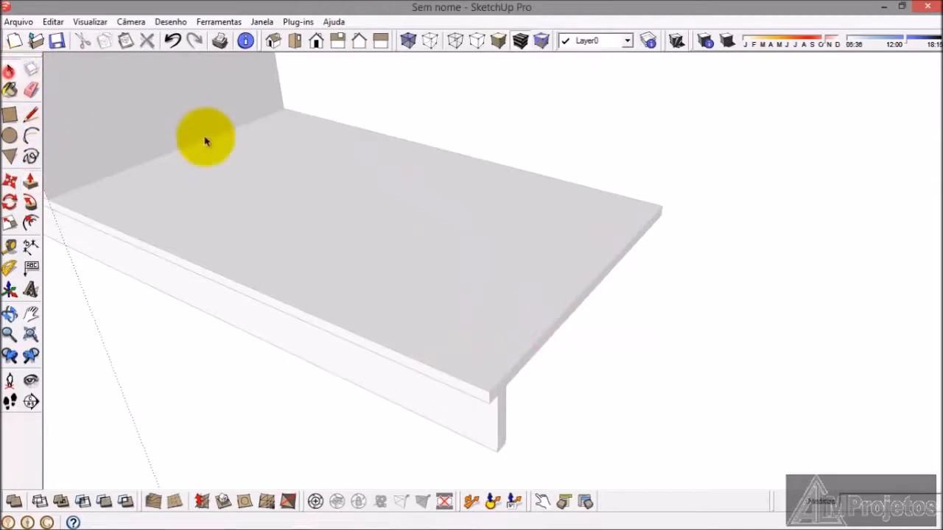
pyautogui.click(703, 364)
# Step: Copy the front plinth and paste the copy in the open space beside the base board
pyautogui.scroll(-3, 416, 364)
pyautogui.moveTo(416, 363); pyautogui.dragTo(424, 384, button='middle')
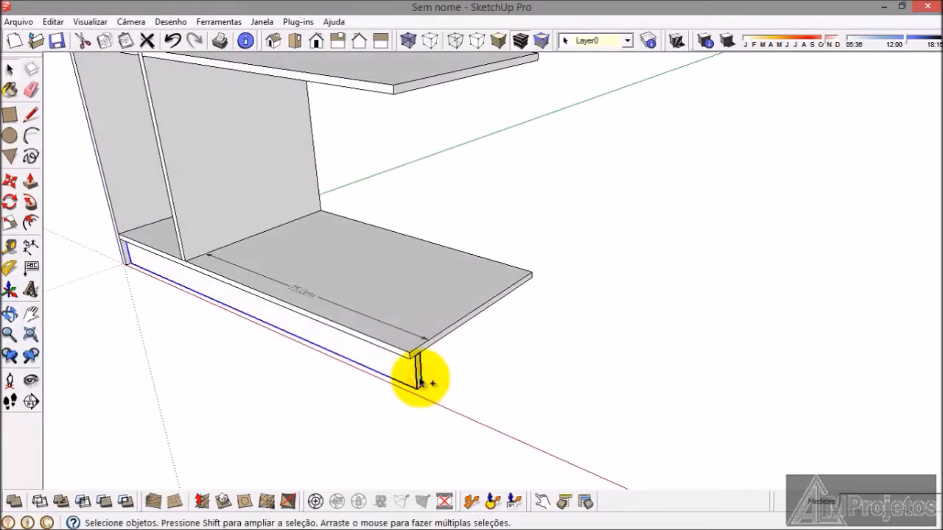
pyautogui.hotkey('ctrl', 'v')
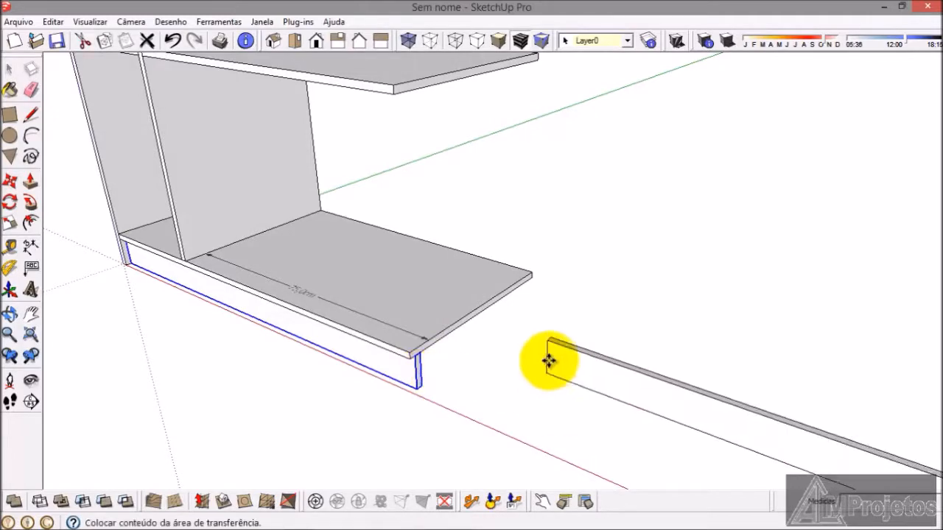
pyautogui.click(554, 344)
# Step: Move the pasted plinth by its upper rear corner onto the base board's lower rear corner at the free end
pyautogui.scroll(-5, 422, 273)
pyautogui.scroll(2, 642, 357)
pyautogui.scroll(6, 579, 311)
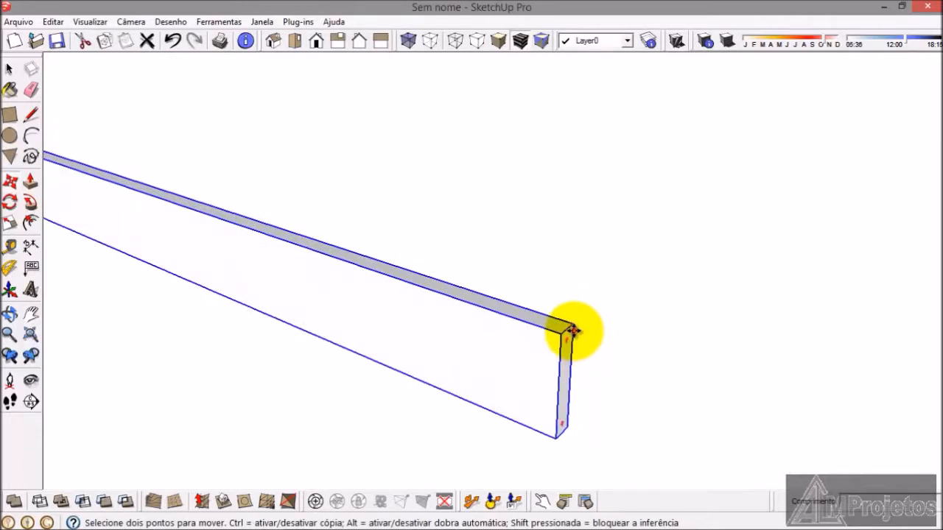
pyautogui.click(574, 331)
pyautogui.scroll(-4, 697, 358)
pyautogui.scroll(3, 174, 200)
pyautogui.scroll(3, 210, 178)
pyautogui.click(291, 186)
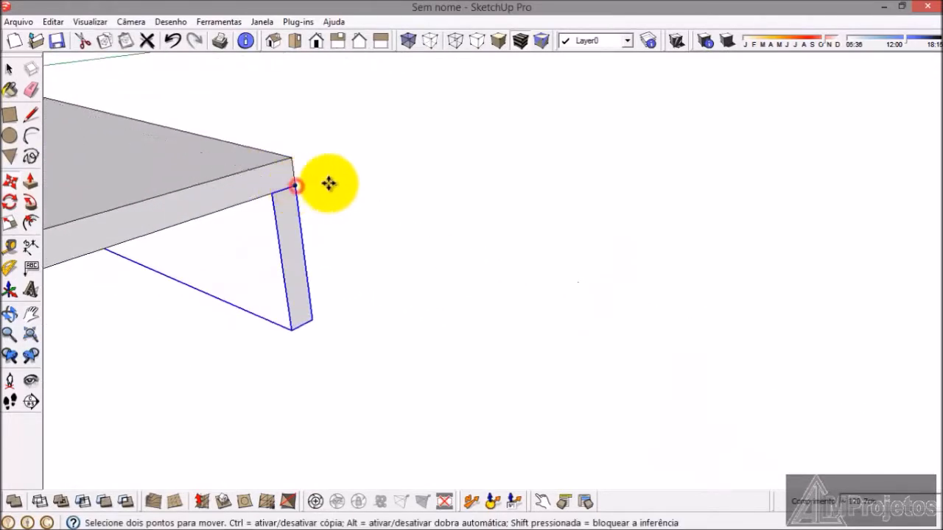
# Step: Move the rear plinth 3 cm inward beneath the base board, and deselect it
pyautogui.click(296, 189)
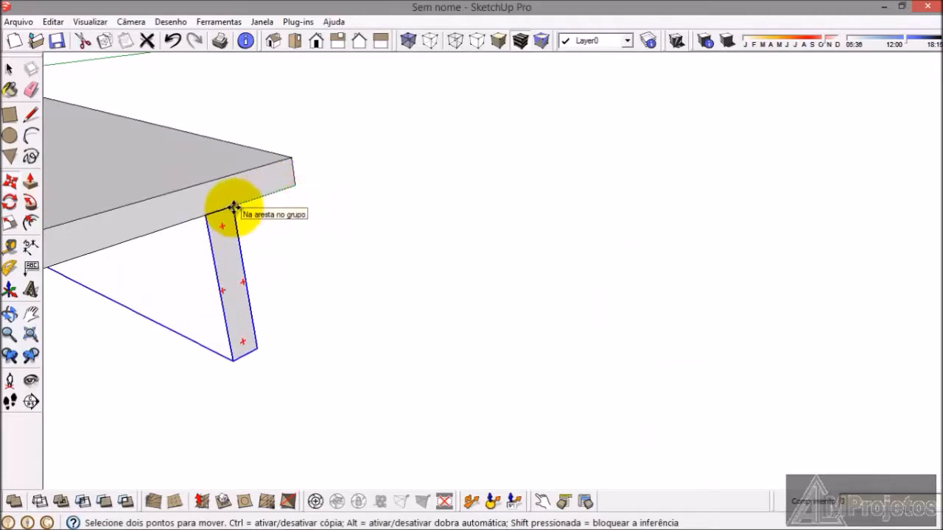
pyautogui.click(233, 206)
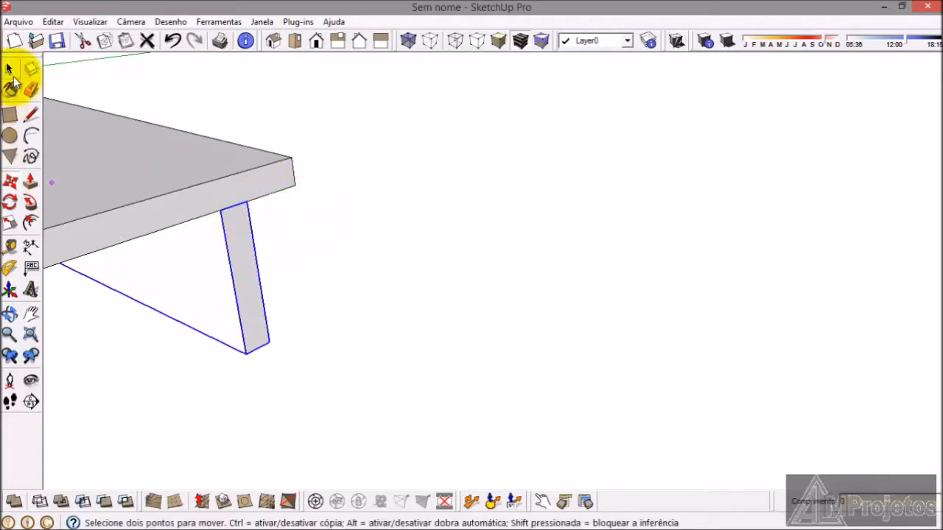
pyautogui.click(10, 70)
pyautogui.click(425, 319)
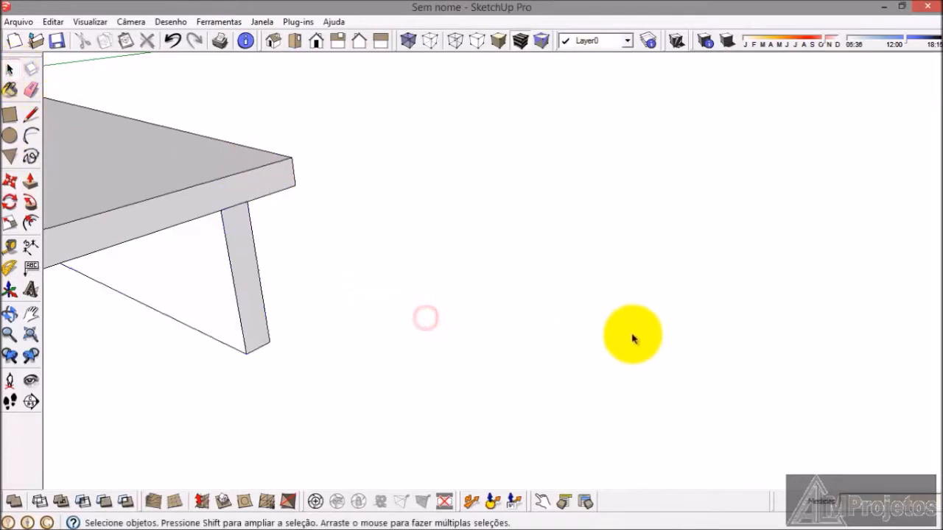
# Step: Copy the tall outer side panel and paste the copy in the open space beyond the base board's free end
pyautogui.click(34, 336)
pyautogui.scroll(-1, 528, 329)
pyautogui.moveTo(400, 333); pyautogui.dragTo(403, 335, button='middle')
pyautogui.scroll(5, 505, 405)
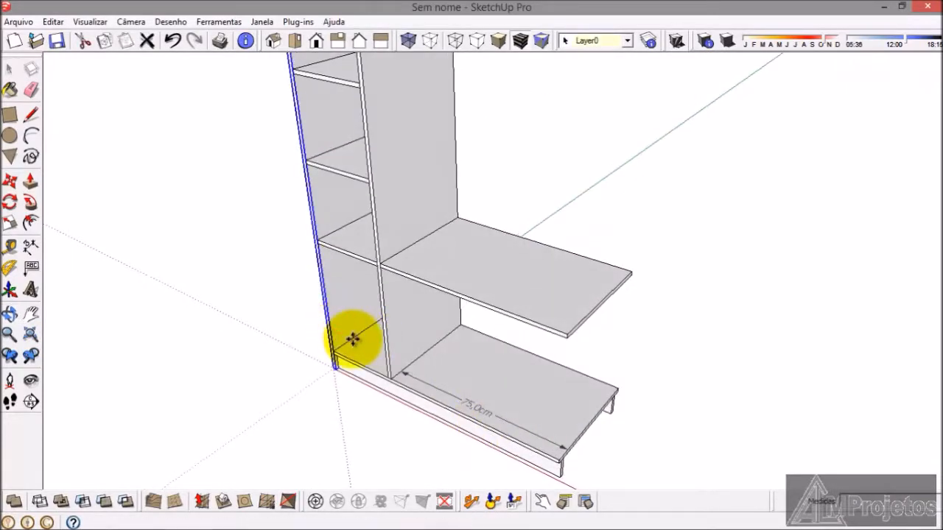
pyautogui.hotkey('ctrl', 'v')
pyautogui.scroll(-1, 663, 357)
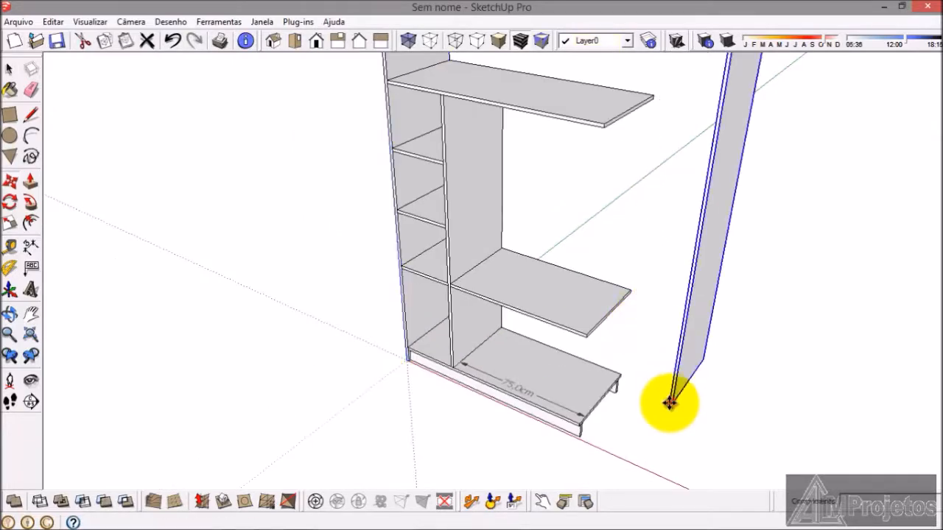
pyautogui.scroll(1, 669, 402)
pyautogui.click(670, 408)
# Step: Move the pasted side panel against the base board's free end, its front edge flush with the board's front, and deselect it
pyautogui.scroll(3, 670, 406)
pyautogui.click(670, 391)
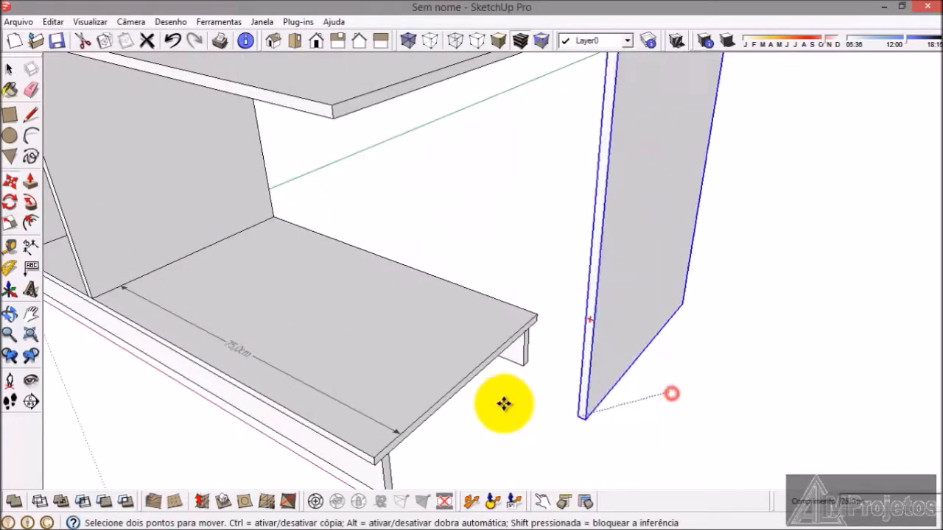
pyautogui.scroll(4, 416, 450)
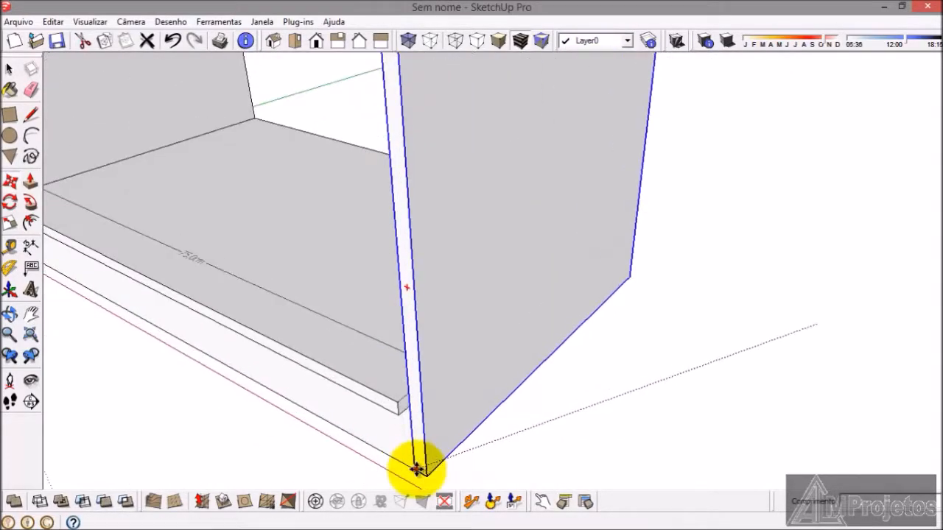
pyautogui.scroll(2, 415, 389)
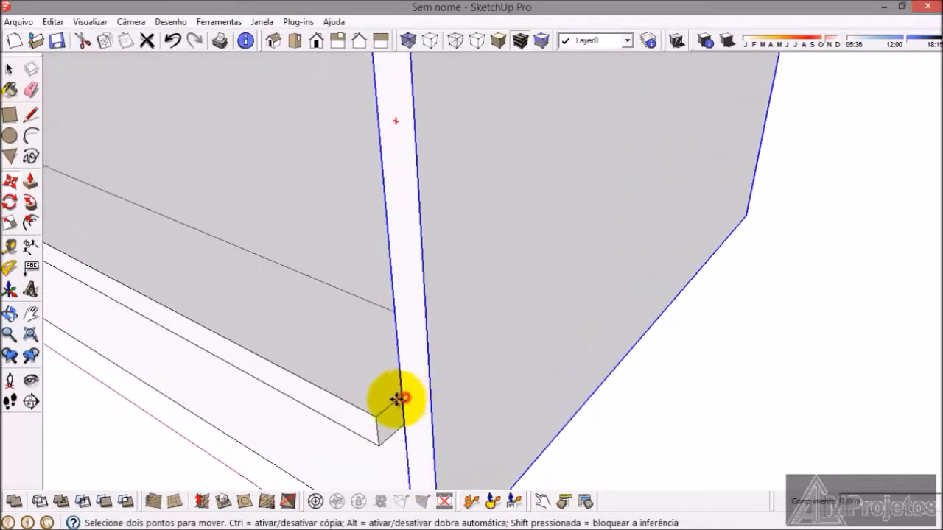
pyautogui.click(373, 421)
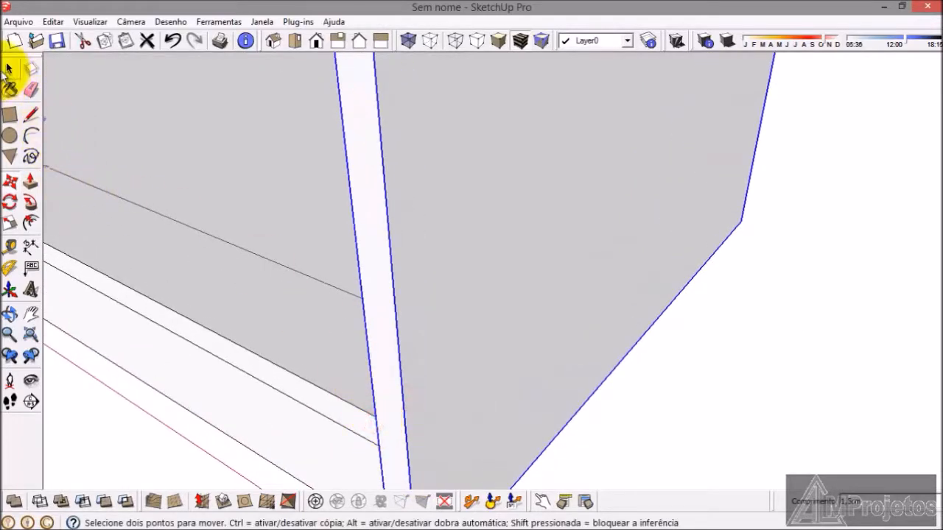
pyautogui.click(9, 72)
pyautogui.click(663, 444)
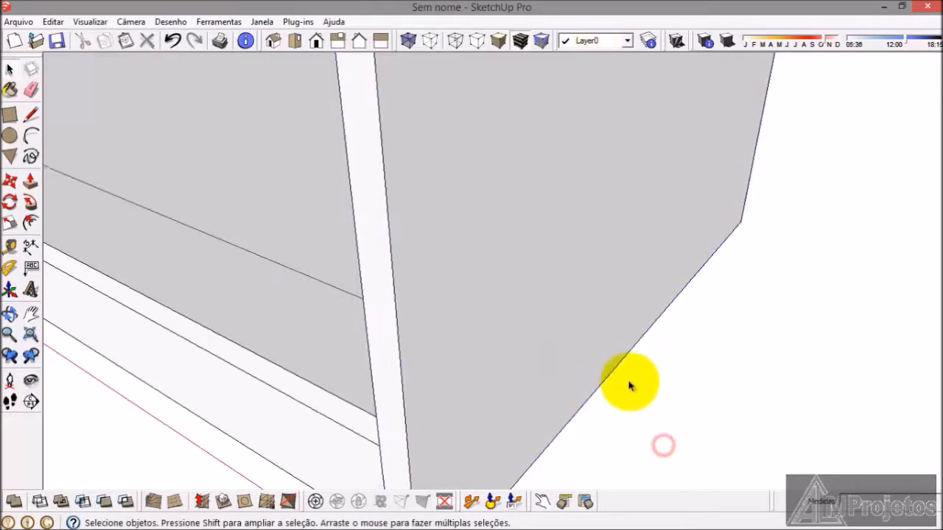
# Step: Delete the width dimension from the base board's top face
pyautogui.scroll(-2, 507, 377)
pyautogui.scroll(-2, 507, 377)
pyautogui.moveTo(512, 385); pyautogui.dragTo(553, 448, button='middle')
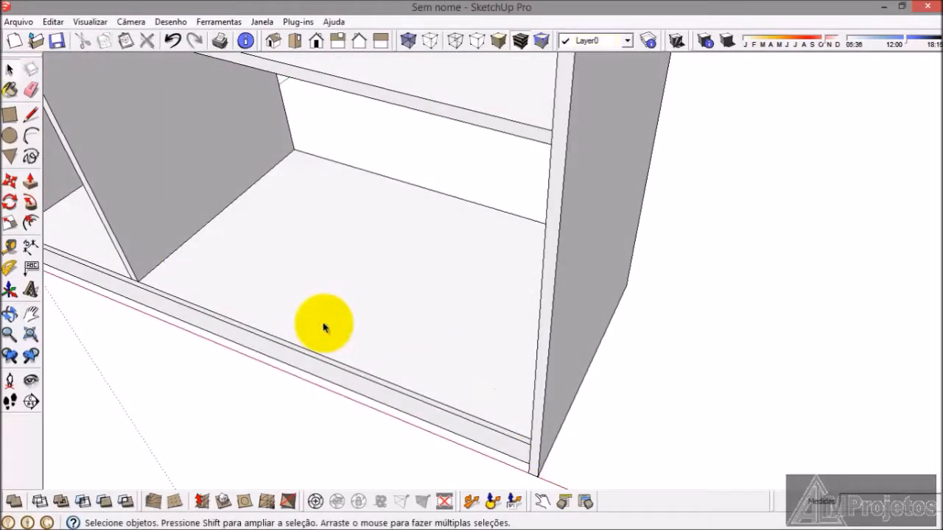
# Step: Draw a rectangle over the inner divider's face, from the middle shelf's rear corner to the front corner beneath the upper shelf
pyautogui.scroll(-3, 324, 328)
pyautogui.moveTo(425, 319); pyautogui.dragTo(595, 443, button='middle')
pyautogui.scroll(-3, 530, 422)
pyautogui.scroll(2, 480, 257)
pyautogui.scroll(3, 432, 319)
pyautogui.moveTo(431, 319)
pyautogui.mouseDown(button='middle')
pyautogui.moveTo(444, 324)
pyautogui.moveTo(443, 314)
pyautogui.mouseUp(button='middle')
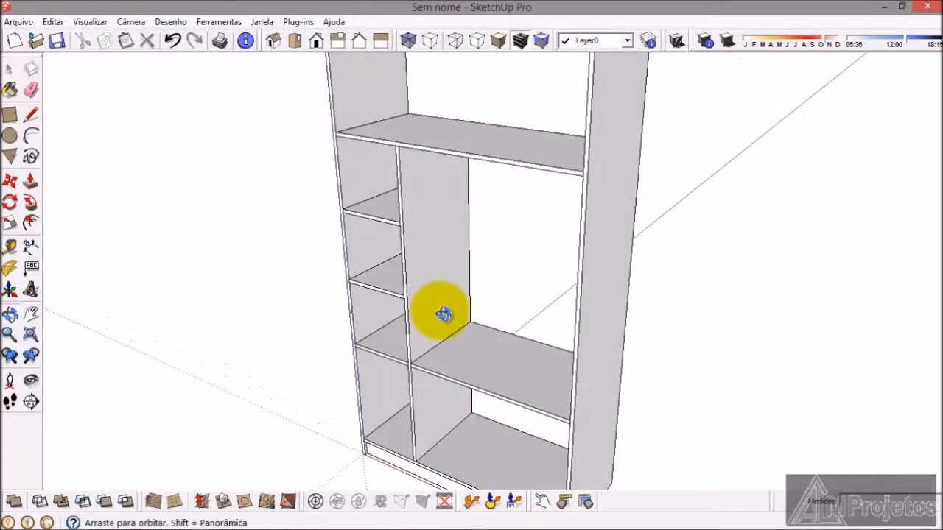
pyautogui.click(9, 115)
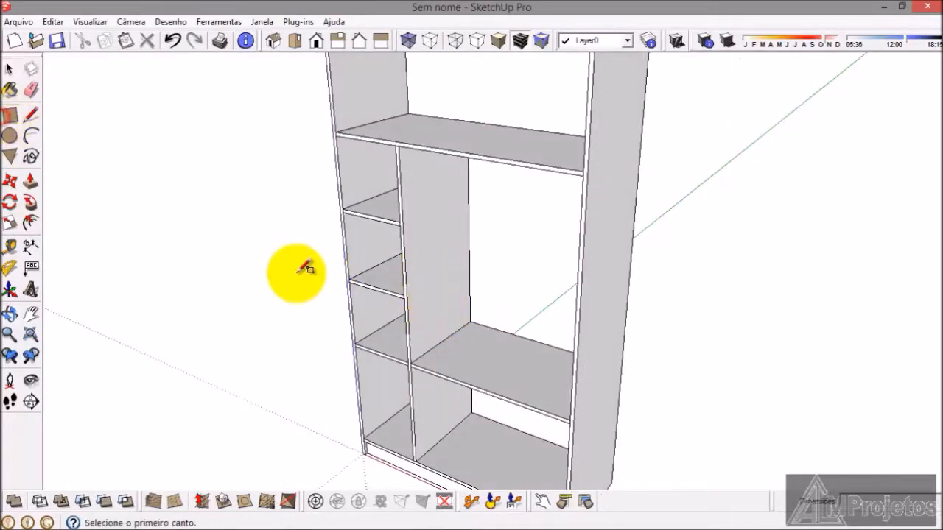
pyautogui.scroll(5, 495, 352)
pyautogui.click(525, 327)
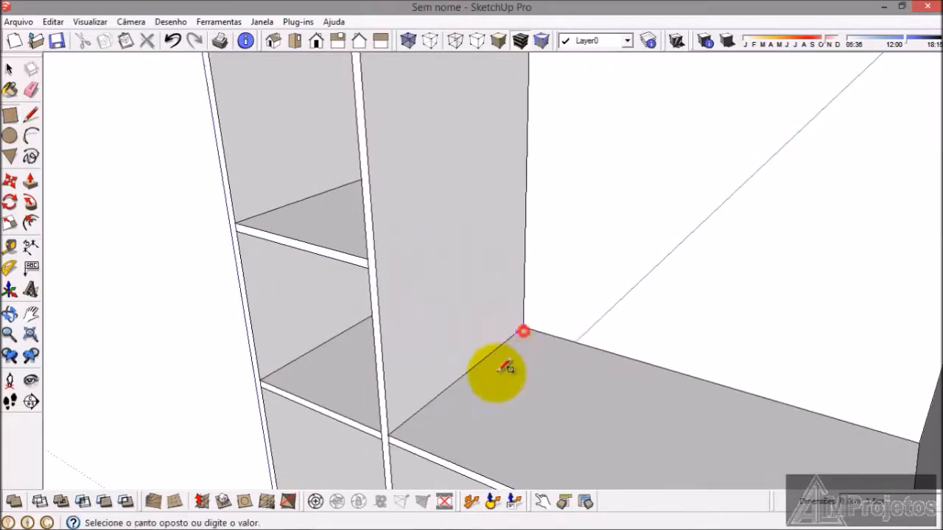
pyautogui.scroll(-5, 448, 415)
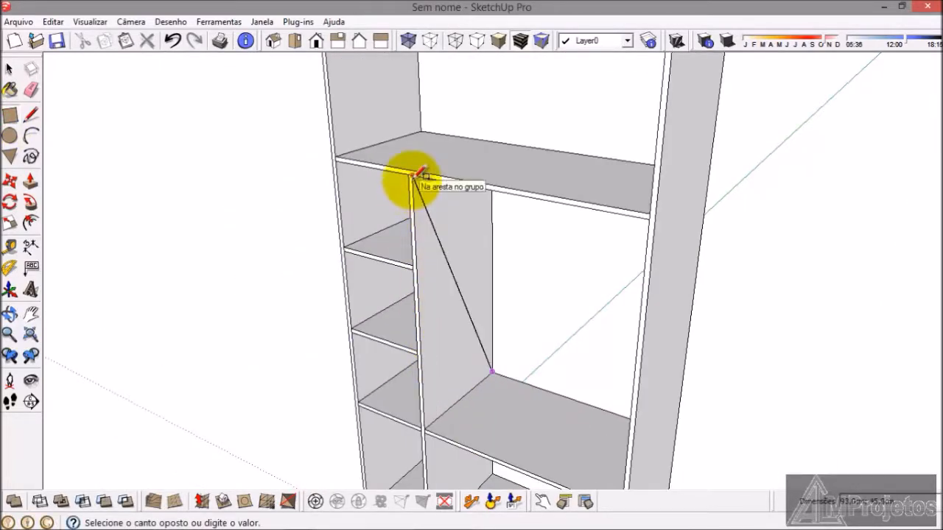
pyautogui.scroll(4, 420, 177)
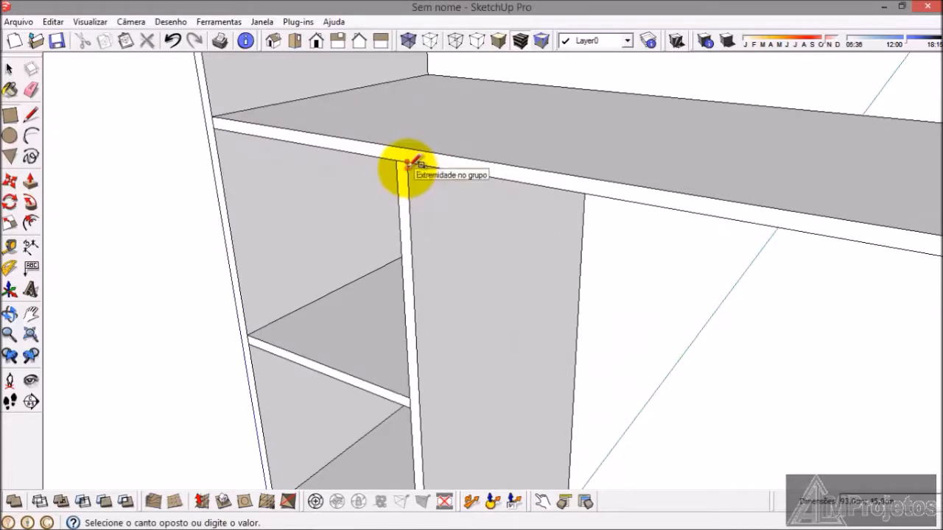
pyautogui.click(408, 162)
# Step: Extrude the rectangle on the inner divider's face 1.5 cm into the second compartment
pyautogui.click(31, 182)
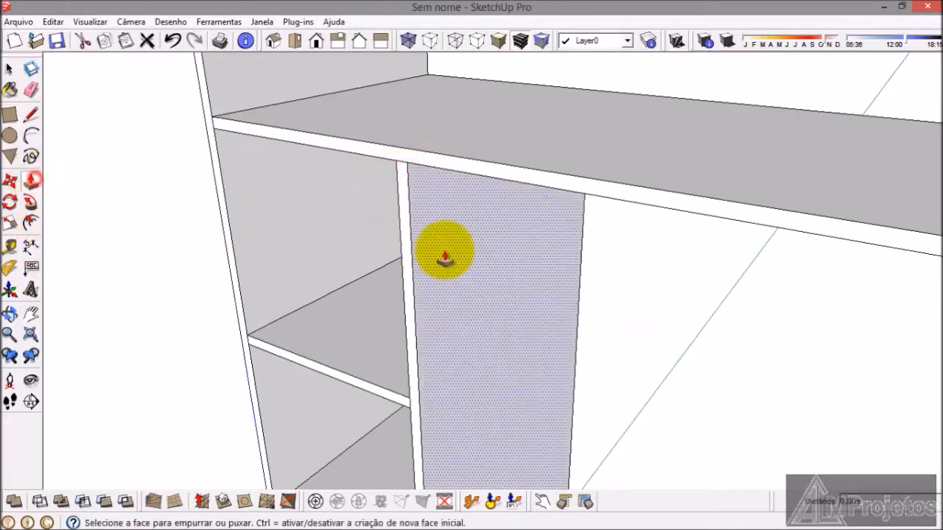
pyautogui.click(445, 260)
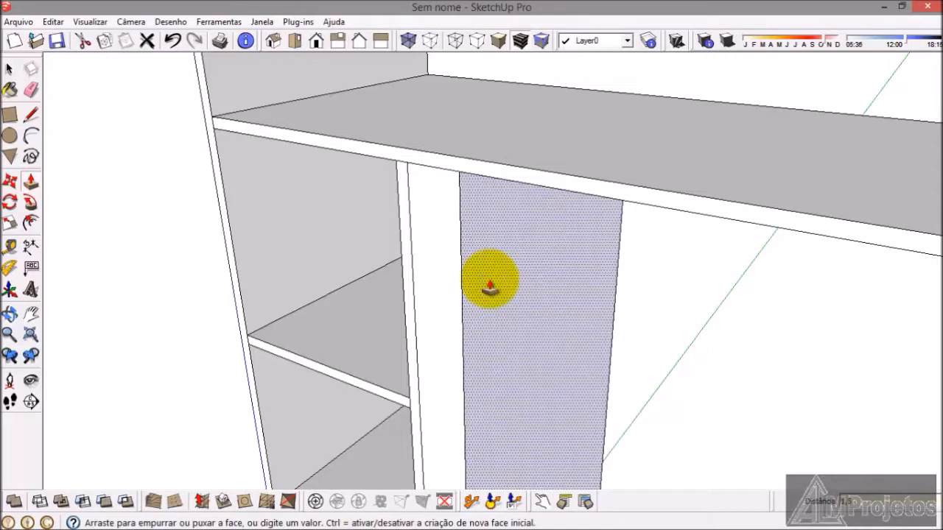
pyautogui.write('1.5')
pyautogui.press('Return')
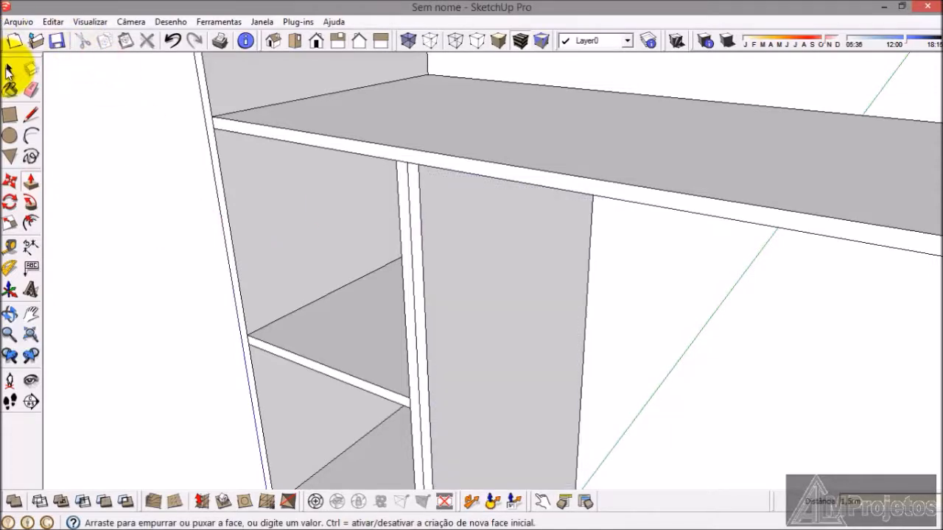
# Step: Select the whole extruded panel beside the inner divider and make it a group
pyautogui.click(9, 70)
pyautogui.click(430, 298)
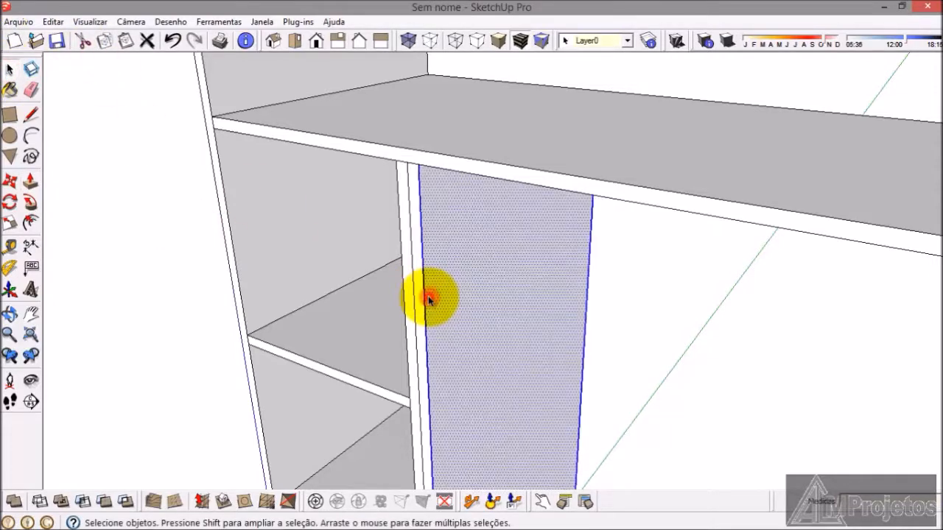
pyautogui.rightClick(440, 325)
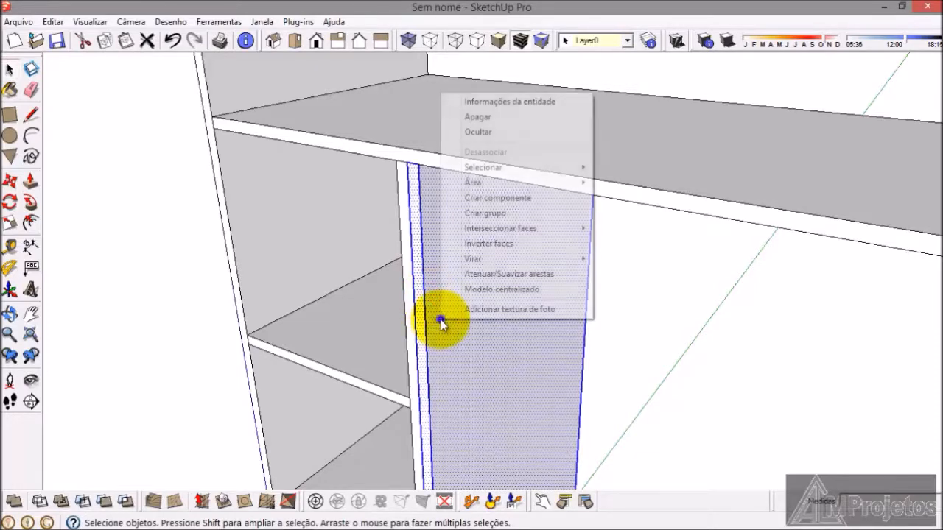
pyautogui.click(478, 218)
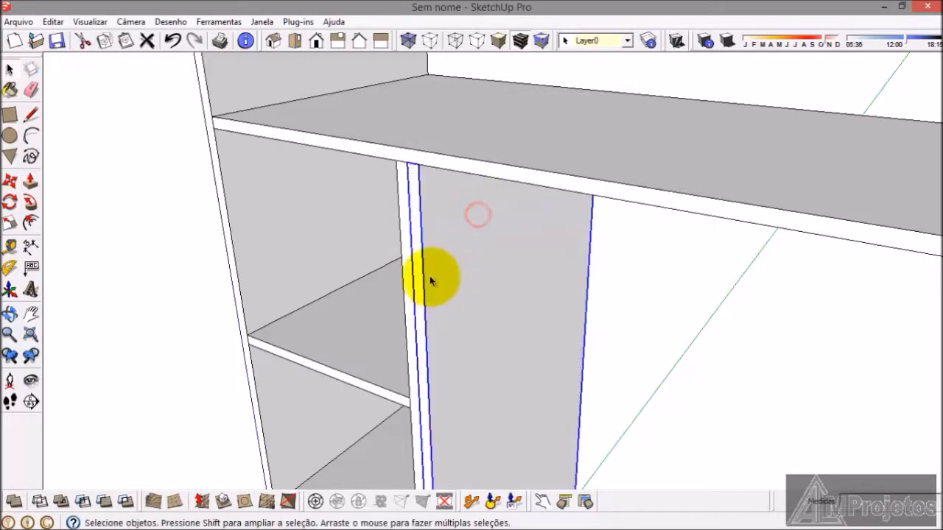
# Step: Move the new divider panel 30 cm along the middle shelf, away from the existing divider, and deselect it
pyautogui.scroll(-6, 417, 210)
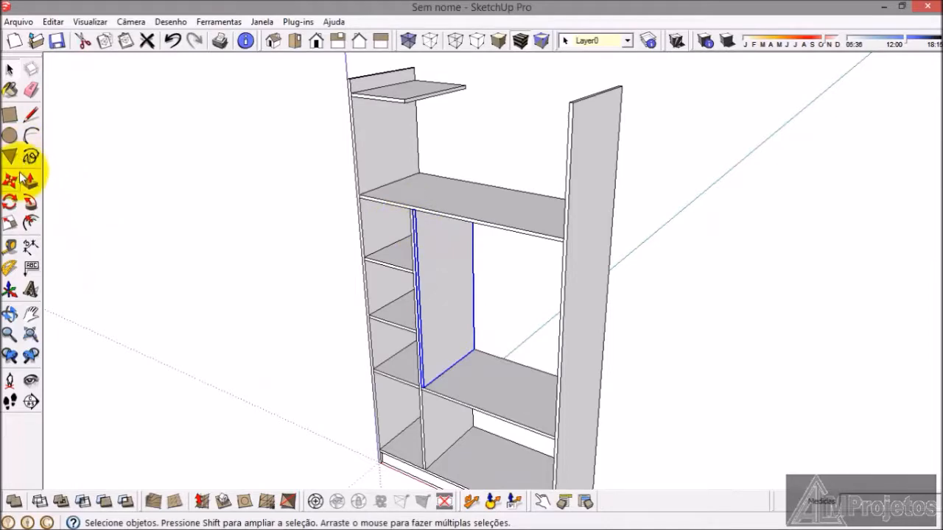
pyautogui.click(10, 182)
pyautogui.scroll(2, 451, 411)
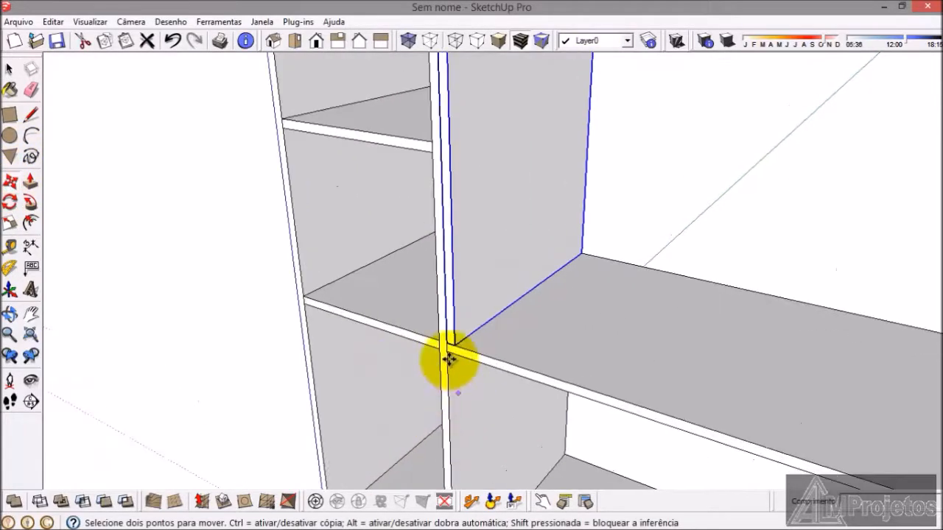
pyautogui.click(445, 331)
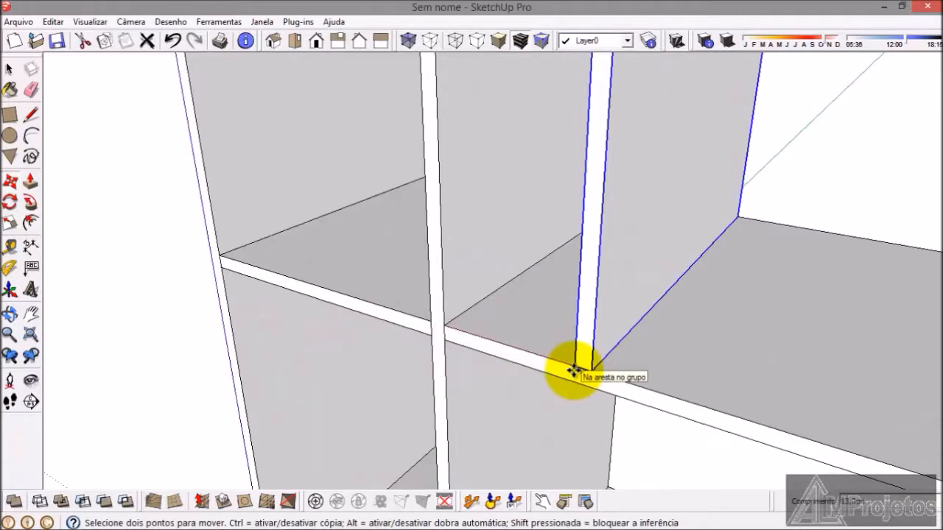
pyautogui.press('Return')
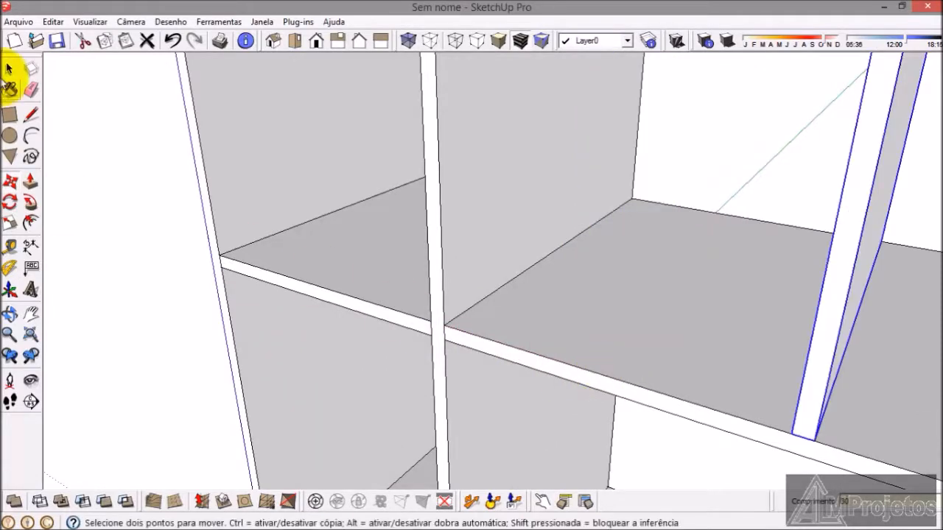
pyautogui.click(9, 70)
pyautogui.click(106, 210)
pyautogui.scroll(-4, 158, 257)
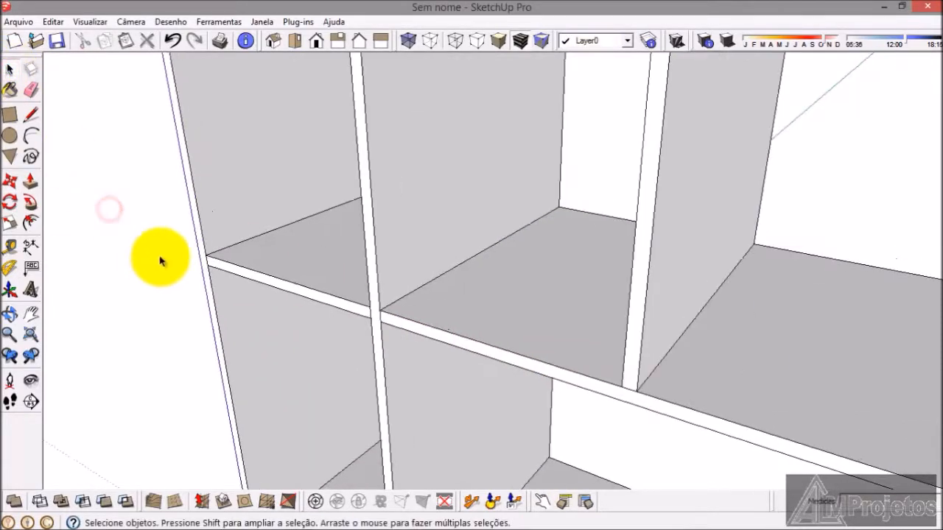
# Step: Dimension the middle shelf between the new divider and the second tall side panel, and delete that dimension
pyautogui.click(30, 246)
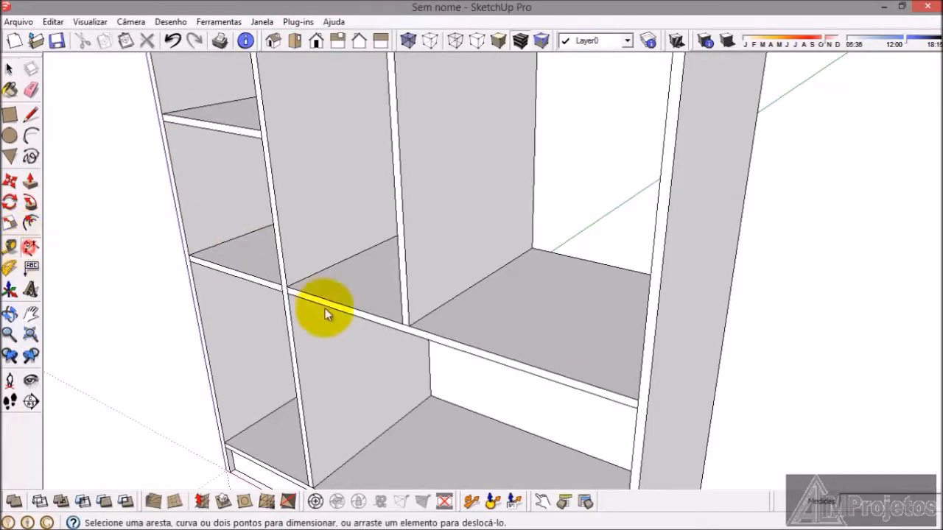
pyautogui.scroll(2, 429, 348)
pyautogui.click(446, 341)
pyautogui.scroll(-3, 547, 373)
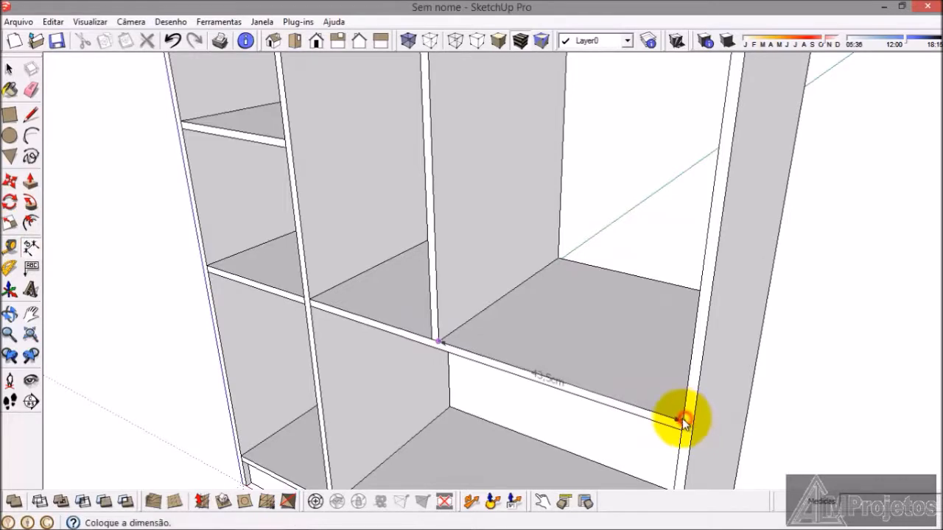
pyautogui.click(679, 391)
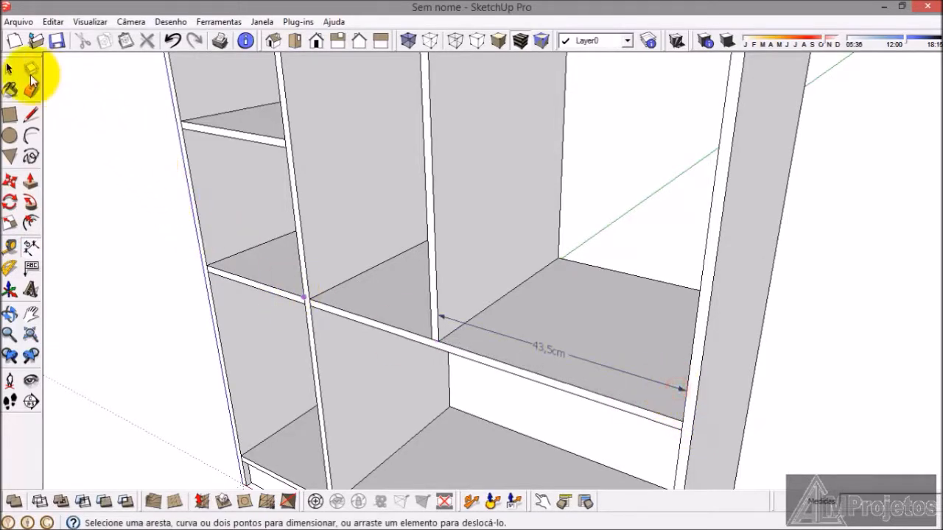
pyautogui.click(9, 70)
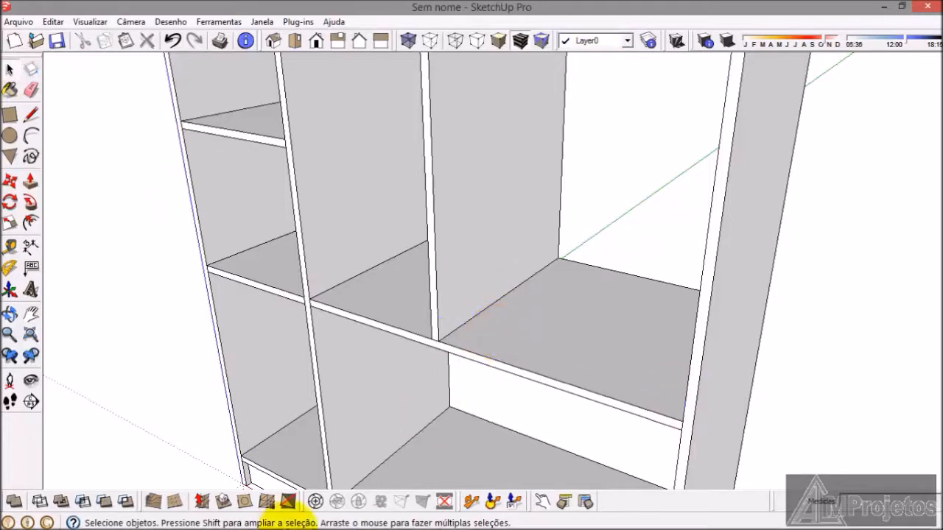
# Step: Switch to armario.png in Windows Photo Viewer, check the compartment widths above the drawers, and return to SketchUp
pyautogui.moveTo(362, 515)
pyautogui.click(424, 521)
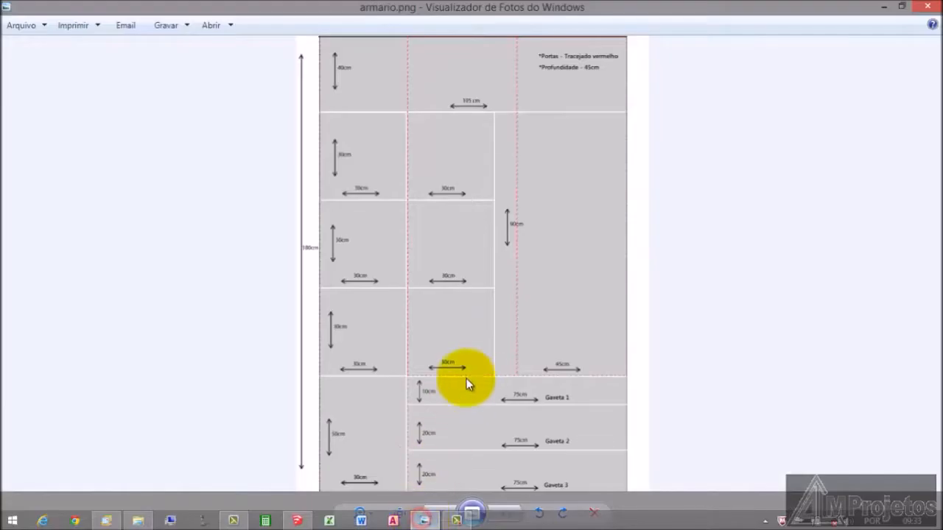
pyautogui.scroll(2, 568, 346)
pyautogui.scroll(-2, 510, 341)
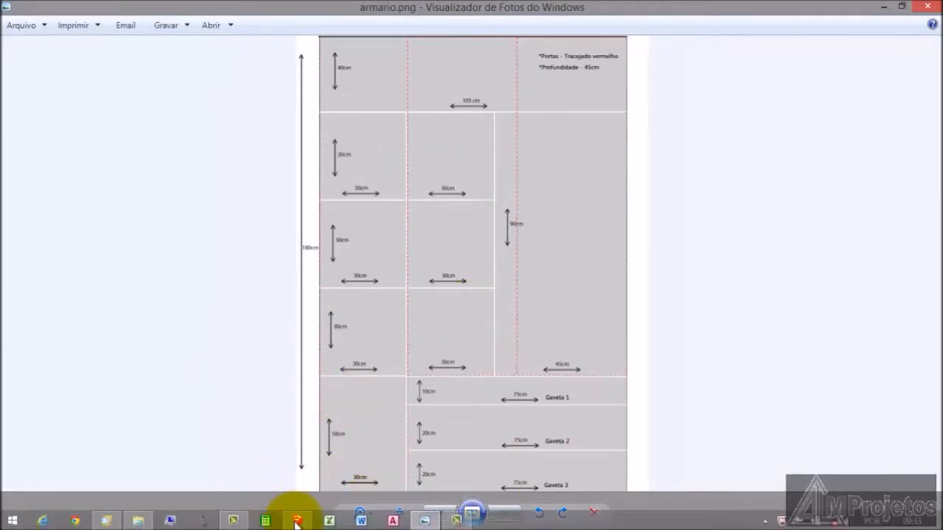
pyautogui.click(296, 521)
# Step: Dimension the widths of the first two compartments along the front of the middle shelf
pyautogui.scroll(2, 384, 405)
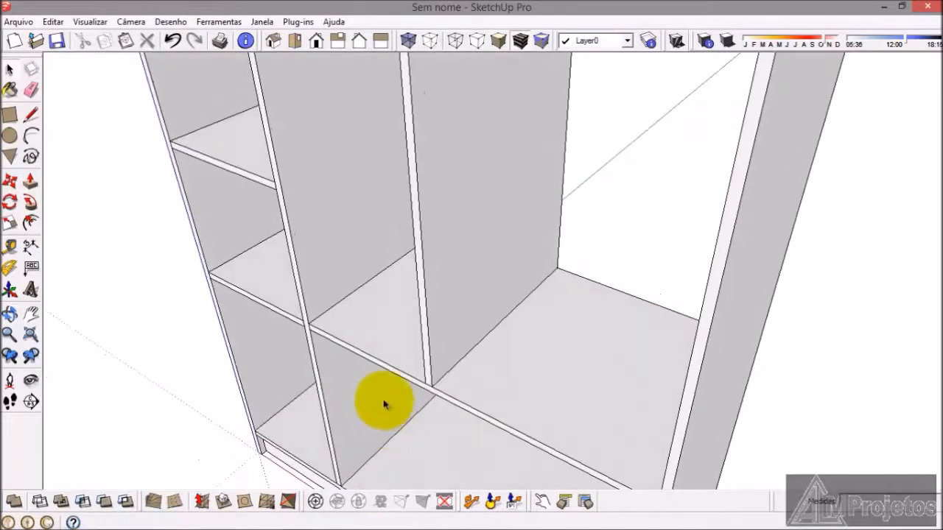
pyautogui.click(33, 248)
pyautogui.scroll(2, 174, 276)
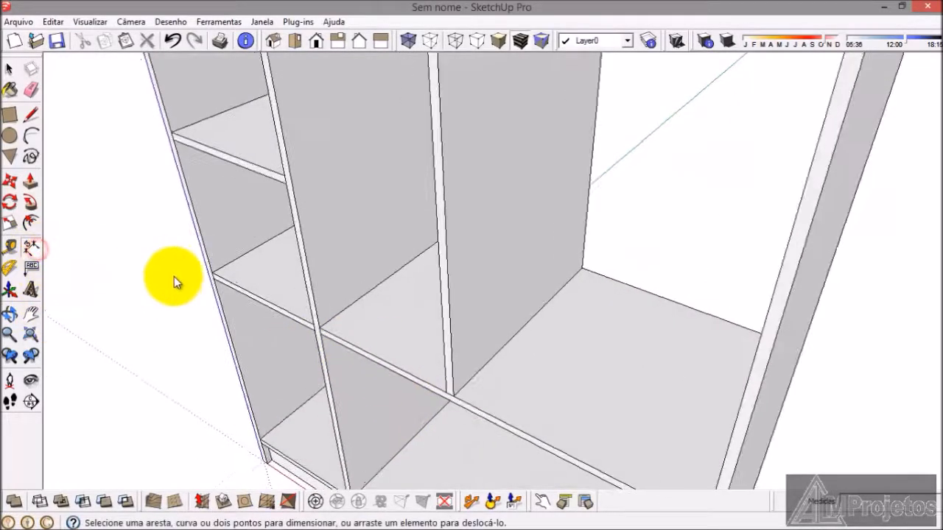
pyautogui.scroll(2, 173, 276)
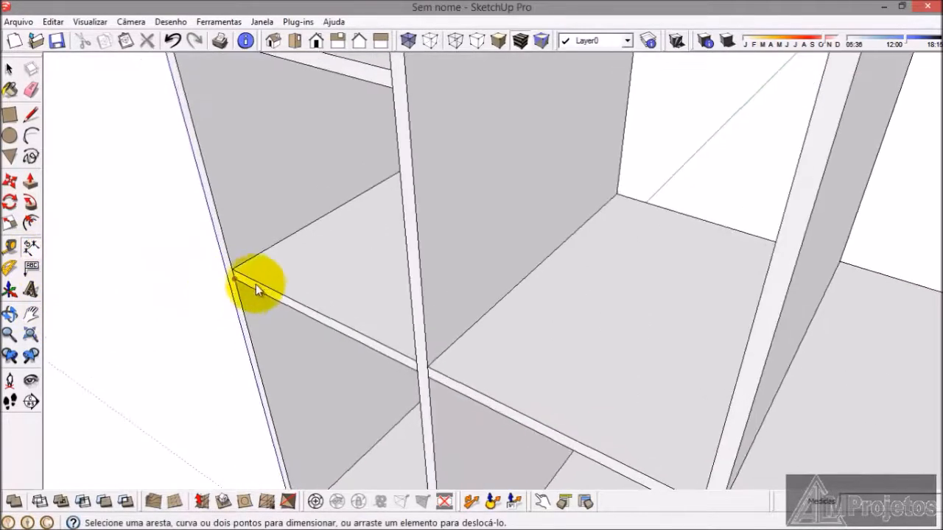
pyautogui.click(417, 362)
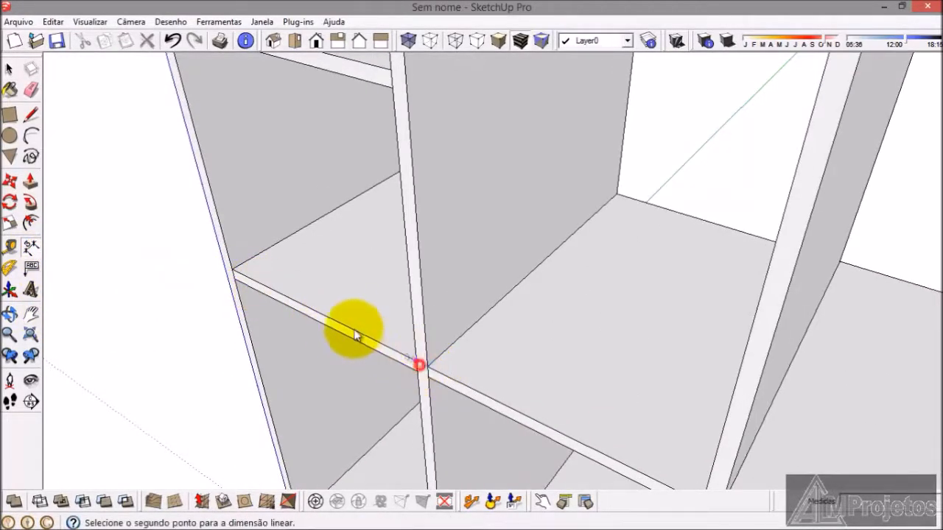
pyautogui.click(271, 263)
pyautogui.scroll(-3, 347, 338)
pyautogui.scroll(1, 541, 409)
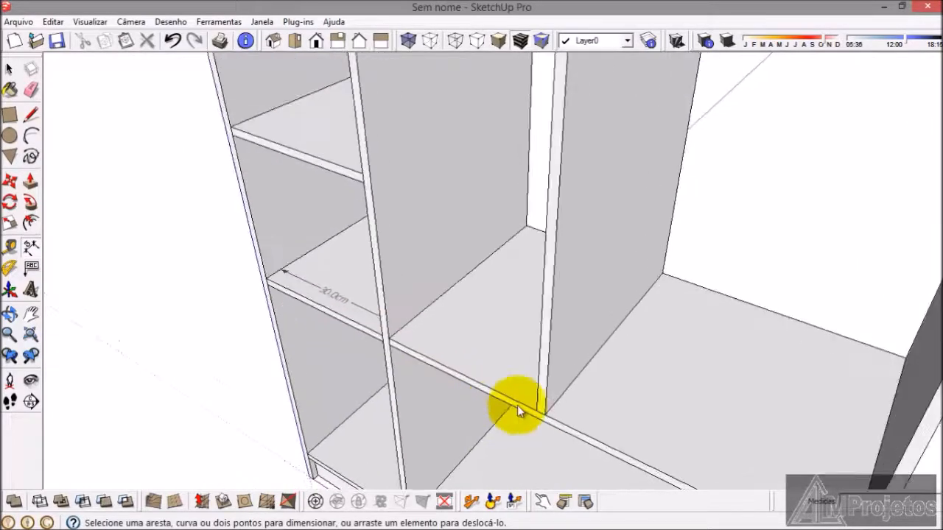
pyautogui.click(535, 407)
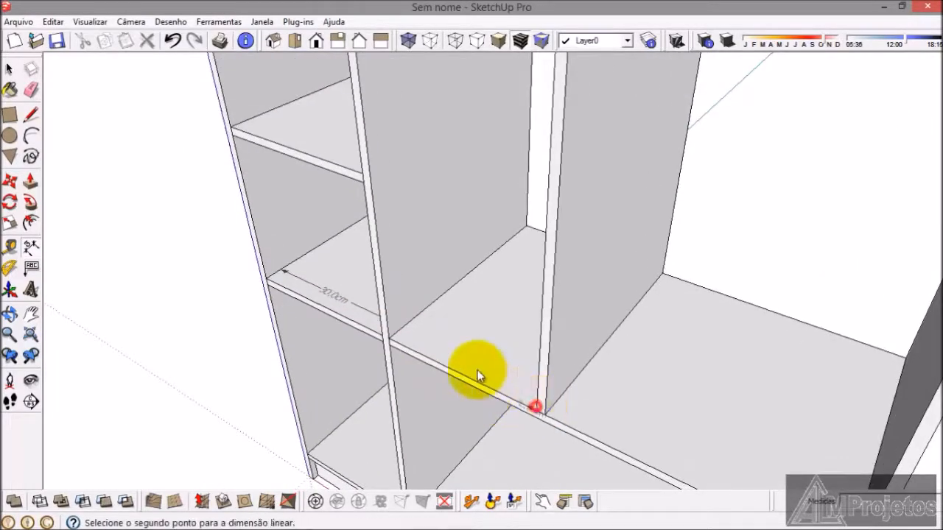
pyautogui.click(406, 329)
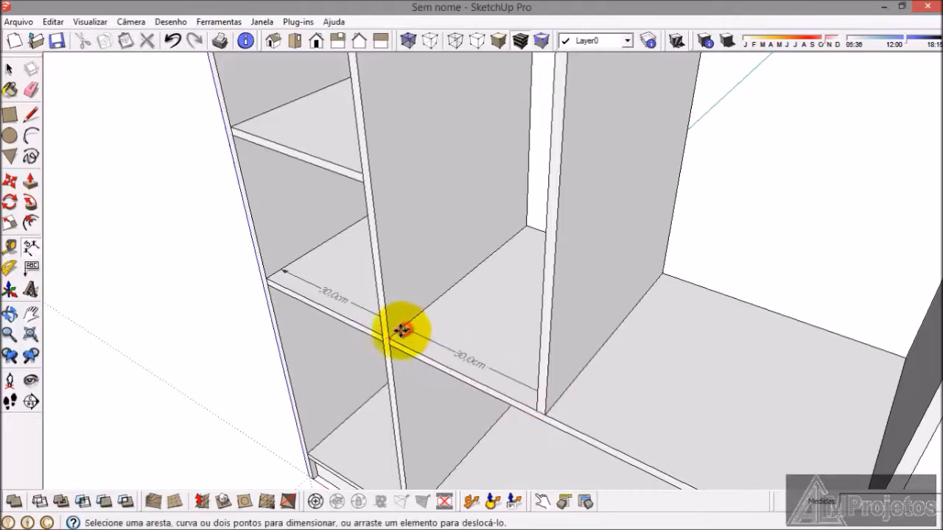
# Step: Dimension the third compartment's width along the middle shelf, between the new divider and the second tall side panel
pyautogui.scroll(-3, 400, 331)
pyautogui.scroll(2, 557, 402)
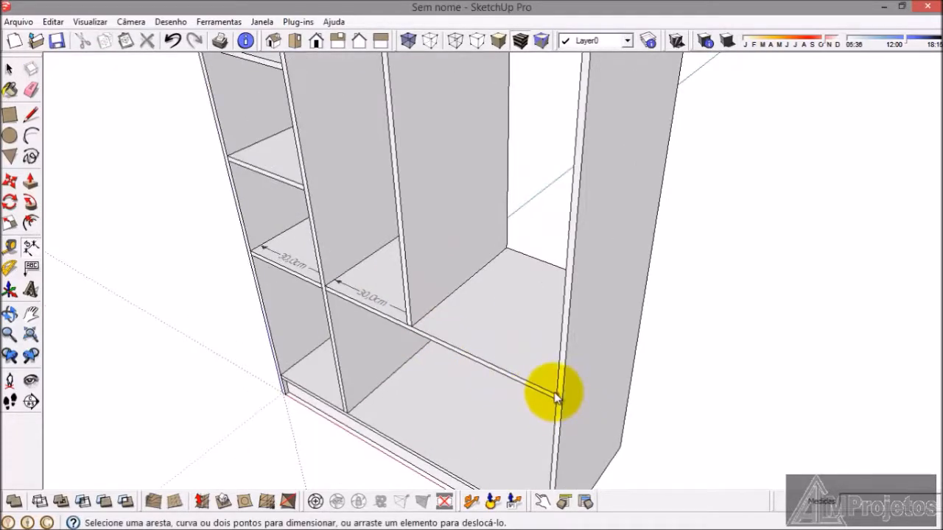
pyautogui.click(554, 396)
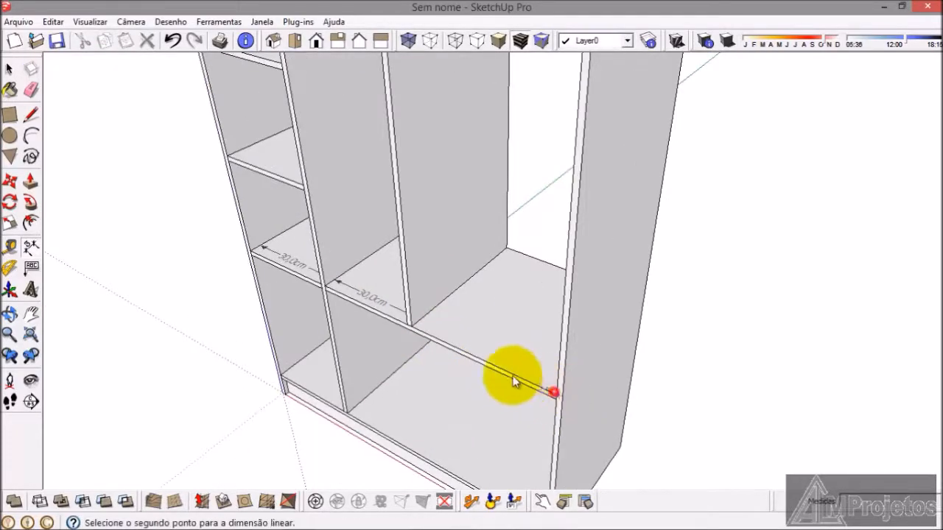
pyautogui.click(412, 327)
pyautogui.click(435, 322)
pyautogui.scroll(-2, 284, 251)
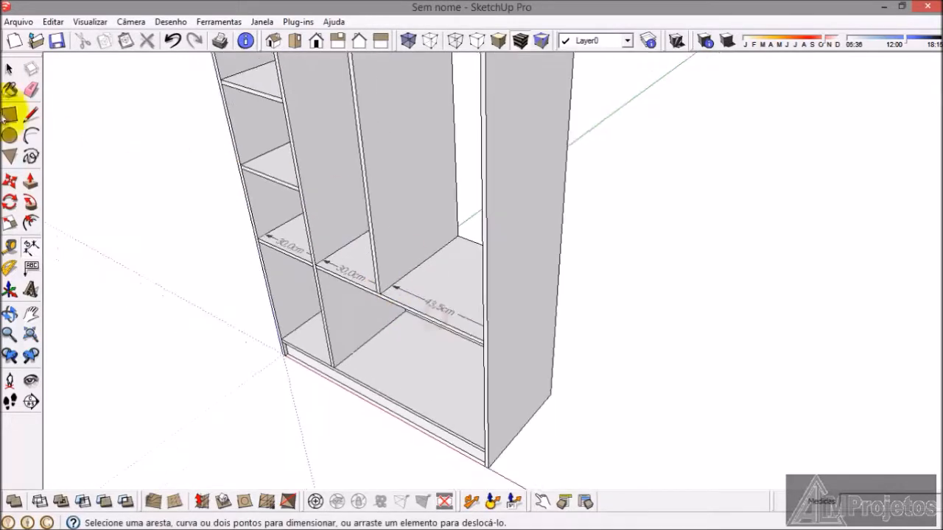
# Step: Move the second tall side panel 1.5 cm outward along the red axis, away from the shelf ends
pyautogui.click(9, 69)
pyautogui.scroll(3, 484, 312)
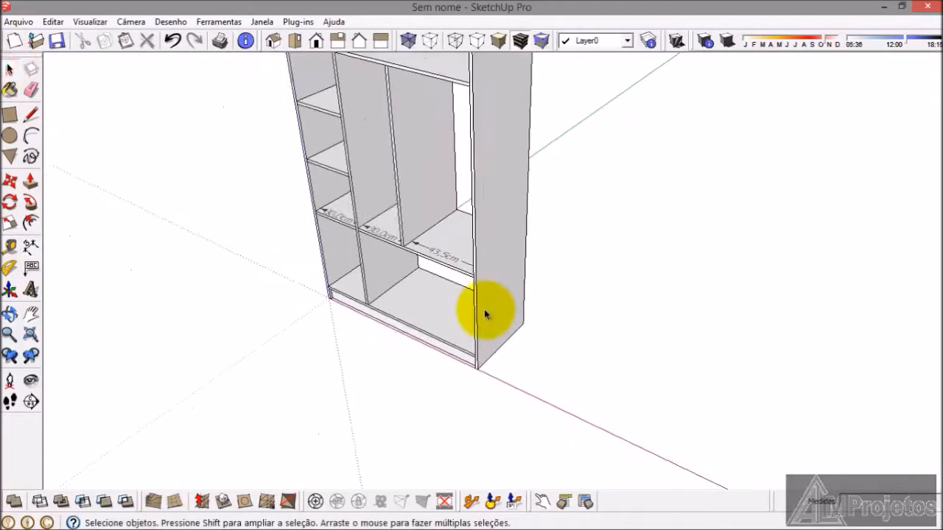
pyautogui.click(485, 319)
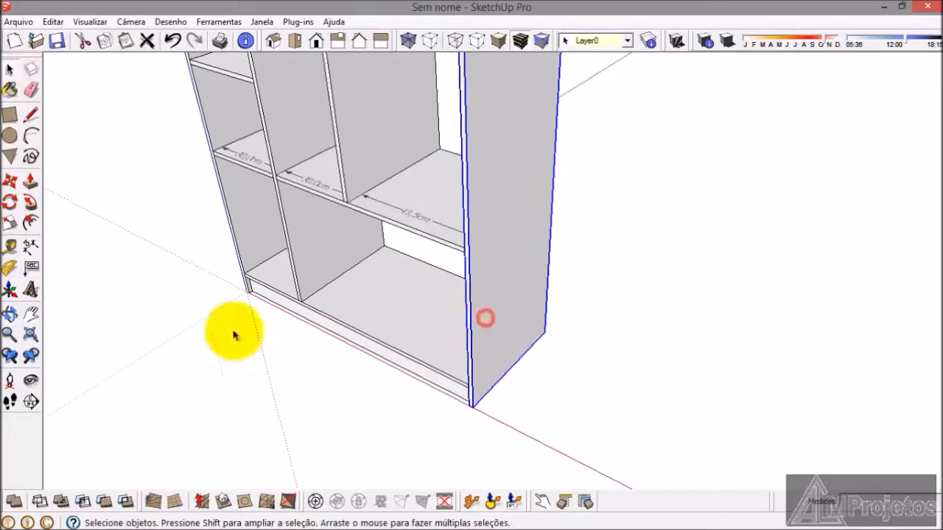
pyautogui.click(9, 182)
pyautogui.scroll(5, 467, 408)
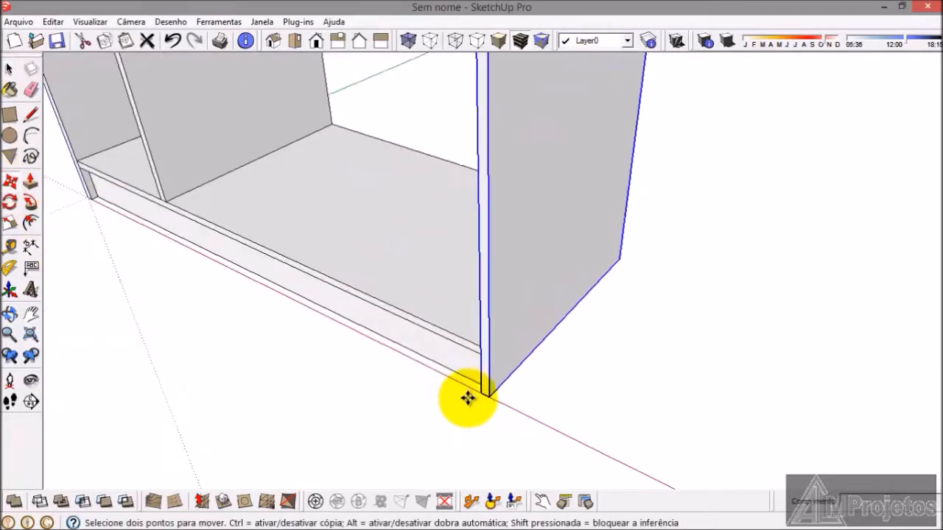
pyautogui.click(480, 340)
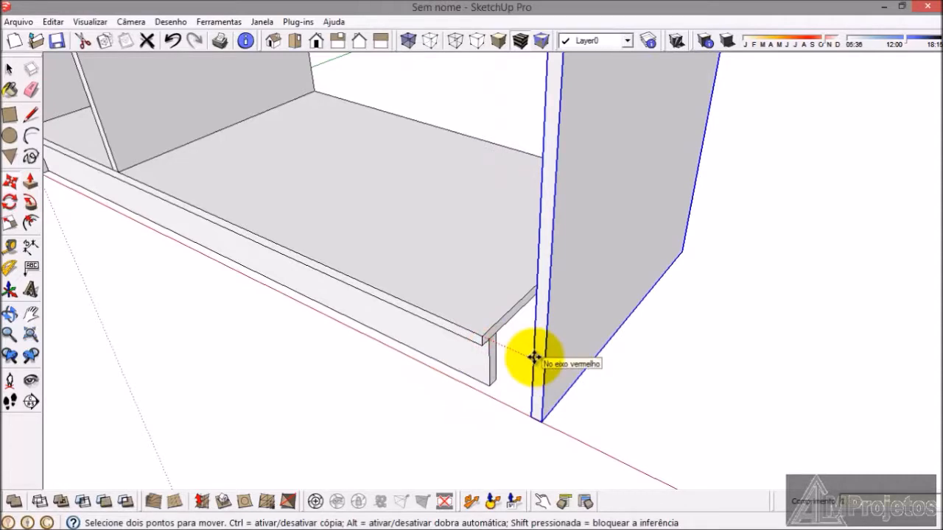
pyautogui.press('Return')
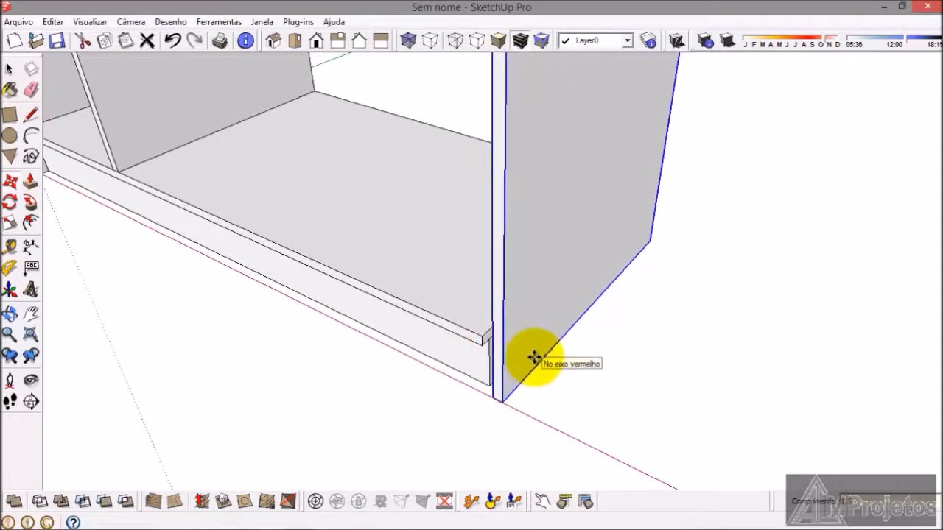
pyautogui.scroll(-5, 526, 456)
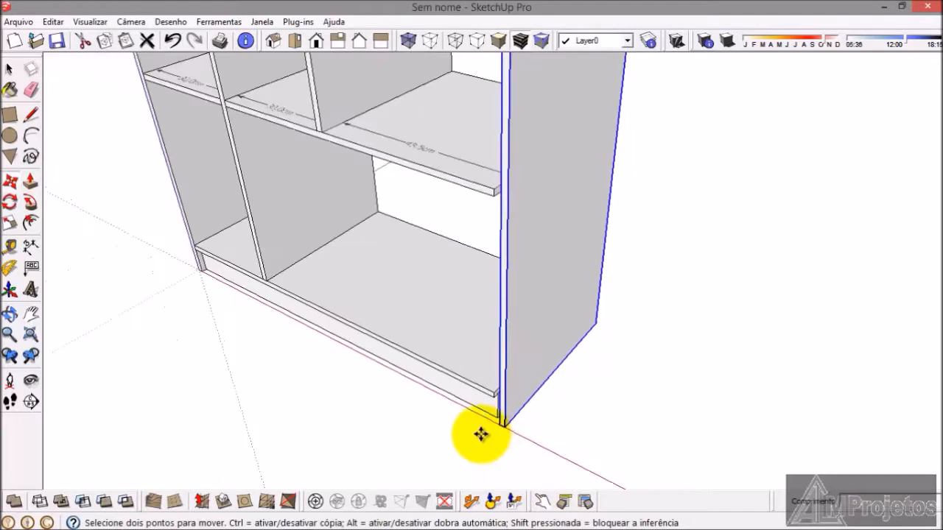
# Step: Extend the end of the middle shelf above the drawer space with Push/Pull until it meets the second tall side panel
pyautogui.click(9, 68)
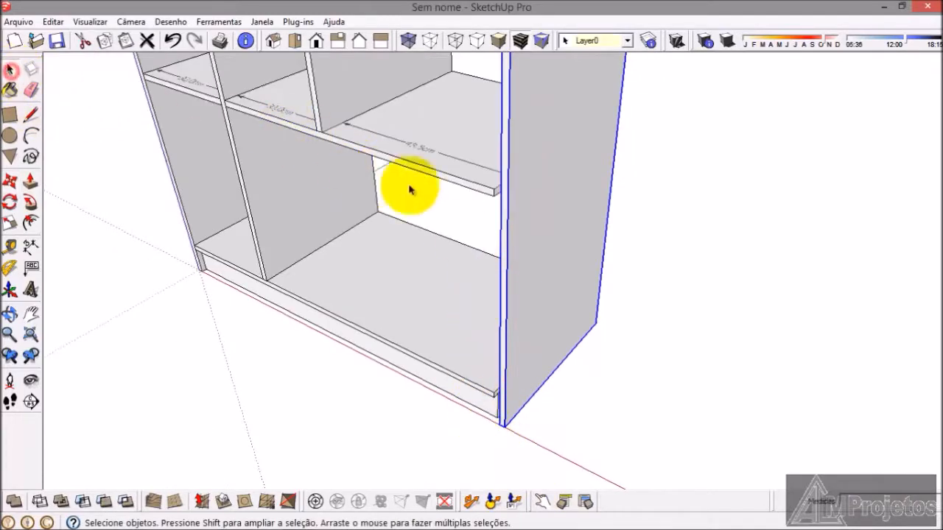
pyautogui.scroll(3, 521, 204)
pyautogui.scroll(2, 522, 204)
pyautogui.tripleClick(456, 179)
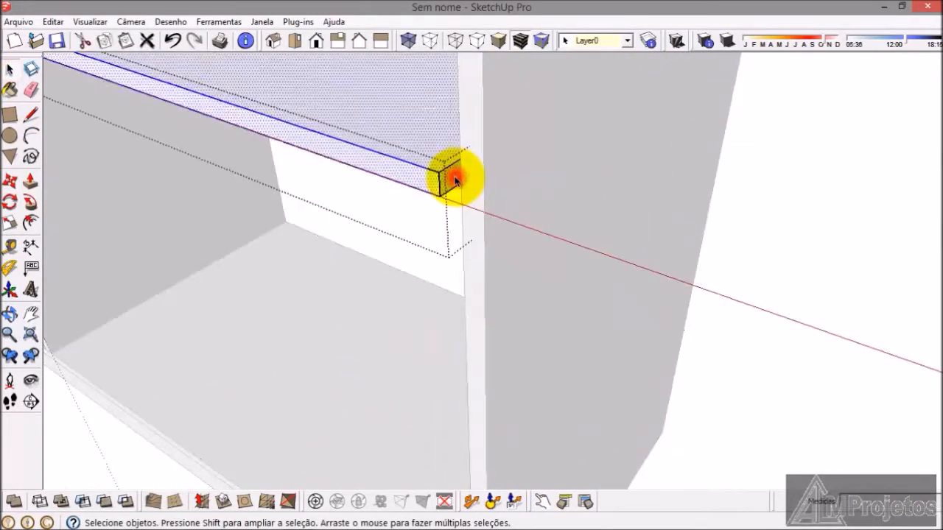
pyautogui.click(33, 181)
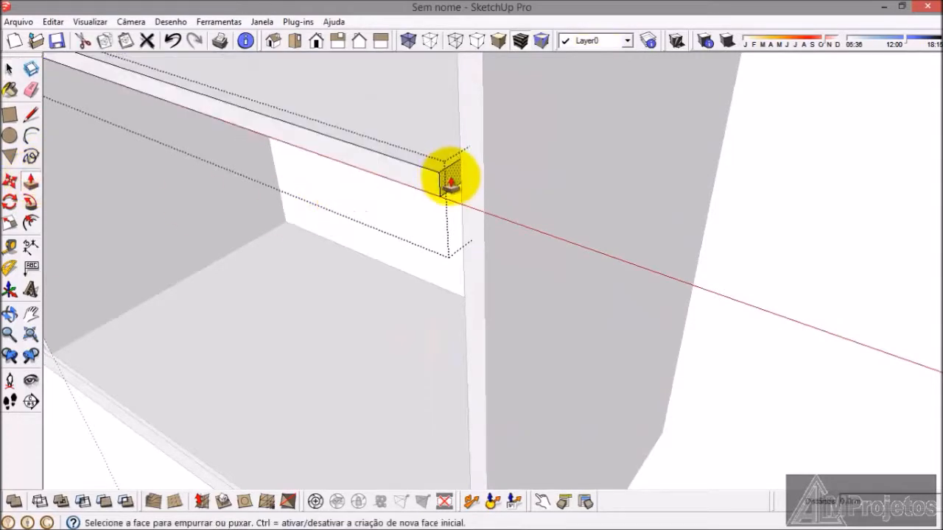
pyautogui.click(458, 291)
pyautogui.moveTo(459, 290); pyautogui.dragTo(142, 204, button='middle')
pyautogui.click(10, 69)
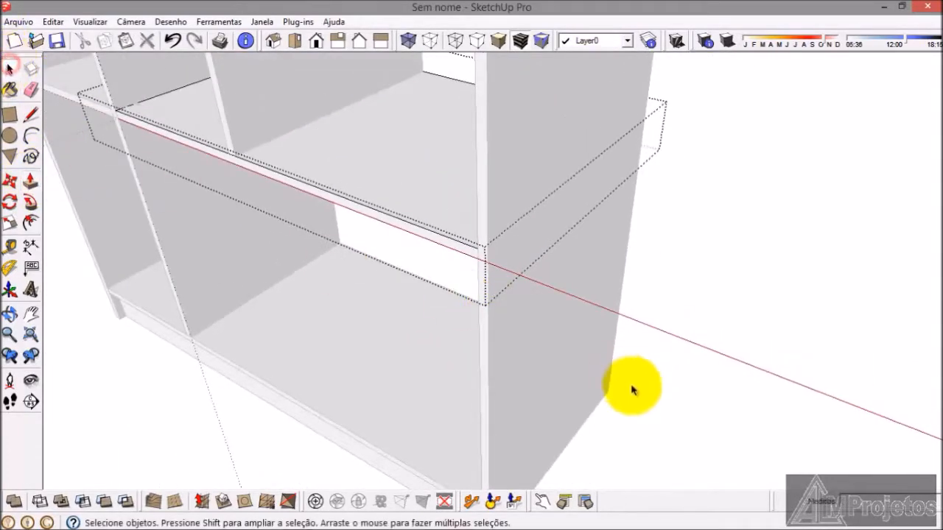
pyautogui.moveTo(642, 415); pyautogui.dragTo(540, 278, button='middle')
# Step: Push/Pull the bottom shelf's end face 1.5 cm outward to meet the second tall side panel
pyautogui.scroll(-2, 538, 275)
pyautogui.moveTo(421, 301); pyautogui.dragTo(427, 279, button='middle')
pyautogui.moveTo(427, 343)
pyautogui.mouseDown(button='middle')
pyautogui.moveTo(419, 295)
pyautogui.moveTo(429, 354)
pyautogui.mouseUp(button='middle')
pyautogui.scroll(4, 509, 448)
pyautogui.moveTo(509, 451); pyautogui.dragTo(510, 363, button='middle')
pyautogui.press('space')
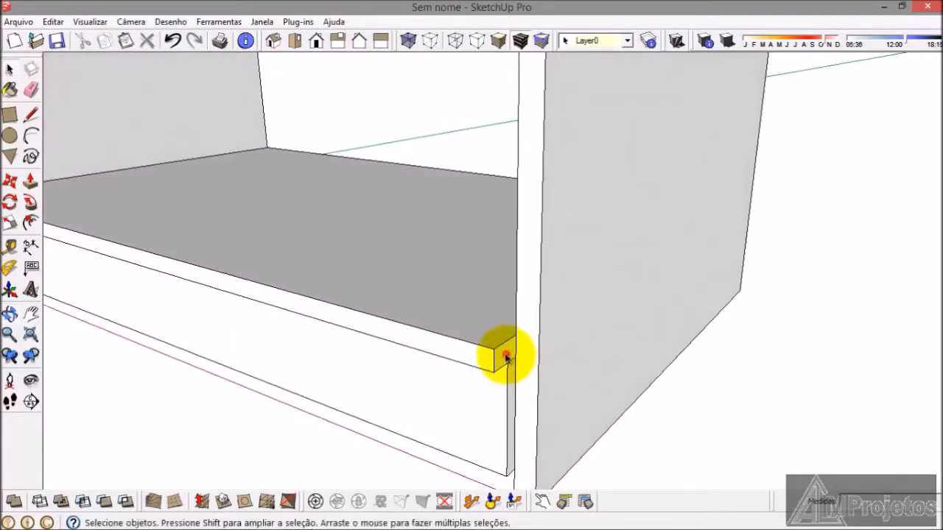
pyautogui.click(508, 361)
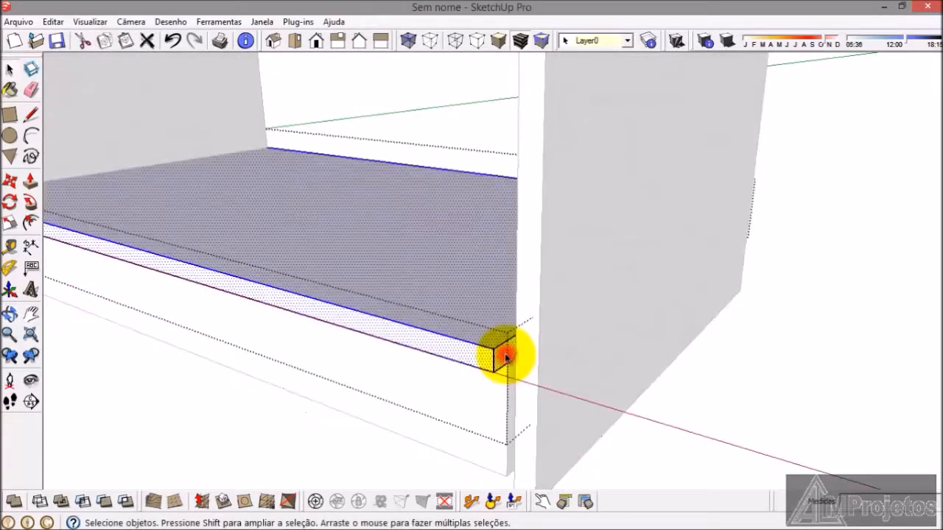
pyautogui.click(31, 182)
pyautogui.scroll(1, 508, 355)
pyautogui.moveTo(509, 347); pyautogui.dragTo(543, 246)
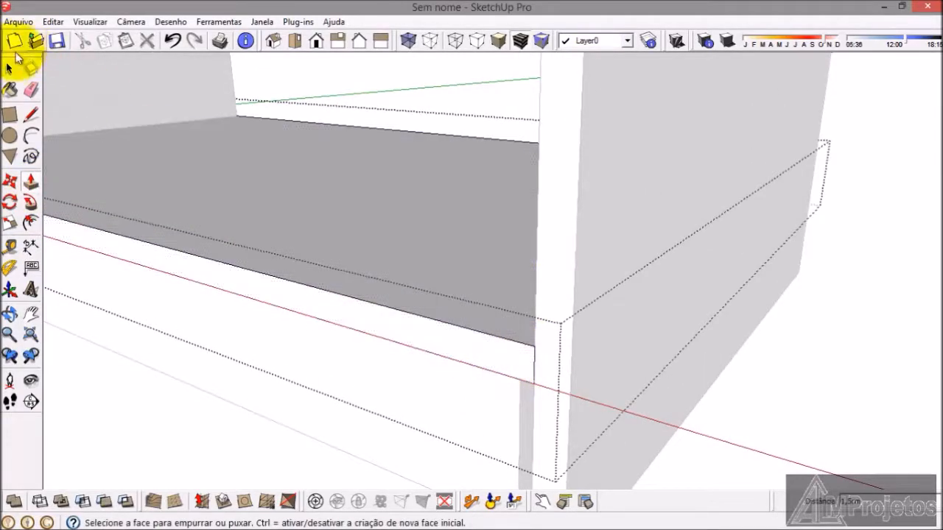
pyautogui.click(9, 71)
pyautogui.scroll(-2, 280, 217)
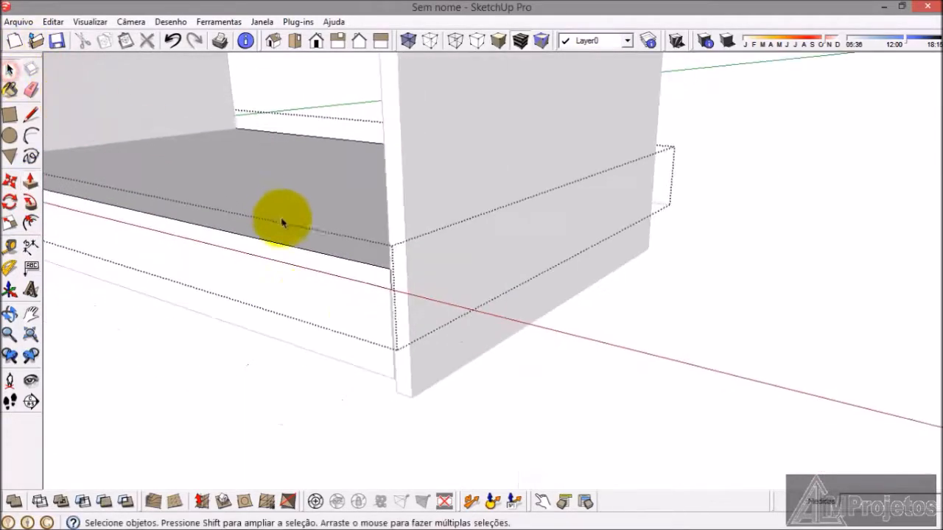
pyautogui.click(275, 403)
# Step: Extend the end of the front kickboard under the bottom shelf with Push/Pull to meet the second tall side panel
pyautogui.moveTo(322, 330); pyautogui.dragTo(362, 344, button='middle')
pyautogui.scroll(3, 373, 336)
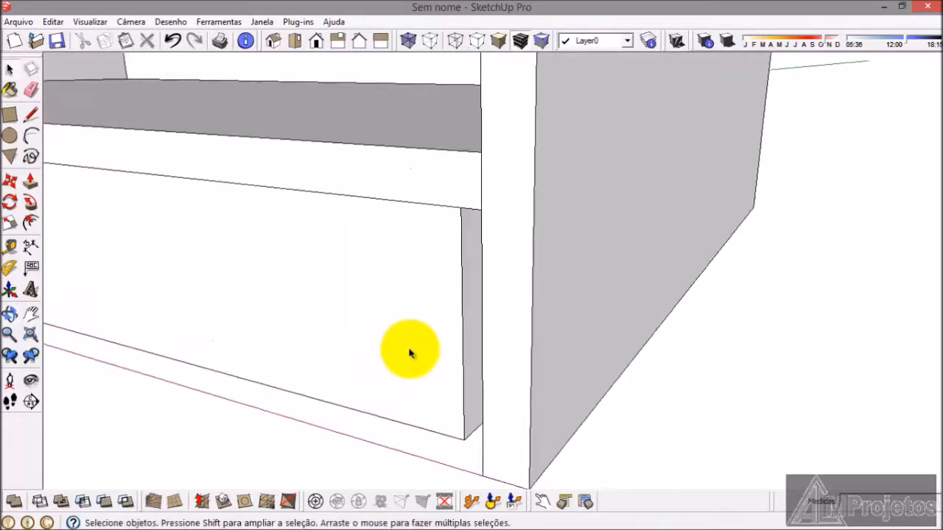
pyautogui.click(409, 351)
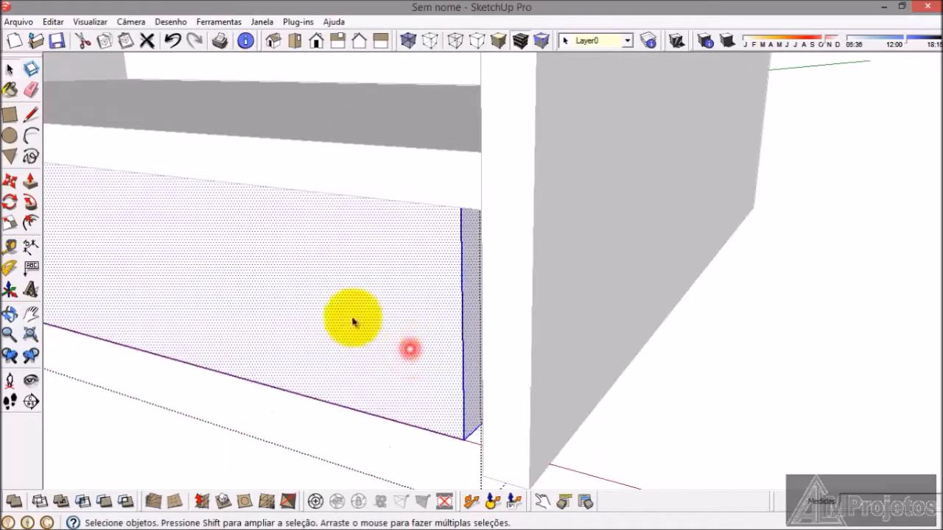
pyautogui.click(33, 182)
pyautogui.scroll(2, 465, 315)
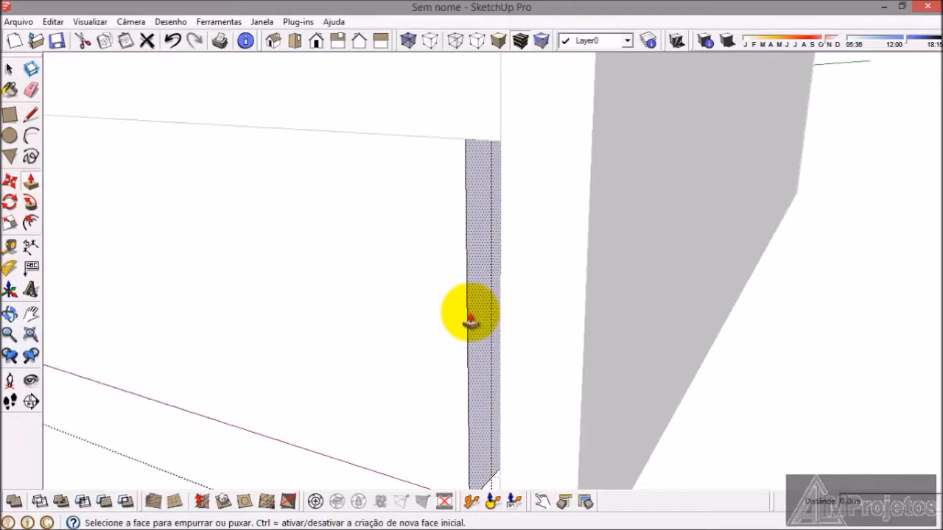
pyautogui.moveTo(470, 321); pyautogui.dragTo(503, 115)
pyautogui.click(8, 68)
pyautogui.click(768, 406)
# Step: Push/Pull the rear kickboard's end face 1.5 cm from the underside to meet the second tall side panel
pyautogui.scroll(-2, 489, 342)
pyautogui.moveTo(486, 342); pyautogui.dragTo(267, 336, button='middle')
pyautogui.scroll(-2, 267, 336)
pyautogui.moveTo(587, 316); pyautogui.dragTo(494, 358, button='middle')
pyautogui.scroll(3, 516, 98)
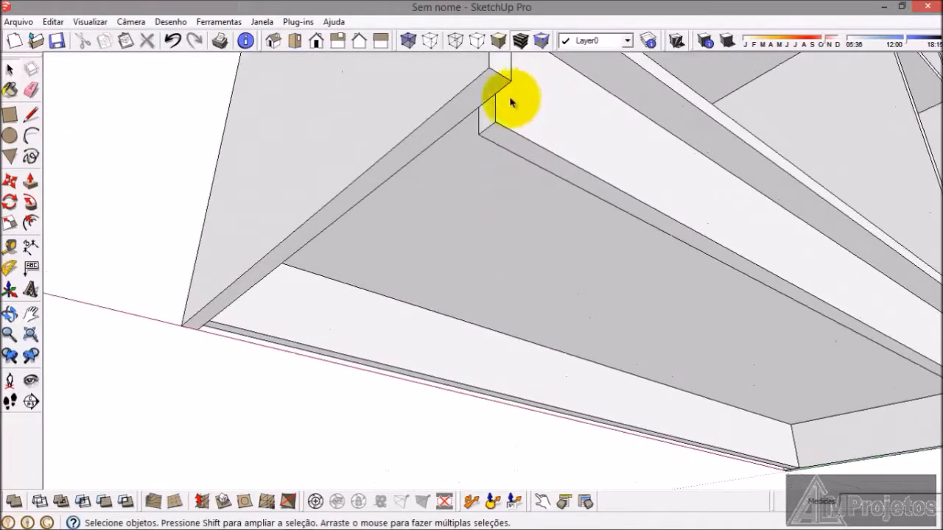
pyautogui.scroll(2, 515, 98)
pyautogui.doubleClick(479, 136)
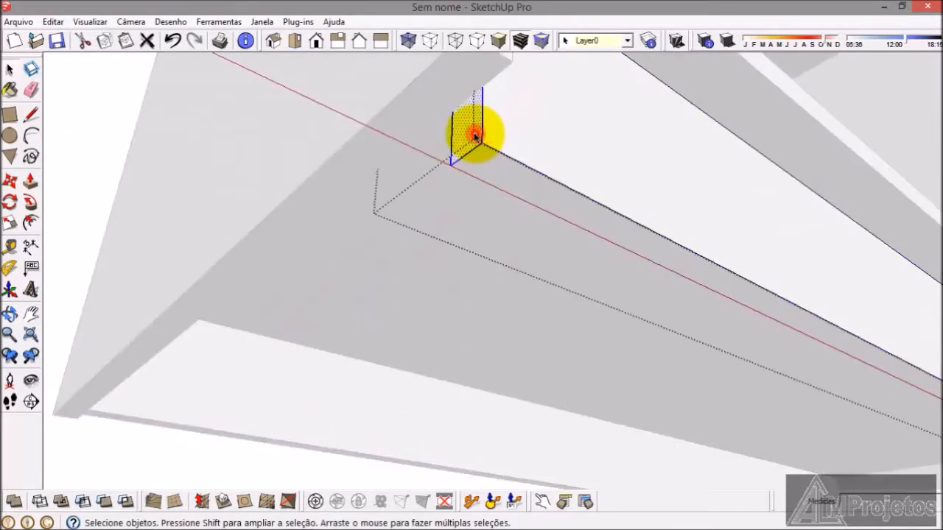
pyautogui.click(475, 135)
pyautogui.click(30, 181)
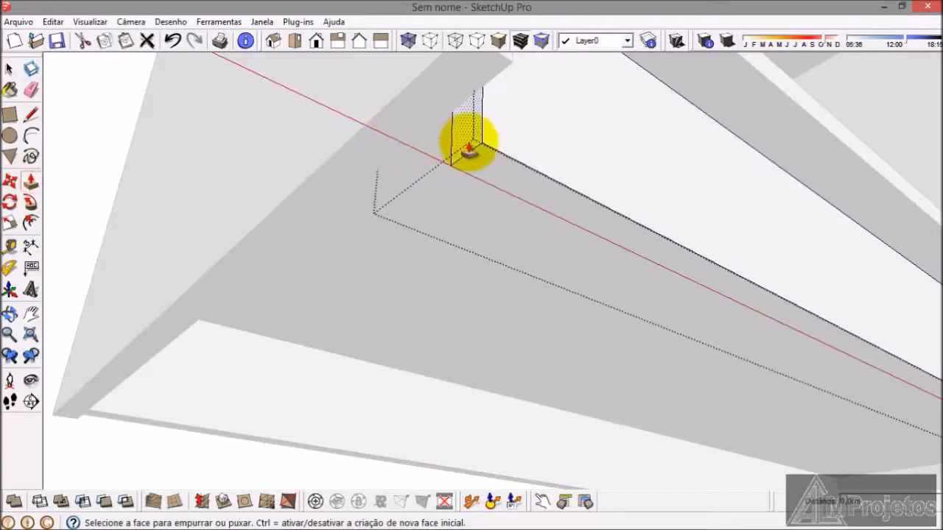
pyautogui.scroll(-2, 468, 140)
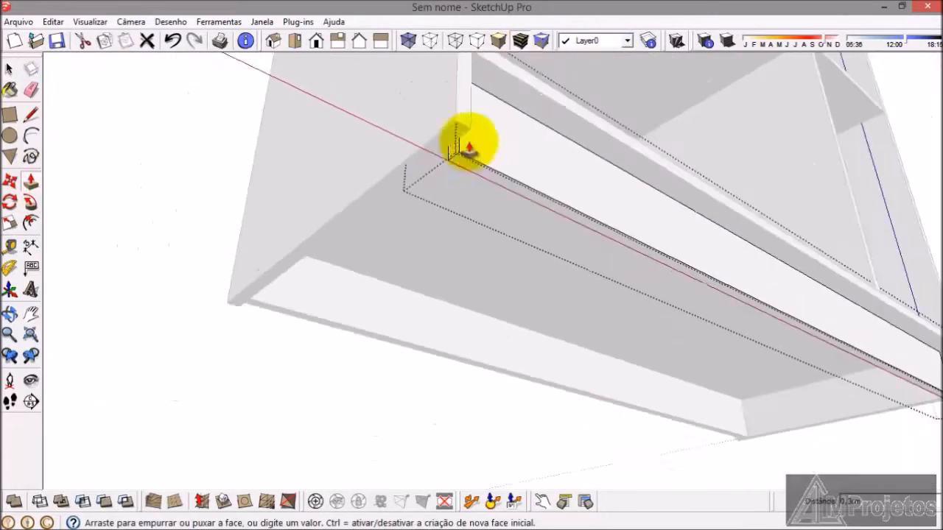
pyautogui.click(469, 96)
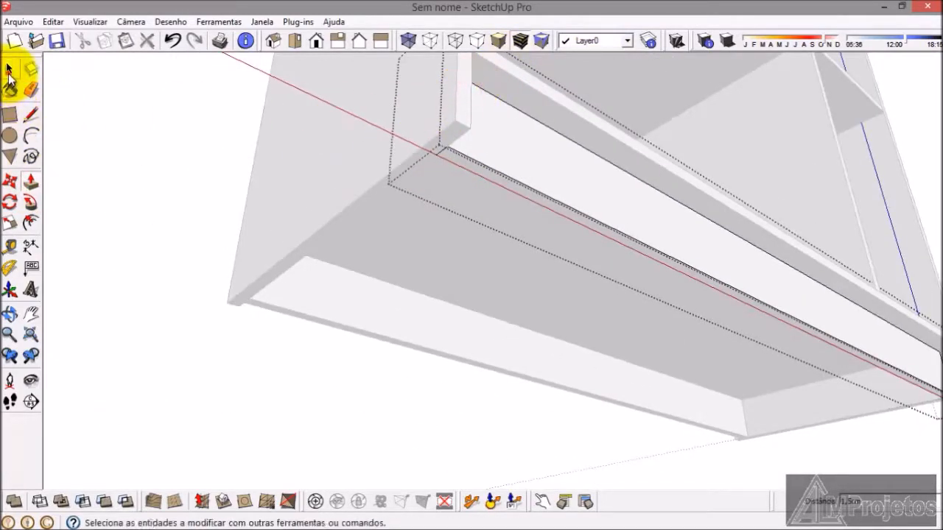
pyautogui.click(9, 71)
pyautogui.click(113, 219)
# Step: Push/Pull the short top shelf's end face 78 cm so it spans to the second tall side panel
pyautogui.scroll(-3, 265, 244)
pyautogui.moveTo(288, 249); pyautogui.dragTo(566, 291, button='middle')
pyautogui.scroll(4, 537, 154)
pyautogui.moveTo(537, 155); pyautogui.dragTo(466, 166, button='middle')
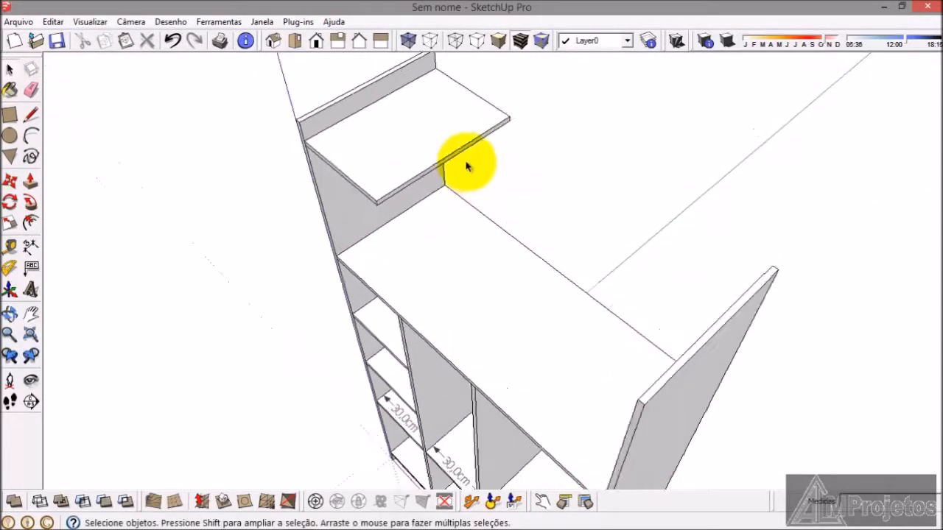
pyautogui.scroll(2, 466, 166)
pyautogui.doubleClick(415, 154)
pyautogui.click(415, 154)
pyautogui.click(30, 182)
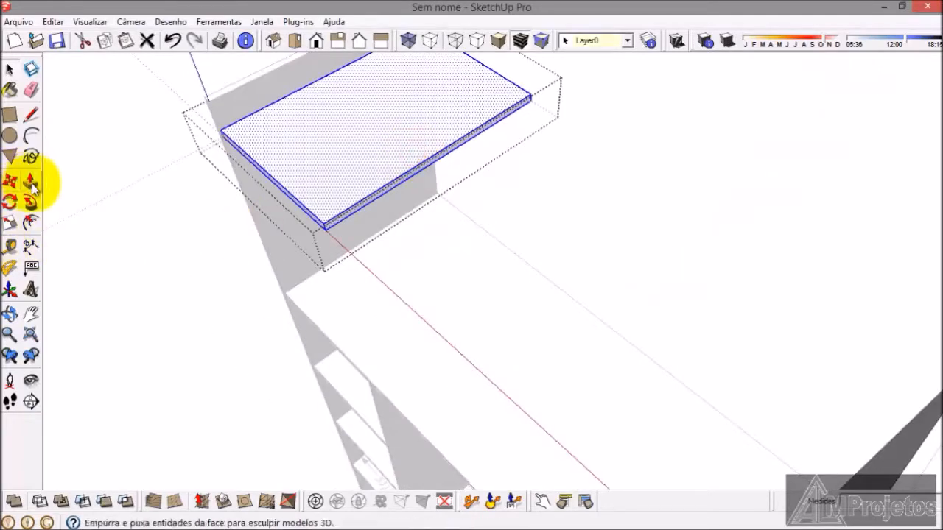
pyautogui.click(32, 186)
pyautogui.scroll(3, 347, 216)
pyautogui.click(347, 215)
pyautogui.scroll(-4, 463, 273)
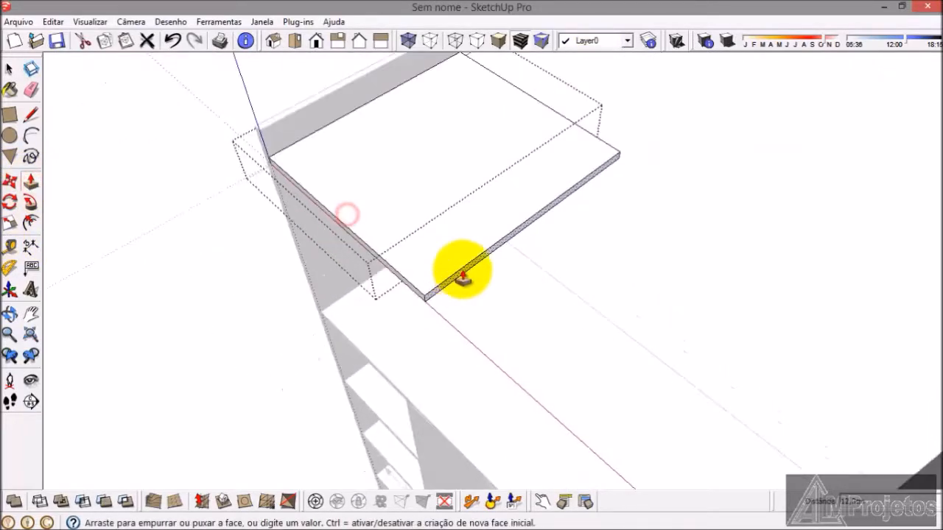
pyautogui.scroll(-3, 462, 272)
pyautogui.moveTo(467, 204); pyautogui.dragTo(629, 245, button='middle')
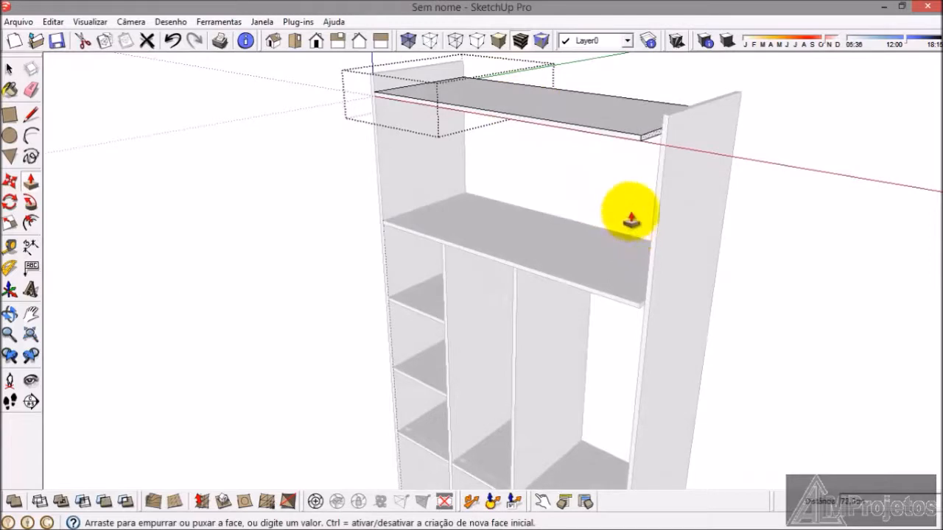
pyautogui.click(655, 198)
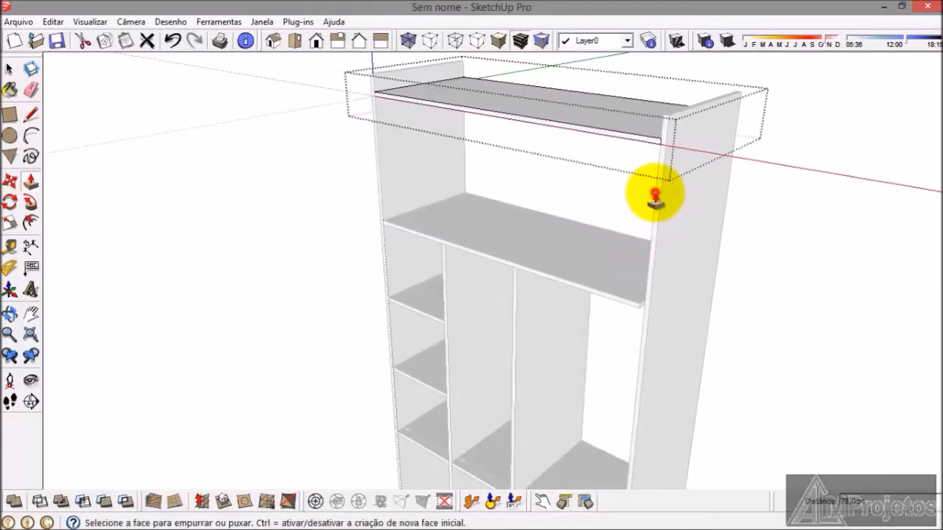
pyautogui.click(9, 70)
pyautogui.click(111, 174)
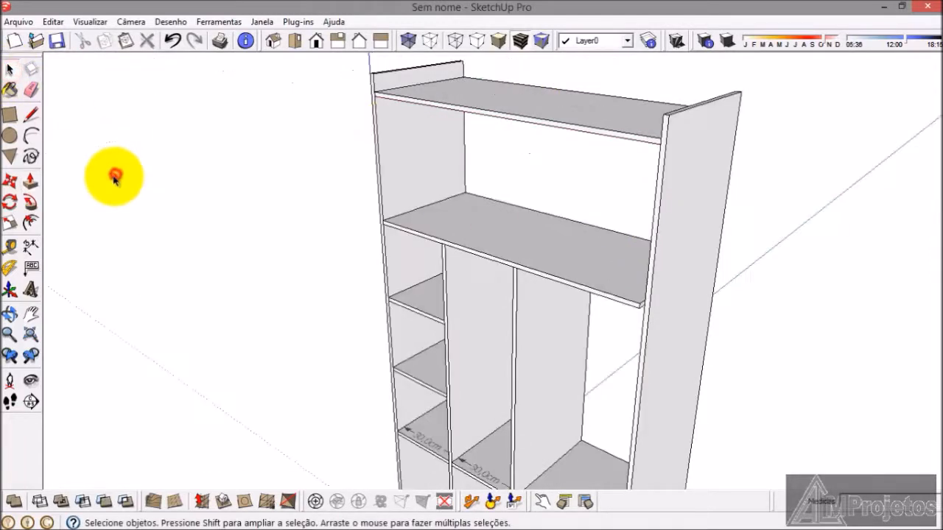
# Step: Extend the end of the full-width shelf below the top shelf with Push/Pull to meet the second tall side panel
pyautogui.moveTo(532, 122); pyautogui.dragTo(539, 260, button='middle')
pyautogui.scroll(-5, 538, 259)
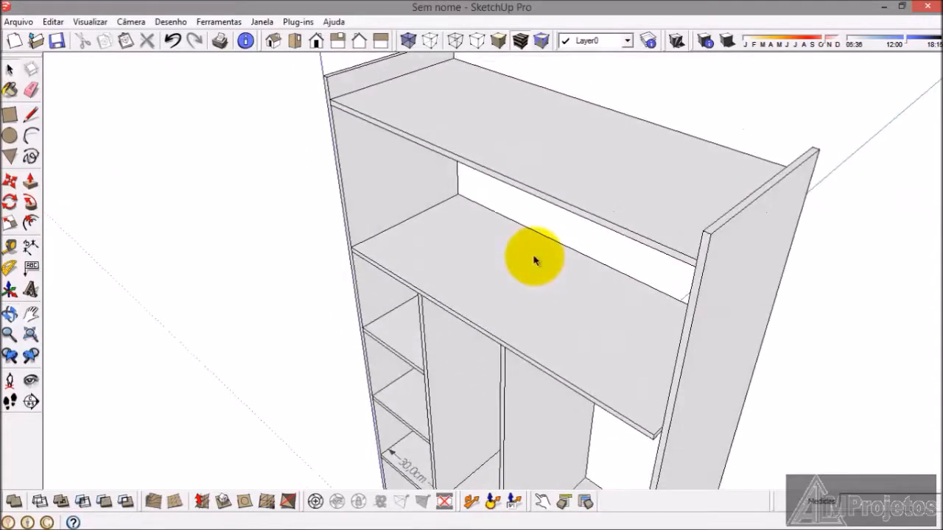
pyautogui.scroll(6, 547, 263)
pyautogui.moveTo(535, 300); pyautogui.dragTo(596, 154, button='middle')
pyautogui.scroll(5, 604, 147)
pyautogui.doubleClick(607, 149)
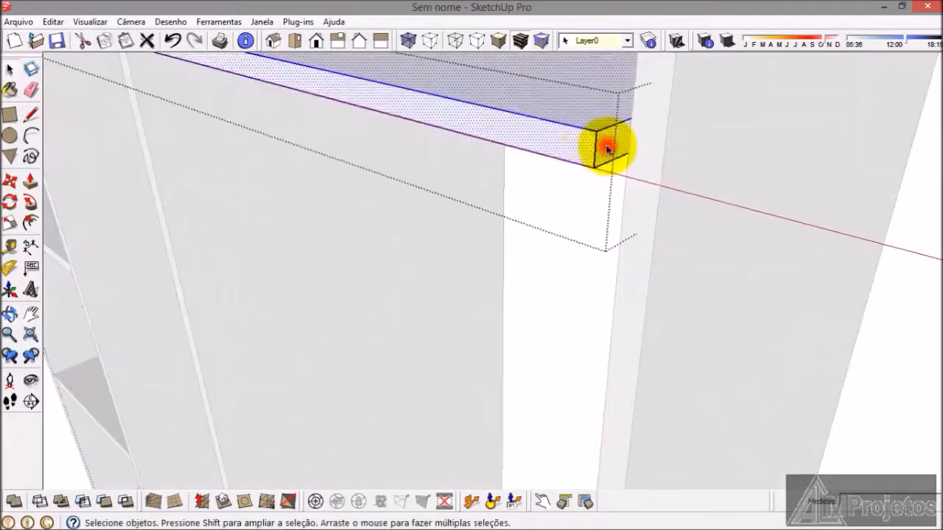
pyautogui.click(31, 180)
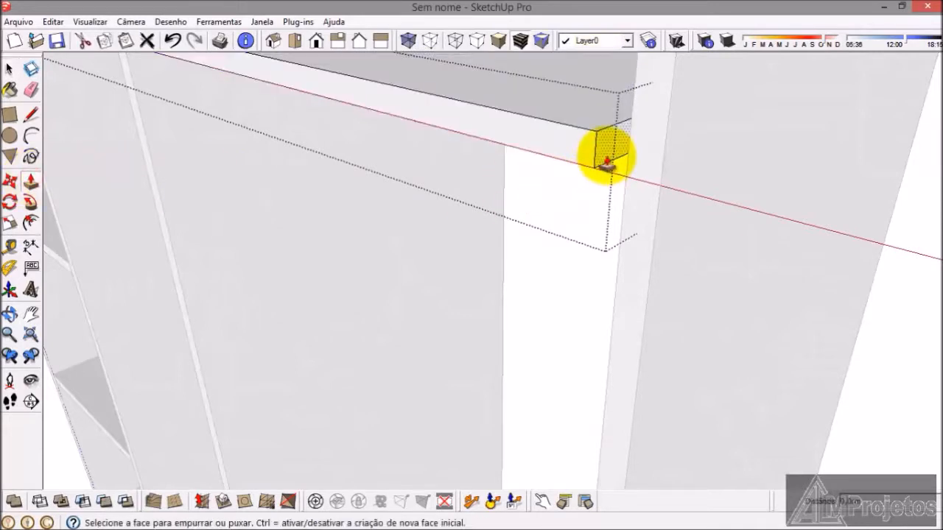
pyautogui.click(606, 153)
pyautogui.click(615, 310)
pyautogui.click(10, 74)
pyautogui.scroll(-3, 141, 163)
pyautogui.click(714, 298)
# Step: Dimension the height of the top compartment between the top shelf and the full-width shelf, placing the dimension inside beside the first tall side panel
pyautogui.scroll(-1, 714, 297)
pyautogui.scroll(-4, 589, 313)
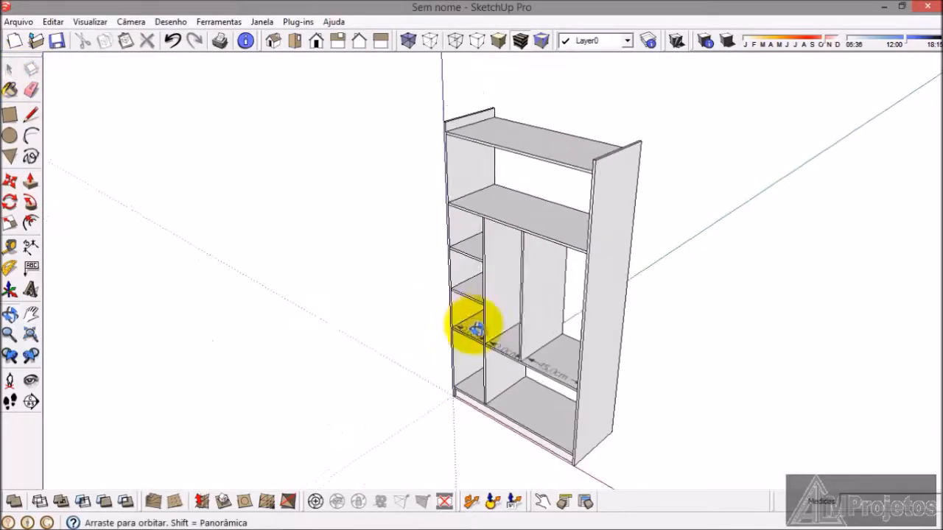
pyautogui.moveTo(472, 327); pyautogui.dragTo(498, 326, button='middle')
pyautogui.scroll(3, 498, 353)
pyautogui.moveTo(496, 385); pyautogui.dragTo(494, 464, button='middle')
pyautogui.moveTo(464, 358); pyautogui.dragTo(442, 290, button='middle')
pyautogui.scroll(-2, 386, 292)
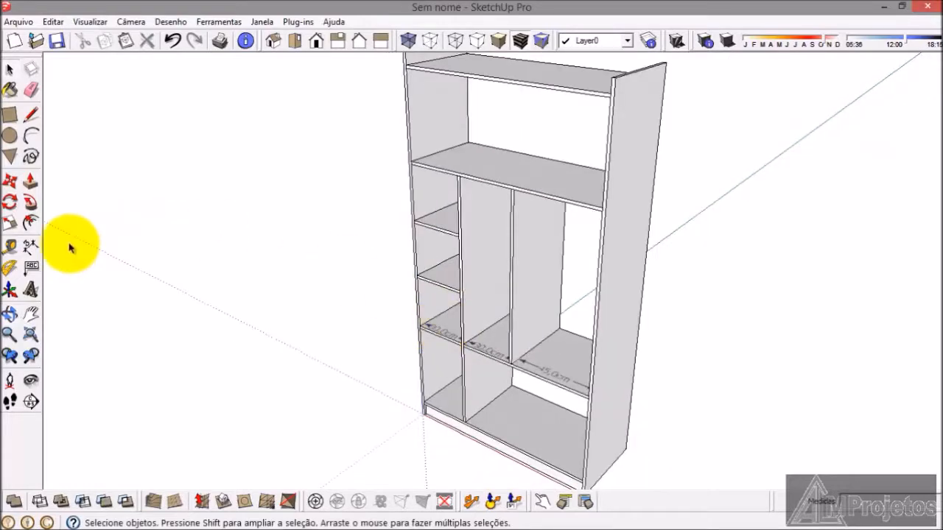
pyautogui.click(33, 247)
pyautogui.scroll(3, 416, 112)
pyautogui.scroll(-2, 406, 274)
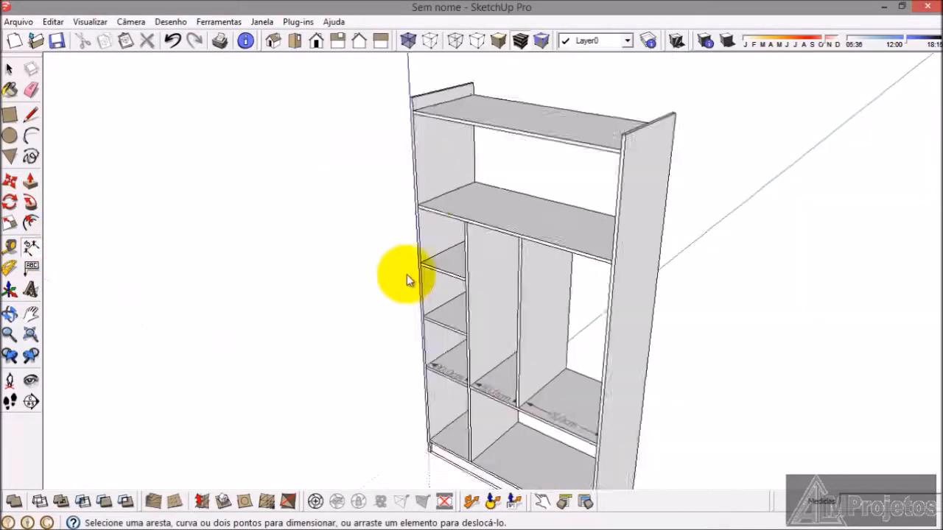
pyautogui.scroll(3, 427, 118)
pyautogui.scroll(2, 426, 111)
pyautogui.click(404, 88)
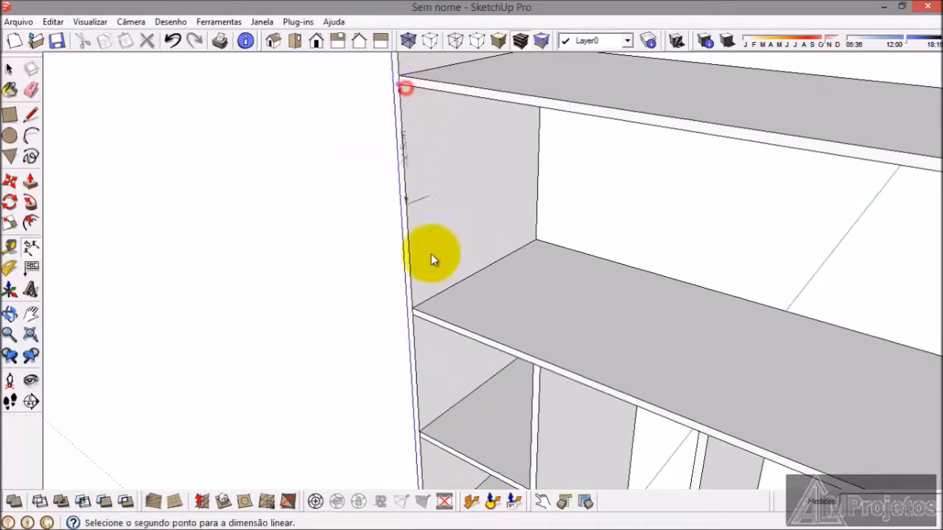
pyautogui.click(429, 292)
# Step: Dimension the height of the small compartment directly below the full-width shelf, placing the dimension inside beside the first tall side panel
pyautogui.scroll(-3, 427, 304)
pyautogui.scroll(2, 424, 398)
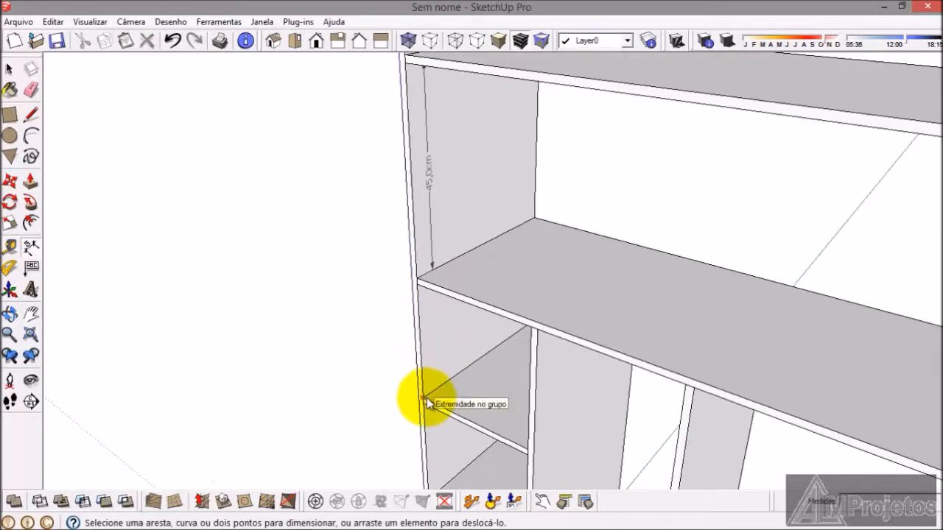
pyautogui.click(420, 290)
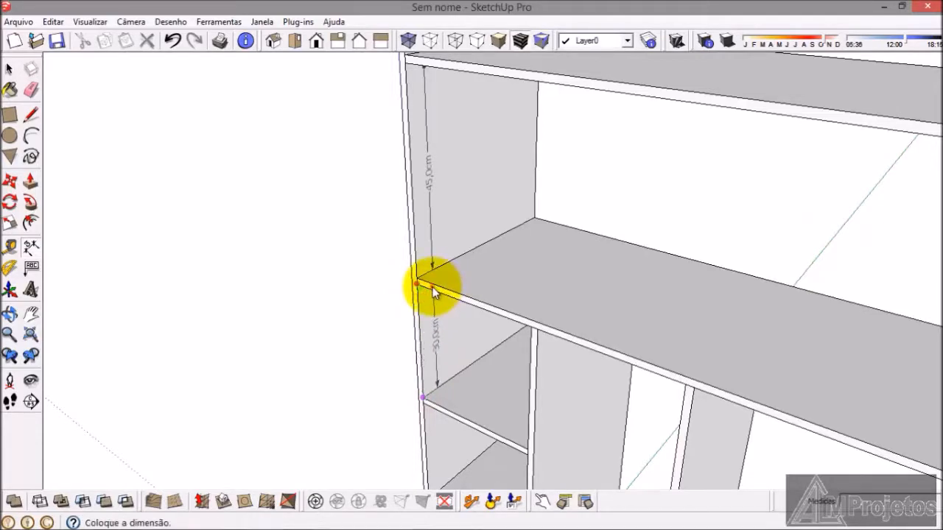
pyautogui.click(432, 286)
# Step: Dimension the height of the second small compartment below the full-width shelf, in line with the dimensions above it
pyautogui.scroll(-3, 444, 220)
pyautogui.scroll(4, 448, 338)
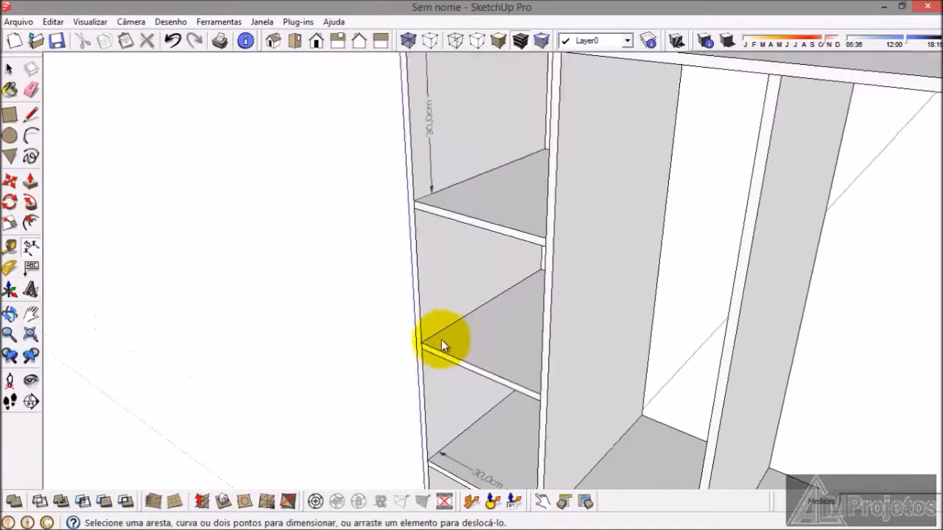
pyautogui.click(426, 341)
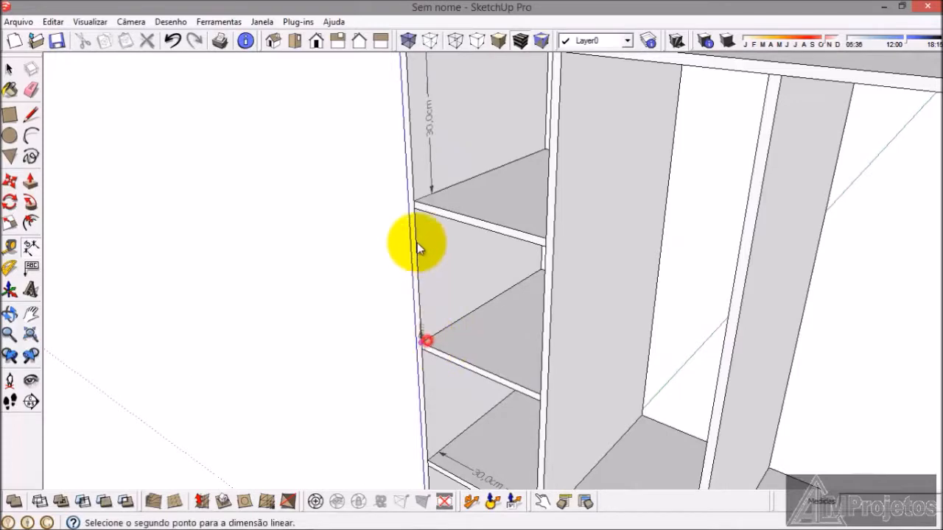
pyautogui.click(434, 208)
# Step: Dimension the height of the third small compartment in the shelved column and reposition the dimension inside the compartment
pyautogui.scroll(-3, 441, 193)
pyautogui.scroll(4, 435, 272)
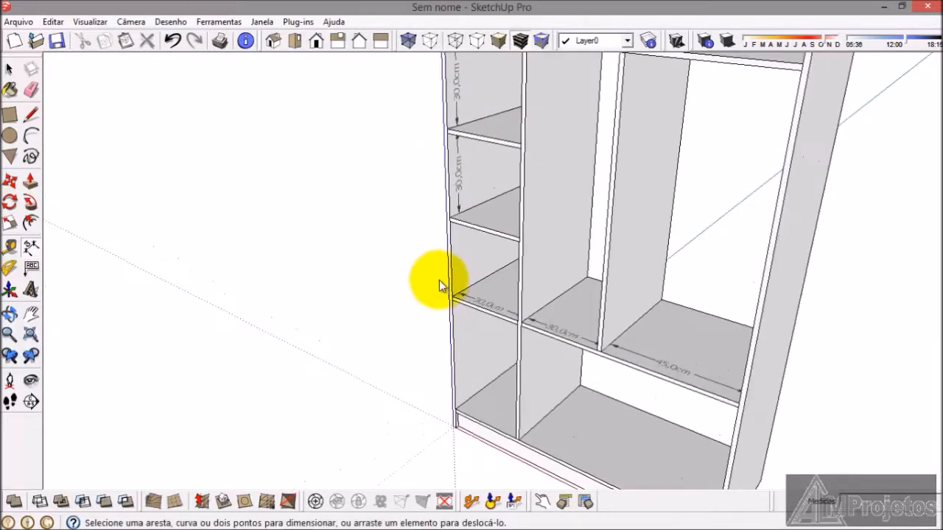
pyautogui.scroll(2, 459, 298)
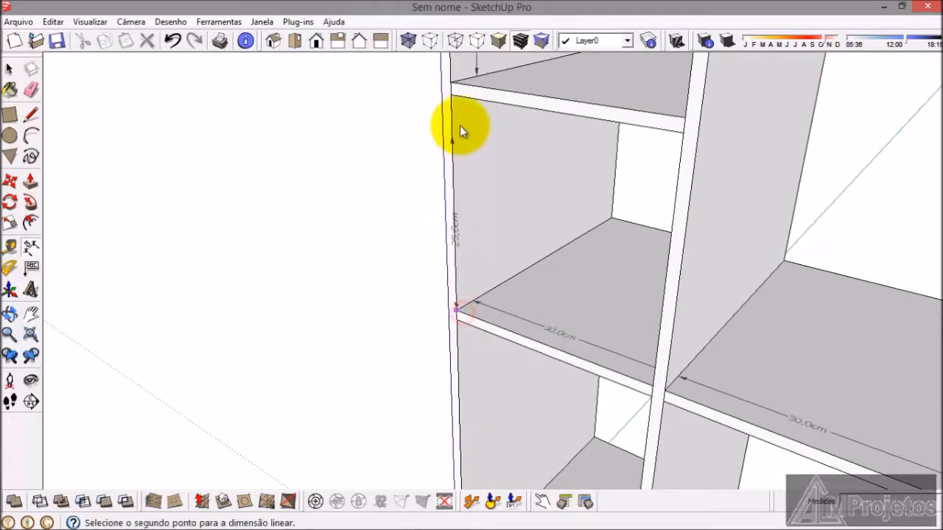
pyautogui.click(452, 98)
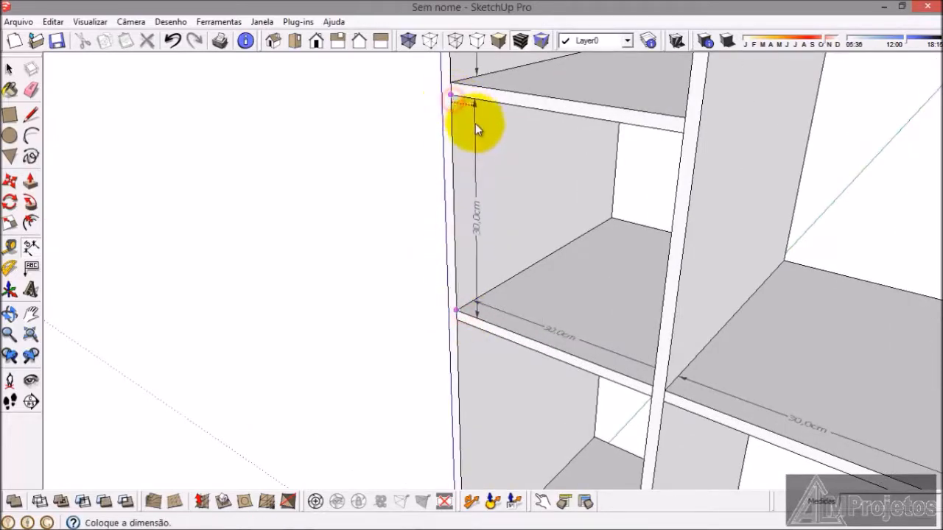
pyautogui.moveTo(444, 167); pyautogui.dragTo(435, 270, button='middle')
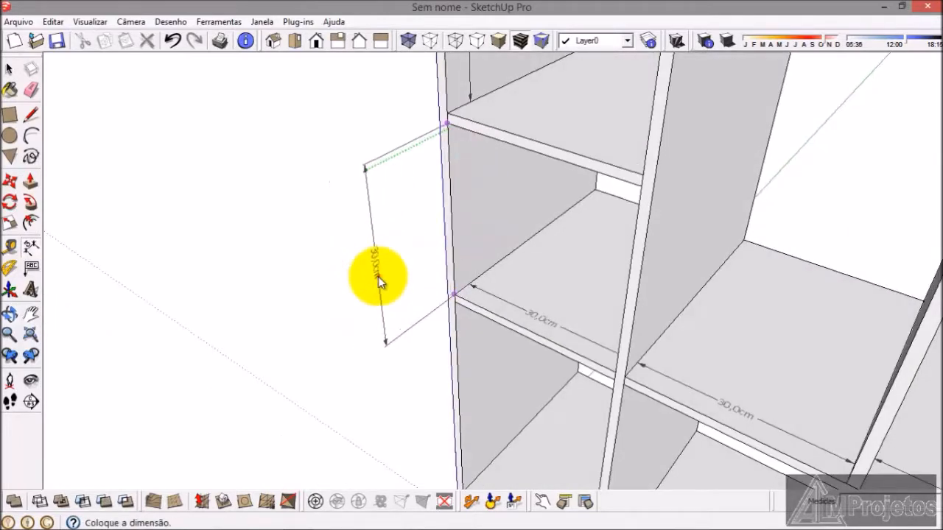
pyautogui.click(378, 277)
pyautogui.click(376, 294)
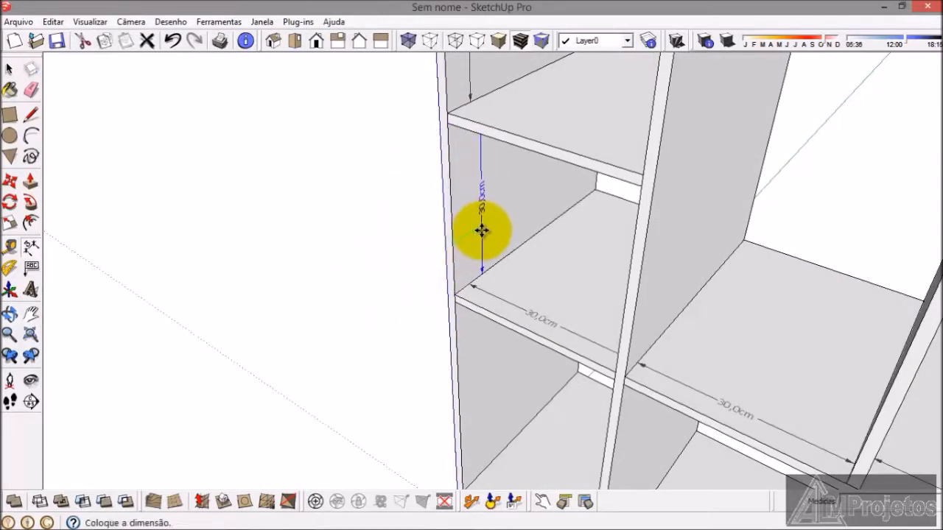
pyautogui.click(472, 257)
# Step: Dimension the height of the bottom compartment in the shelved column and move the dimension inside the compartment
pyautogui.scroll(-4, 472, 304)
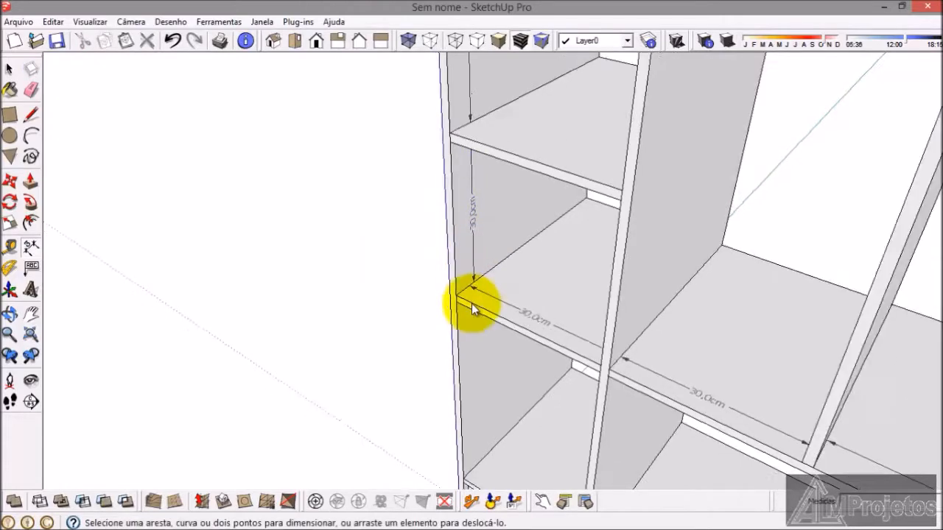
pyautogui.scroll(3, 470, 394)
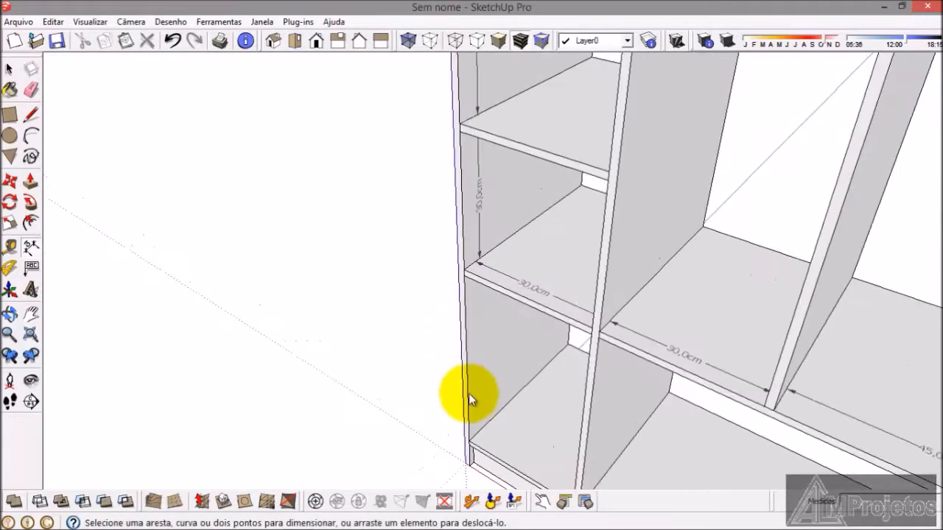
pyautogui.scroll(2, 469, 444)
pyautogui.click(468, 440)
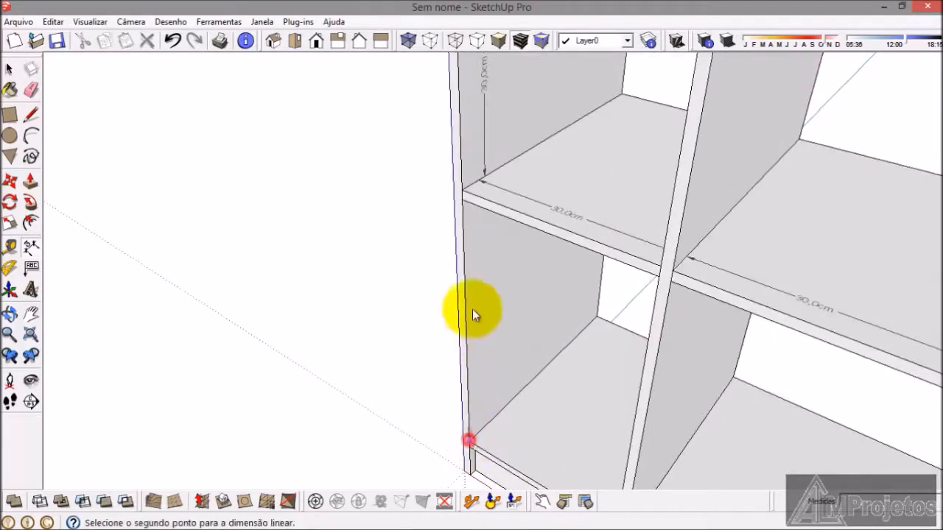
pyautogui.click(466, 202)
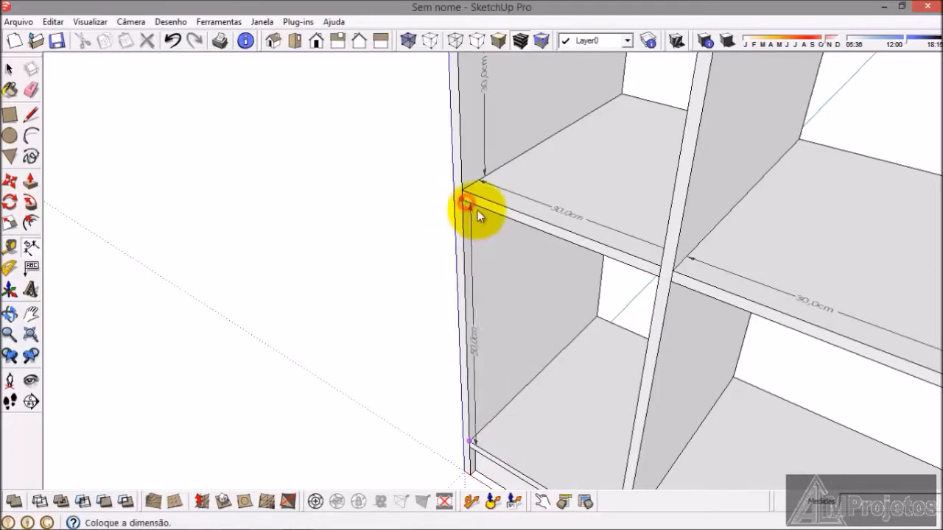
pyautogui.click(416, 239)
pyautogui.click(420, 295)
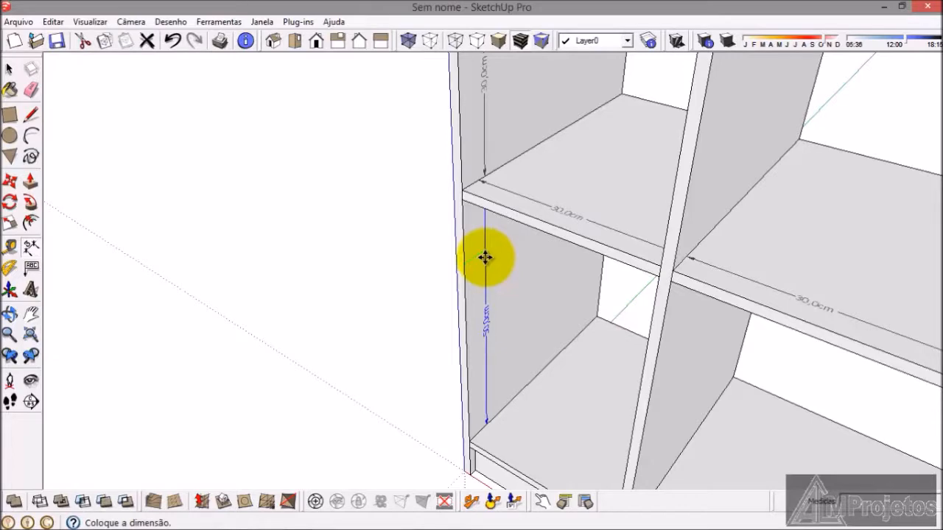
pyautogui.click(485, 257)
# Step: Review the dimensioned wardrobe as a whole and switch to armario.png in Windows Photo Viewer to check the compartment heights
pyautogui.moveTo(381, 297); pyautogui.dragTo(366, 230, button='middle')
pyautogui.scroll(-4, 335, 293)
pyautogui.moveTo(336, 295); pyautogui.dragTo(352, 199, button='middle')
pyautogui.scroll(-2, 356, 337)
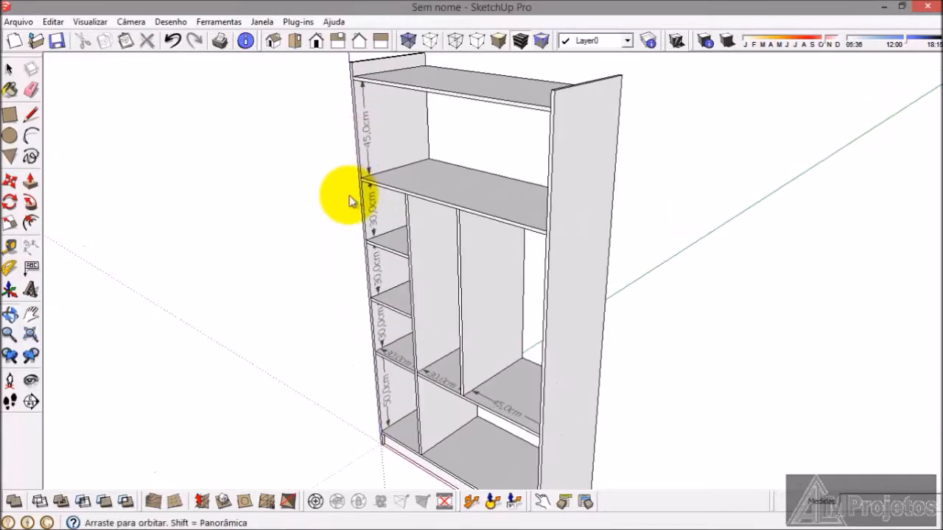
pyautogui.moveTo(331, 261); pyautogui.dragTo(334, 287, button='middle')
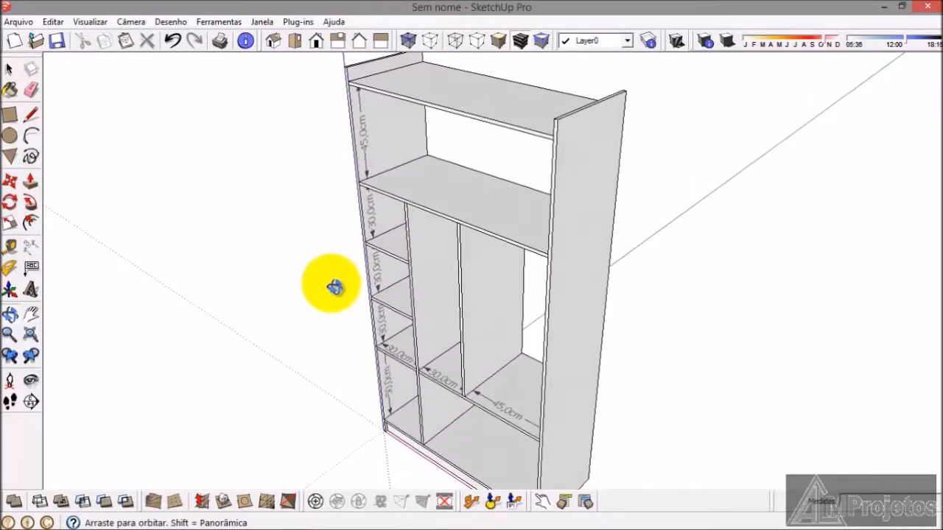
pyautogui.click(31, 336)
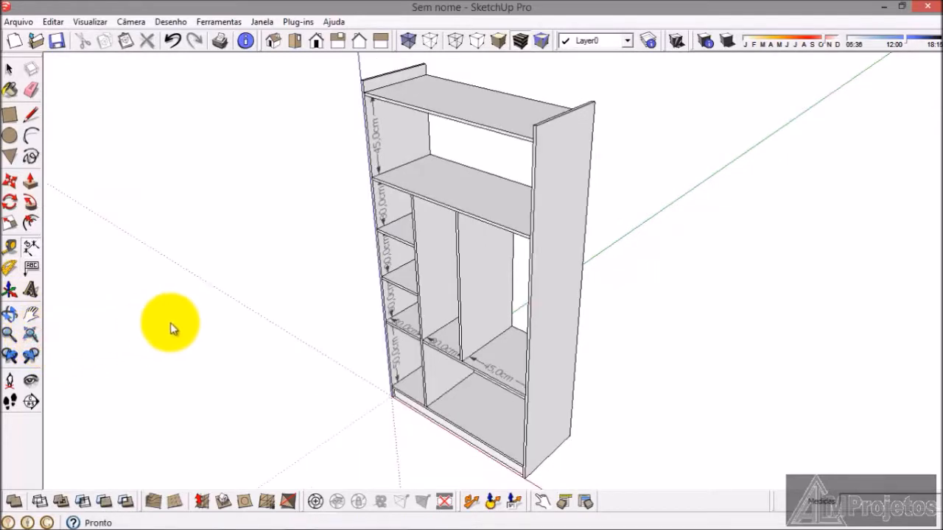
pyautogui.moveTo(377, 524)
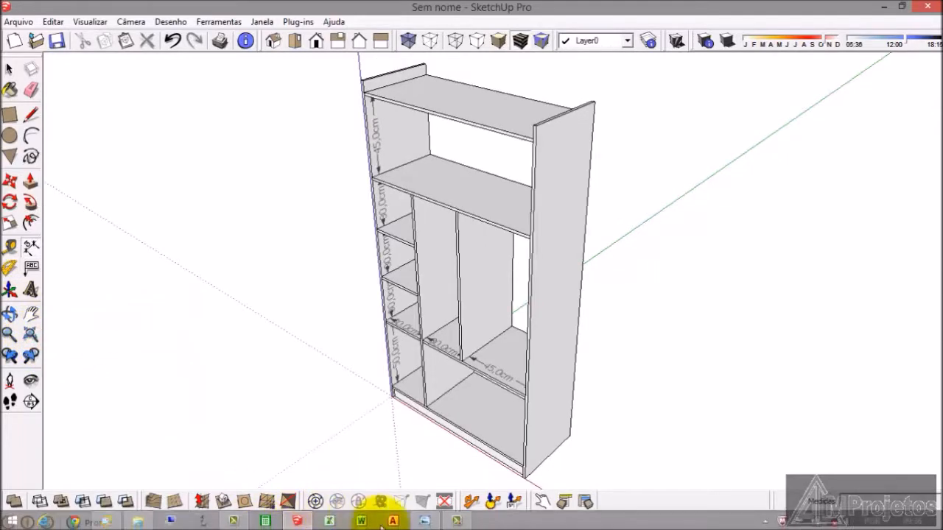
pyautogui.click(424, 521)
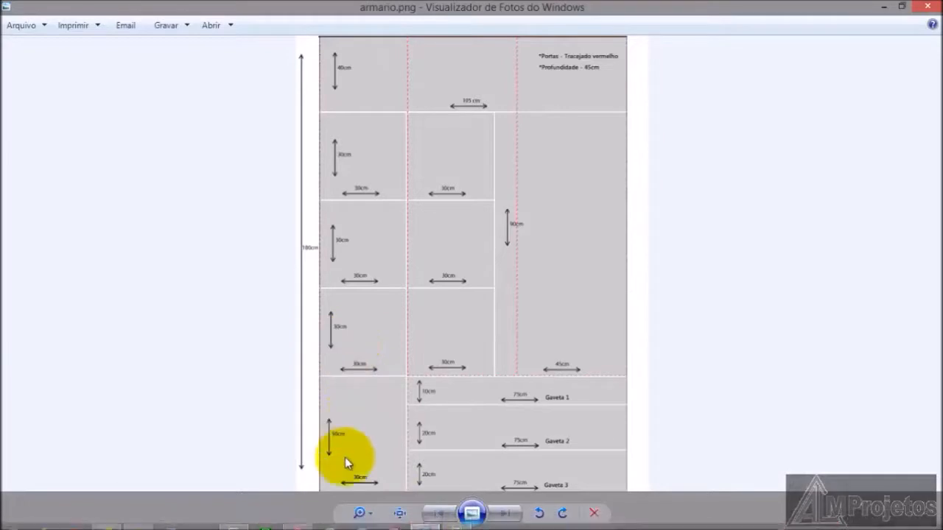
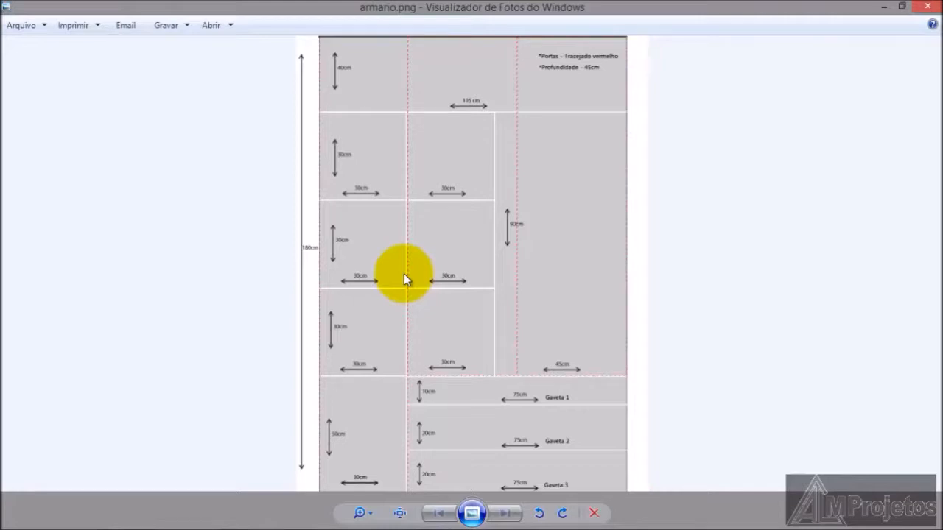
# Step: Switch from armario.png back to the wardrobe model in SketchUp, focusing on its top shelf
pyautogui.moveTo(293, 523)
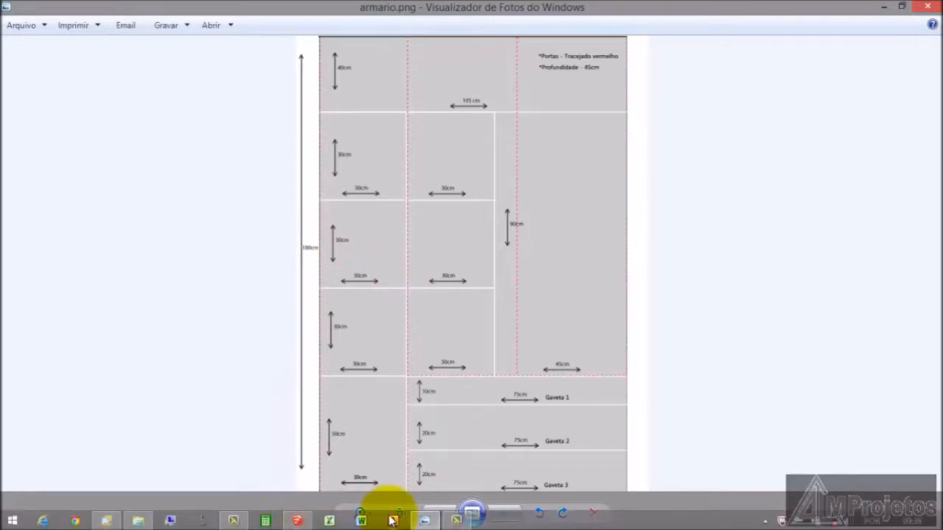
pyautogui.click(294, 522)
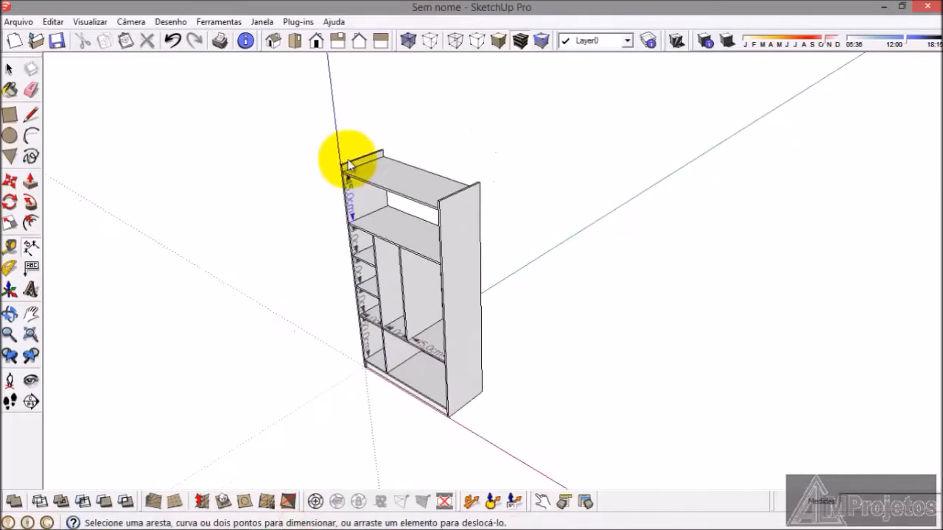
pyautogui.scroll(5, 347, 184)
pyautogui.click(9, 70)
pyautogui.scroll(3, 371, 179)
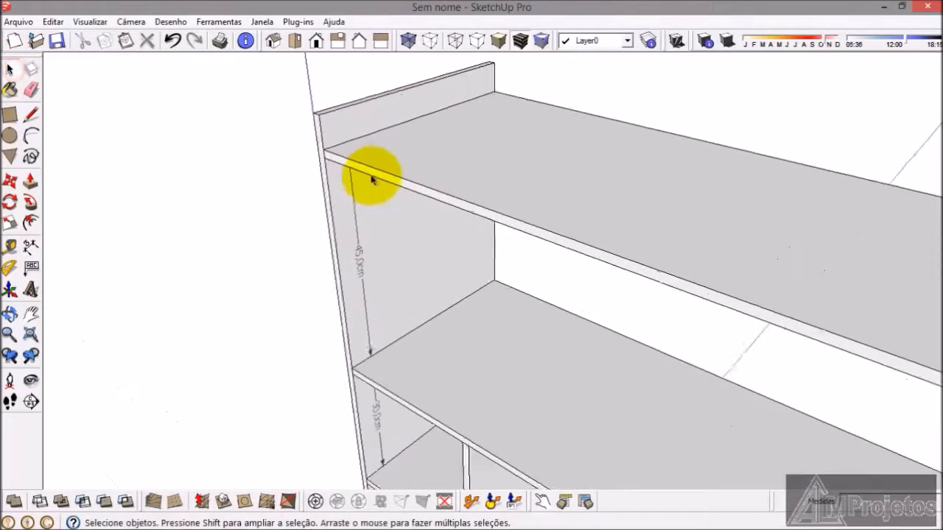
pyautogui.click(378, 173)
pyautogui.click(28, 187)
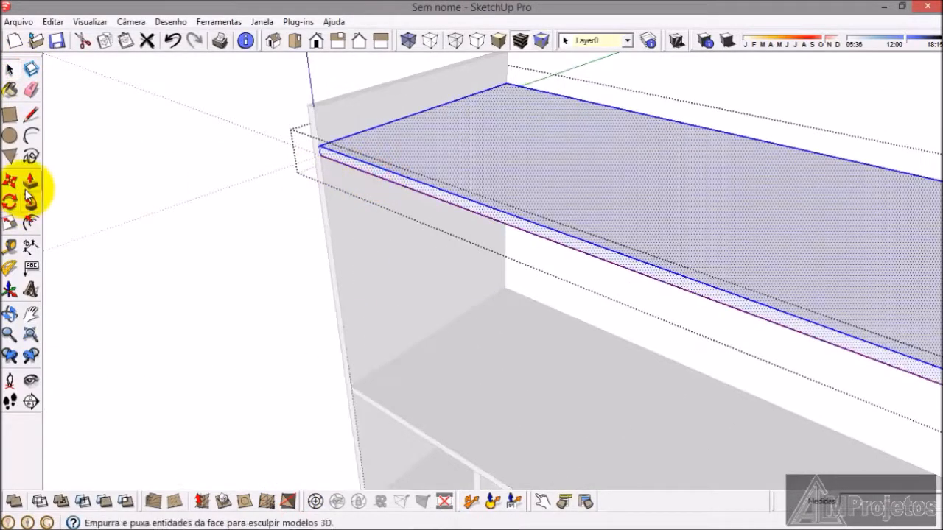
pyautogui.press('space')
pyautogui.click(103, 181)
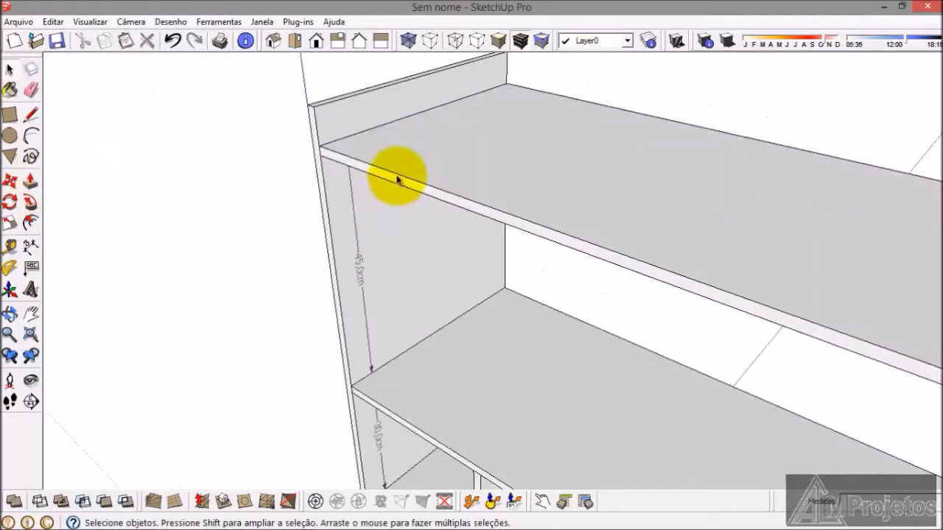
# Step: Move the wardrobe's top shelf straight down 5 cm along the side panel
pyautogui.click(398, 175)
pyautogui.click(10, 181)
pyautogui.scroll(5, 278, 160)
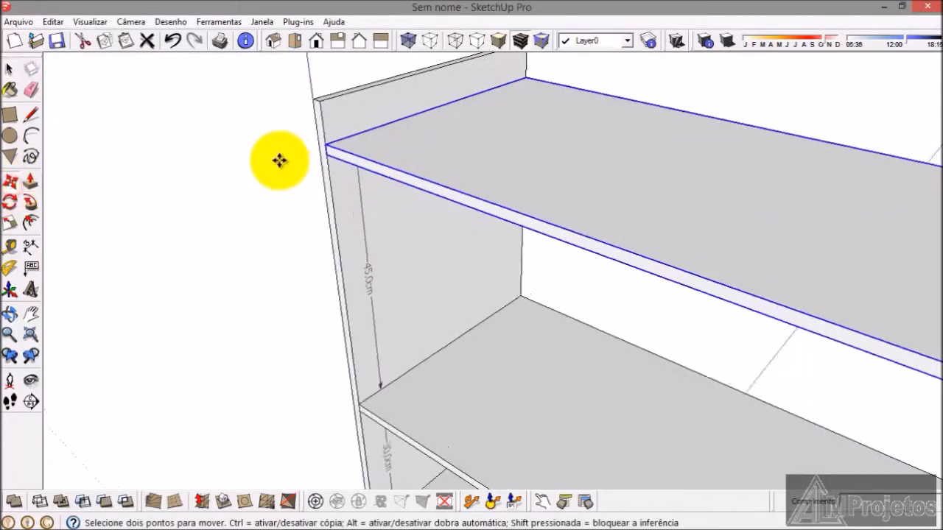
pyautogui.scroll(1, 348, 153)
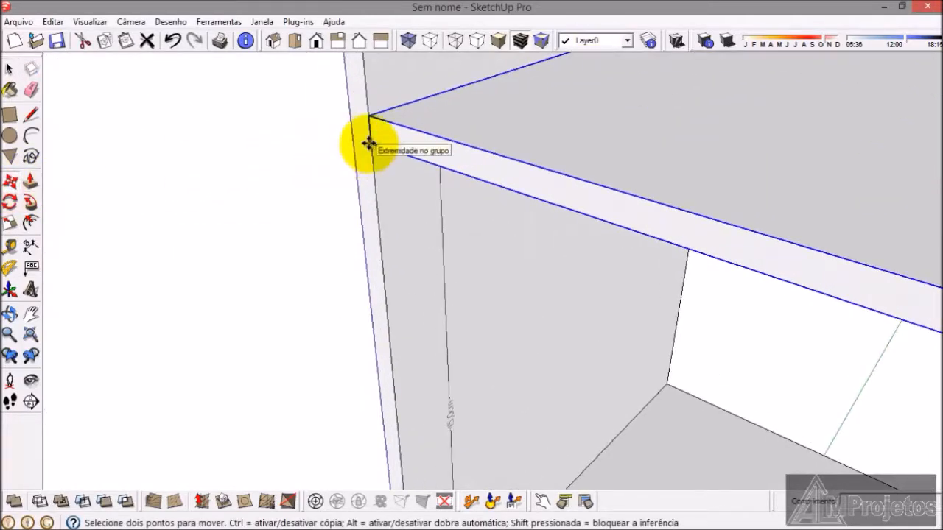
pyautogui.click(368, 142)
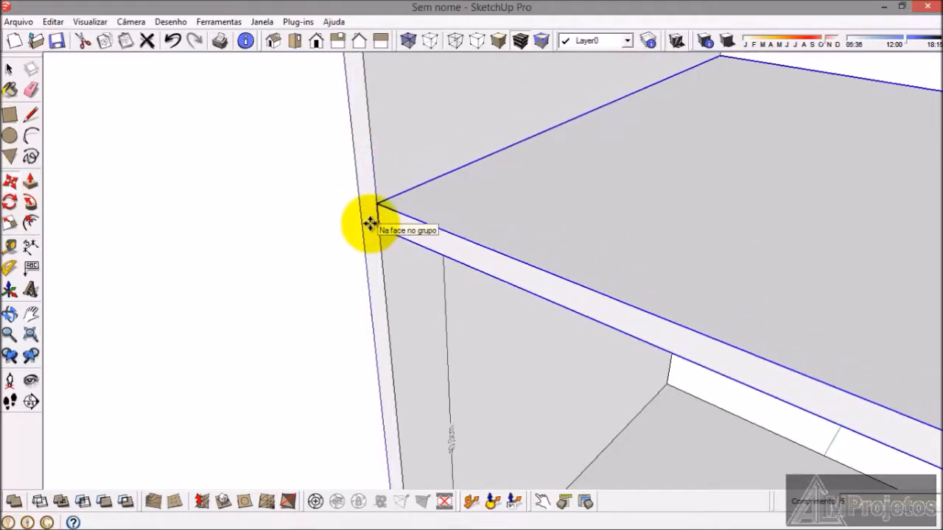
pyautogui.click(371, 219)
pyautogui.click(10, 70)
pyautogui.click(231, 263)
# Step: Push the top face of the side panel beside the dimensioned compartments down 5 cm inside its group
pyautogui.moveTo(231, 263); pyautogui.dragTo(317, 249, button='middle')
pyautogui.scroll(4, 312, 212)
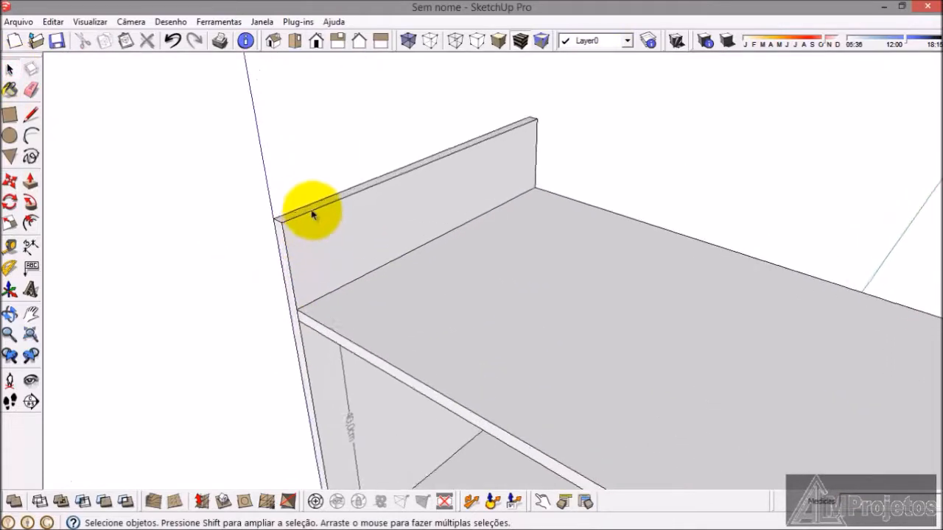
pyautogui.click(304, 217)
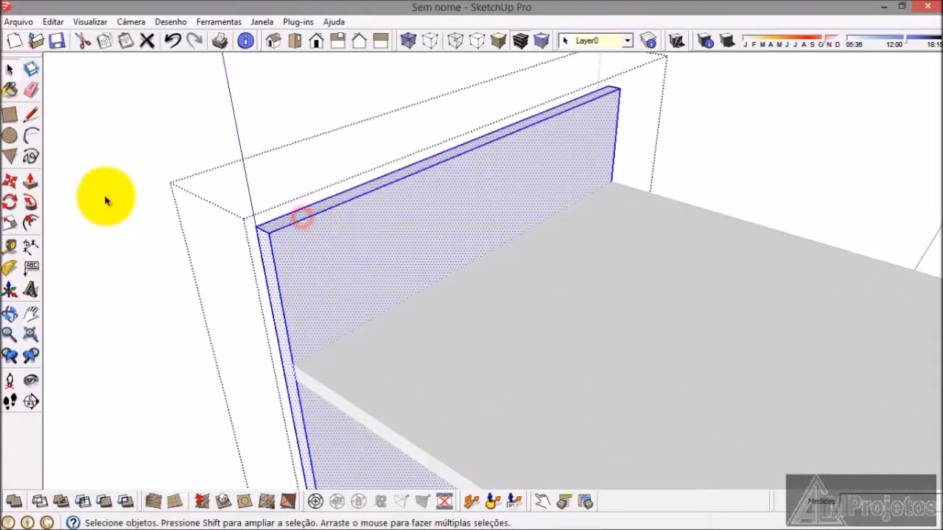
pyautogui.click(29, 182)
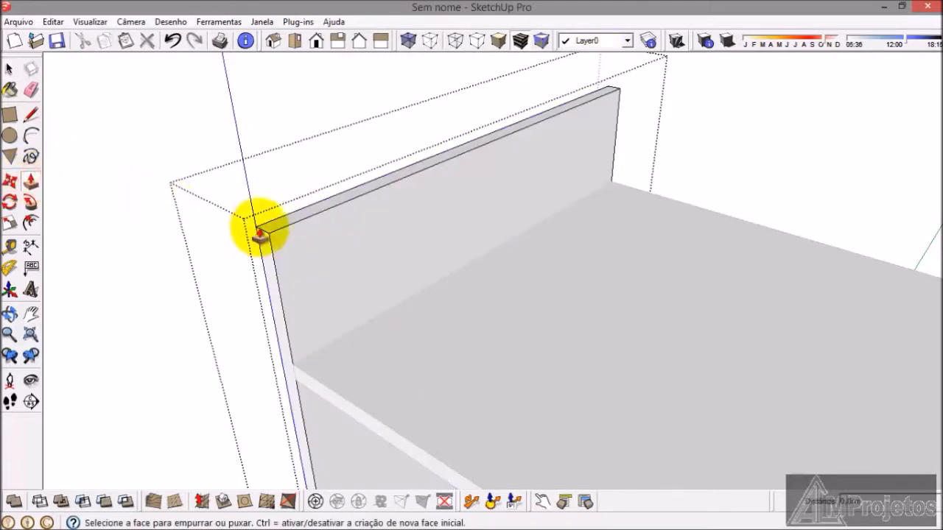
pyautogui.moveTo(273, 236); pyautogui.dragTo(277, 312)
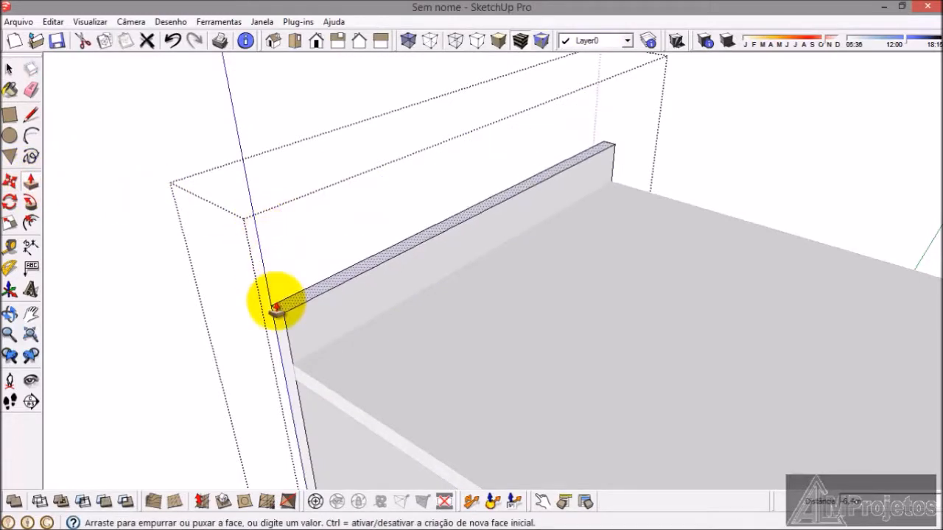
pyautogui.press('Return')
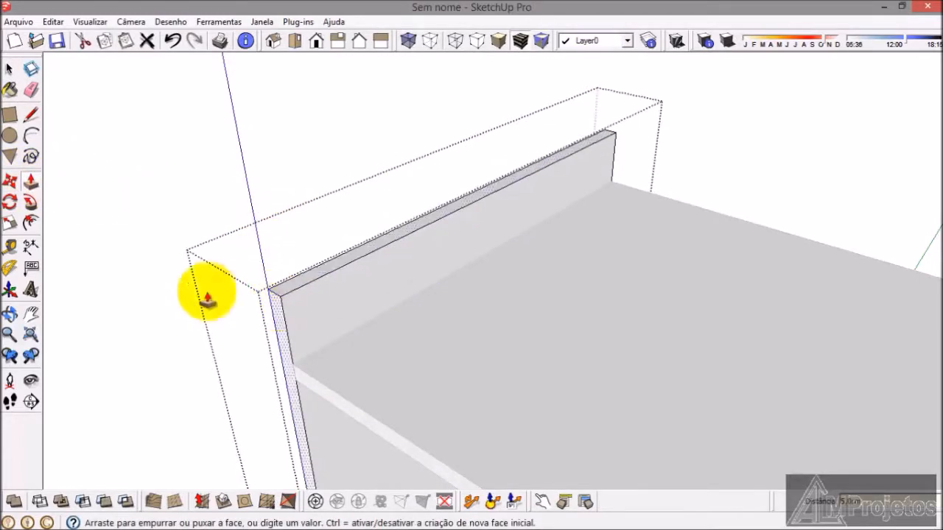
pyautogui.click(8, 73)
pyautogui.click(91, 178)
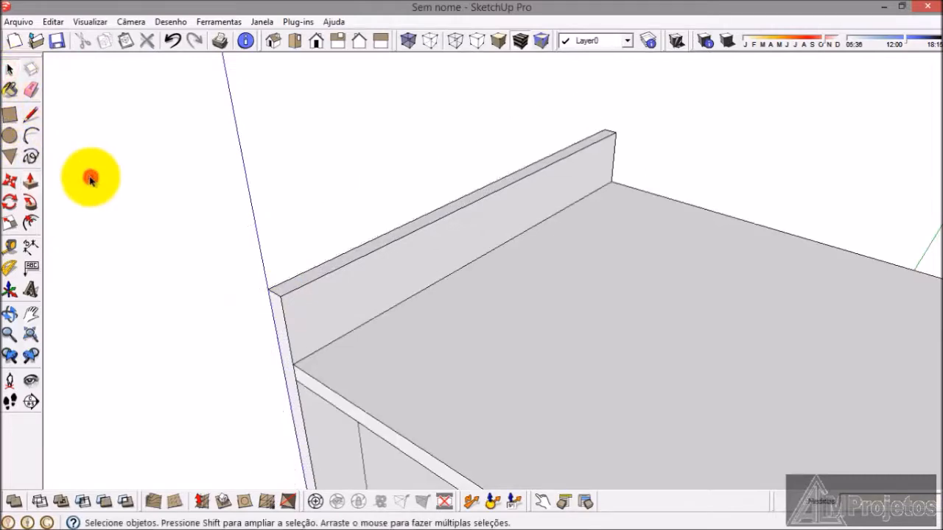
# Step: Push the opposite side panel's top face down 5 cm, level with the already shortened side panel
pyautogui.scroll(-4, 306, 181)
pyautogui.scroll(-3, 415, 263)
pyautogui.scroll(5, 610, 358)
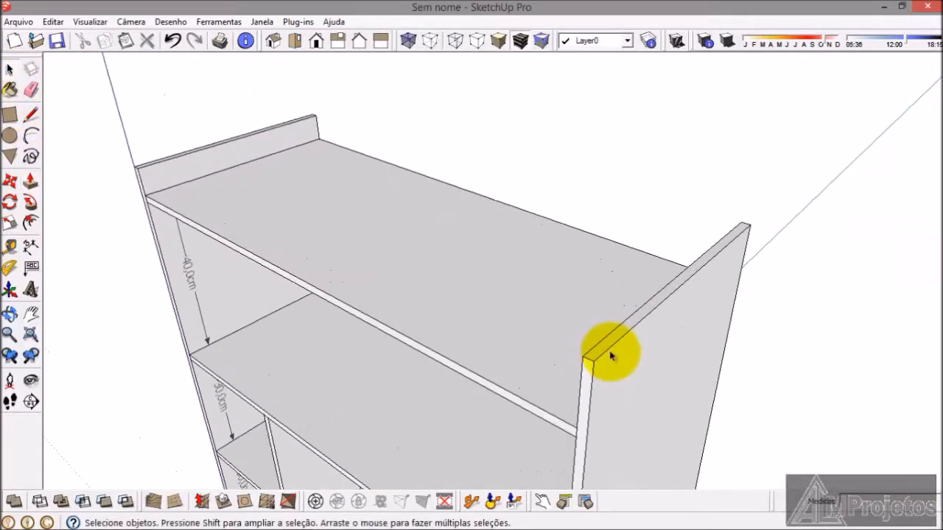
pyautogui.doubleClick(611, 342)
pyautogui.tripleClick(611, 341)
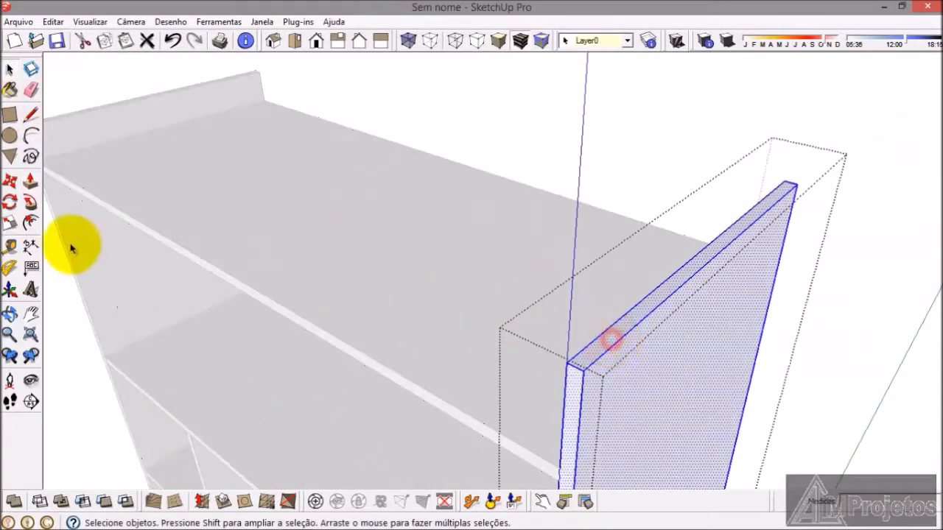
pyautogui.click(31, 179)
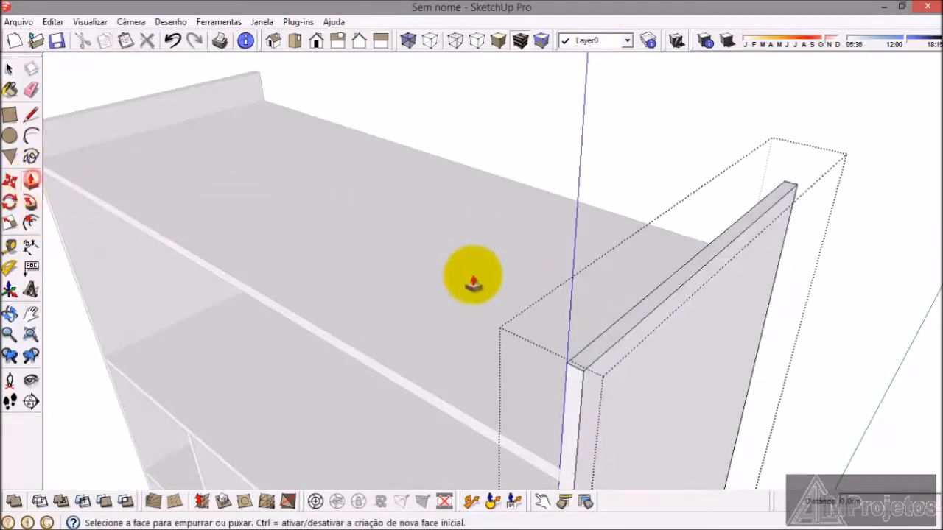
pyautogui.click(589, 353)
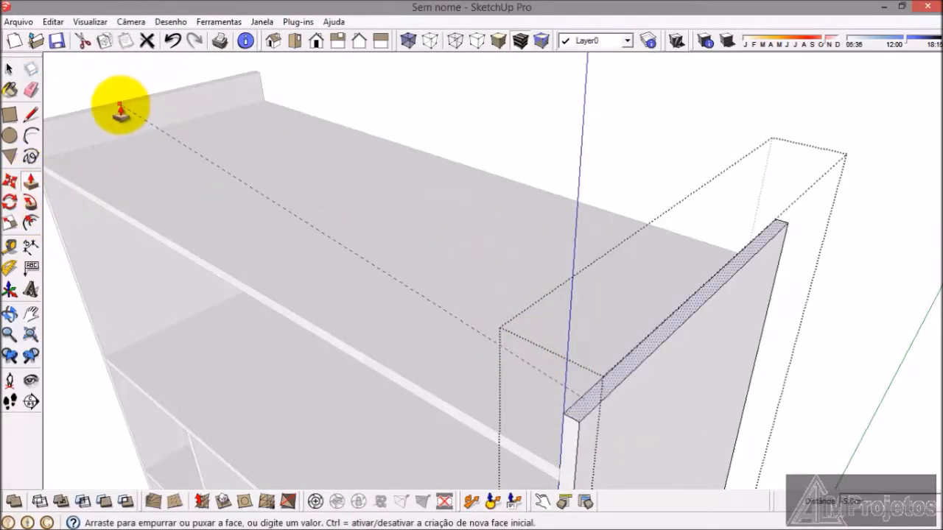
pyautogui.click(120, 110)
pyautogui.click(10, 69)
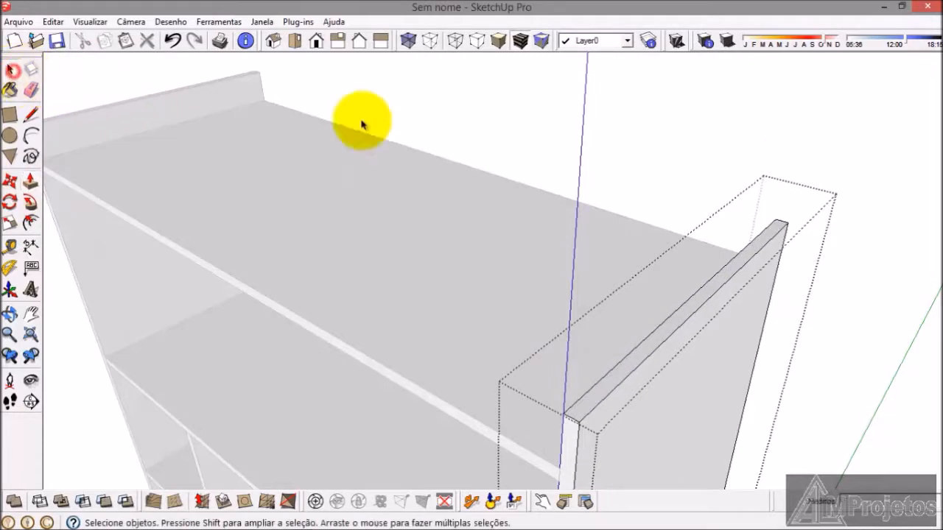
pyautogui.moveTo(413, 111); pyautogui.dragTo(535, 164, button='middle')
# Step: Review the wardrobe's compartments, compare them with armario.png in Windows Photo Viewer, and return to the SketchUp model
pyautogui.scroll(-7, 536, 164)
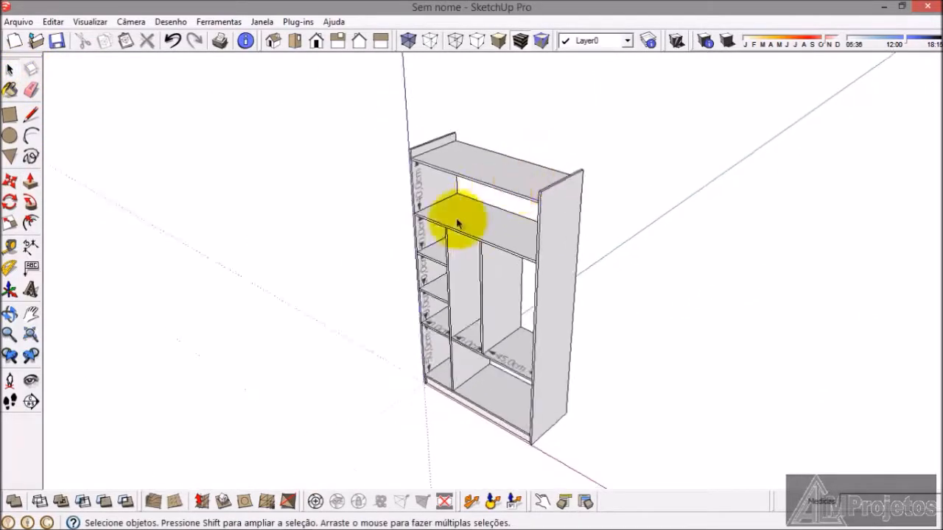
pyautogui.scroll(5, 461, 280)
pyautogui.moveTo(481, 303)
pyautogui.mouseDown(button='middle')
pyautogui.moveTo(517, 378)
pyautogui.moveTo(494, 358)
pyautogui.mouseUp(button='middle')
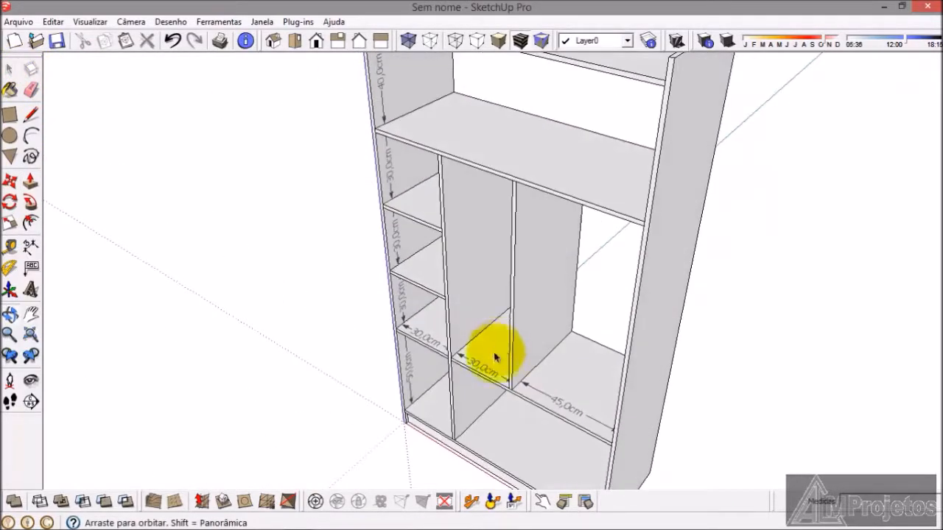
pyautogui.click(422, 521)
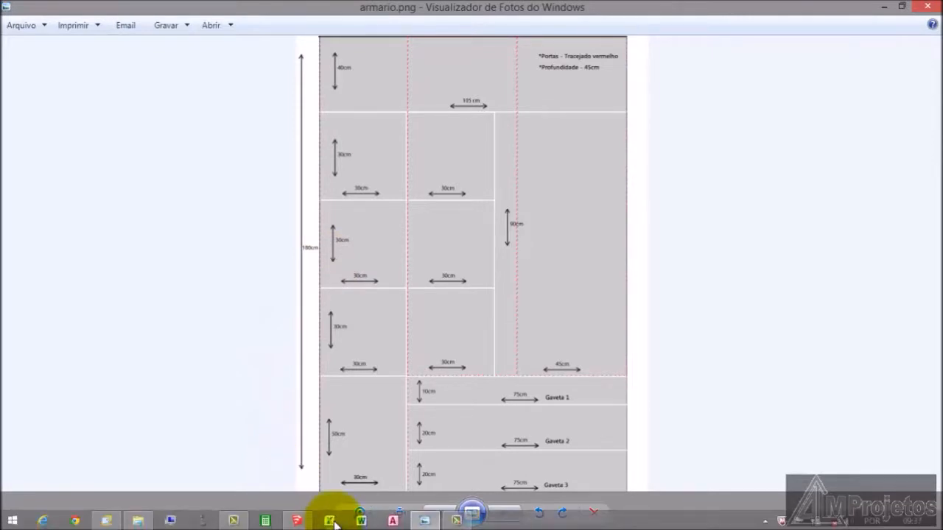
pyautogui.click(301, 524)
pyautogui.scroll(-3, 461, 301)
pyautogui.moveTo(461, 302); pyautogui.dragTo(452, 355, button='middle')
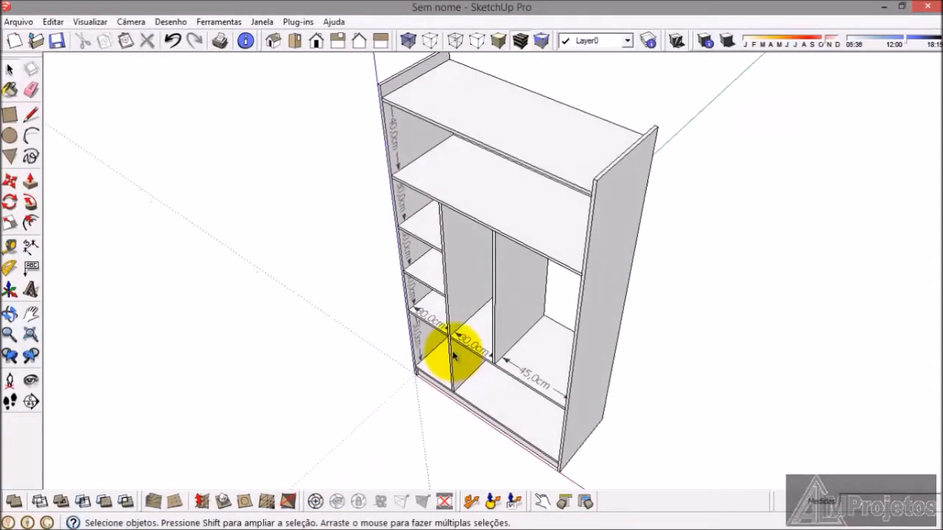
# Step: Copy the second small shelf of the shelved column and paste it in the empty space beside the wardrobe
pyautogui.scroll(5, 423, 270)
pyautogui.click(422, 276)
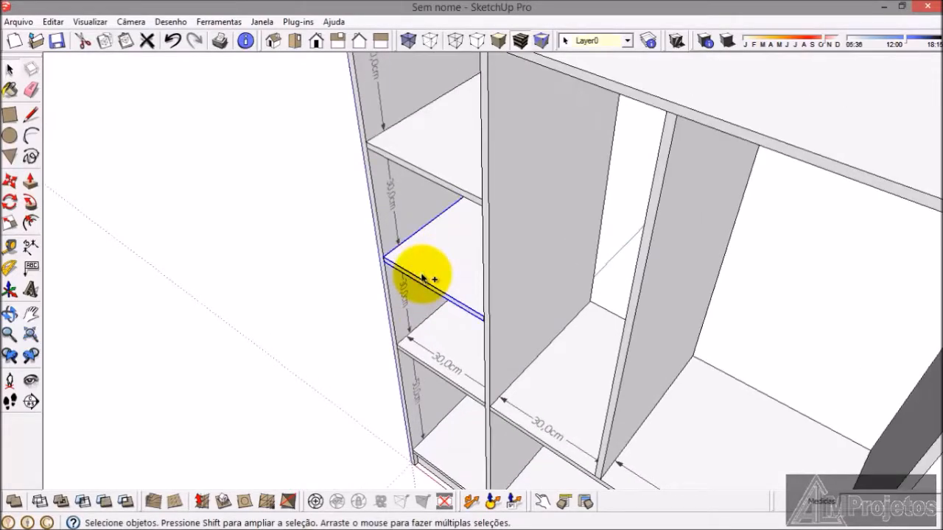
pyautogui.press('m')
pyautogui.scroll(-3, 579, 295)
pyautogui.click(228, 350)
# Step: Move the pasted shelf by its lower front corner into the middle column and raise it 30 cm against the divider
pyautogui.scroll(3, 228, 349)
pyautogui.scroll(6, 225, 351)
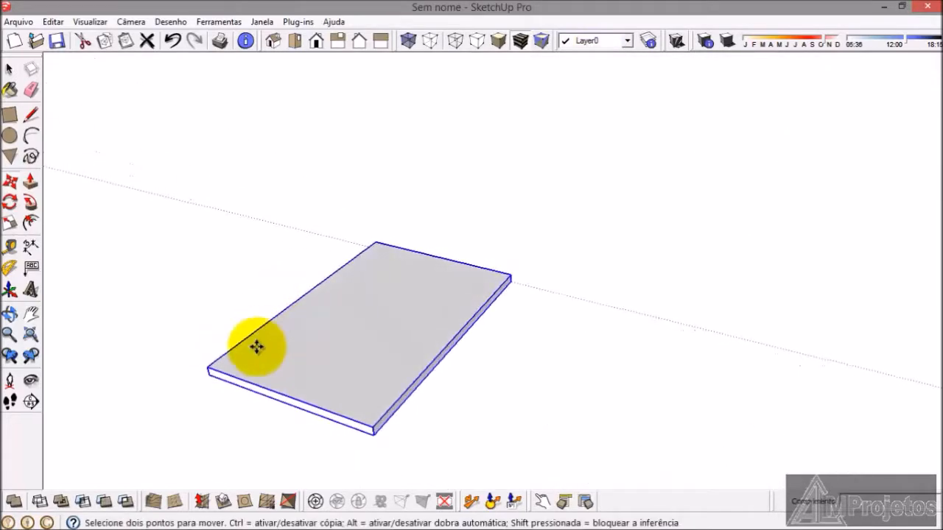
pyautogui.click(196, 379)
pyautogui.scroll(-8, 72, 309)
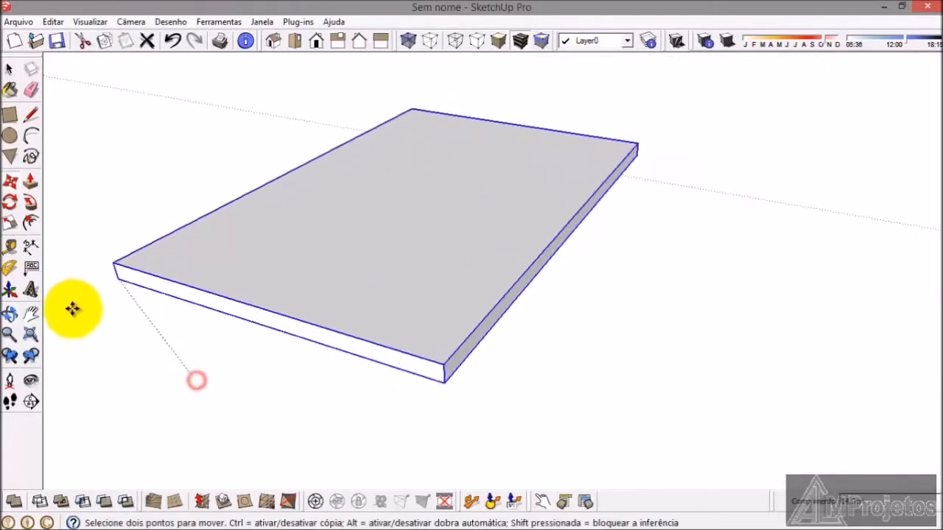
pyautogui.scroll(8, 419, 336)
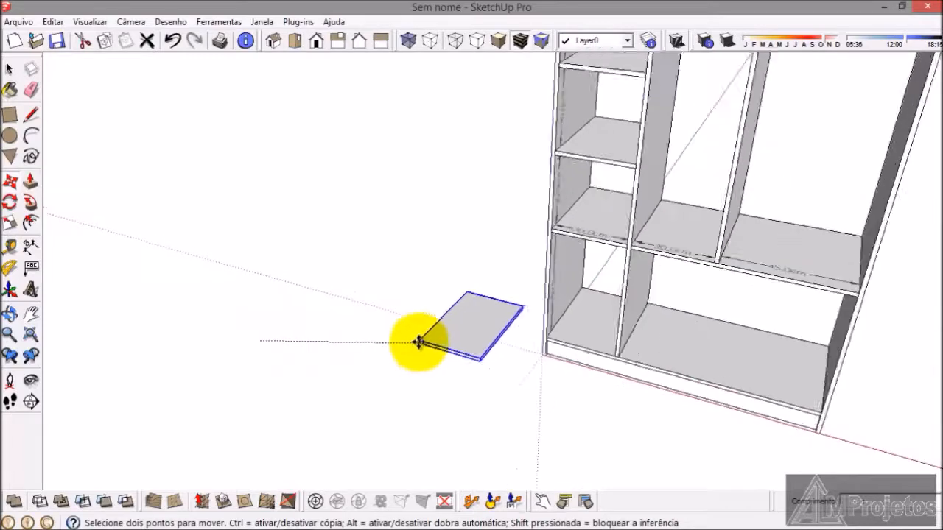
pyautogui.scroll(2, 613, 305)
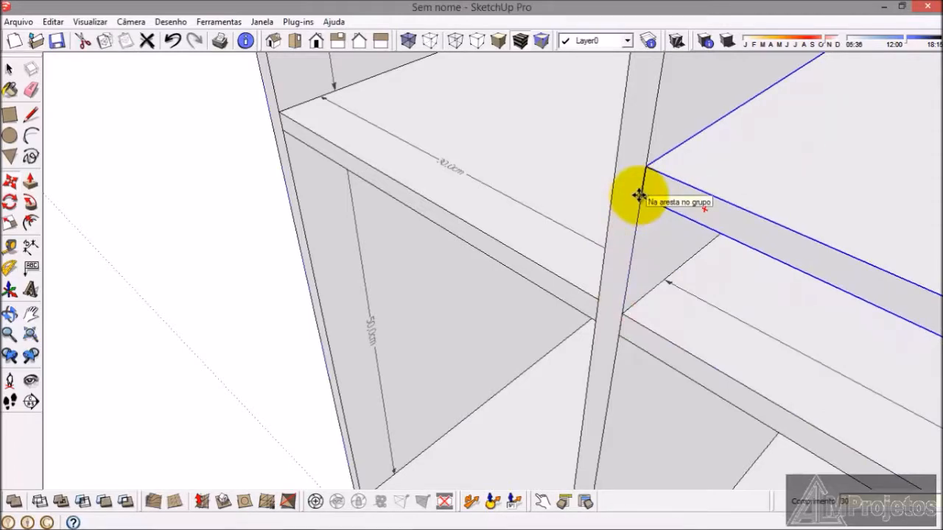
pyautogui.scroll(-4, 530, 372)
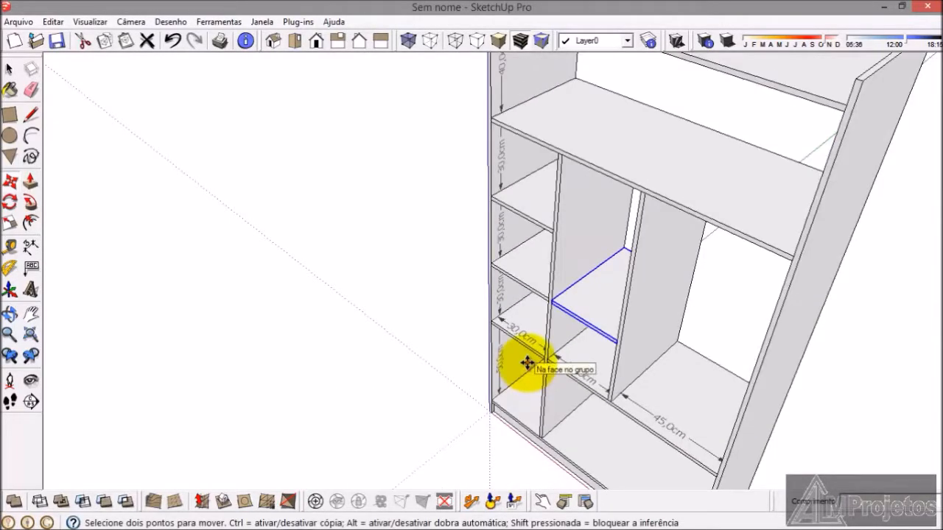
# Step: Paste another copy of the small shelf and place it directly on top of the new shelf in the middle column
pyautogui.hotkey('ctrl', 'v')
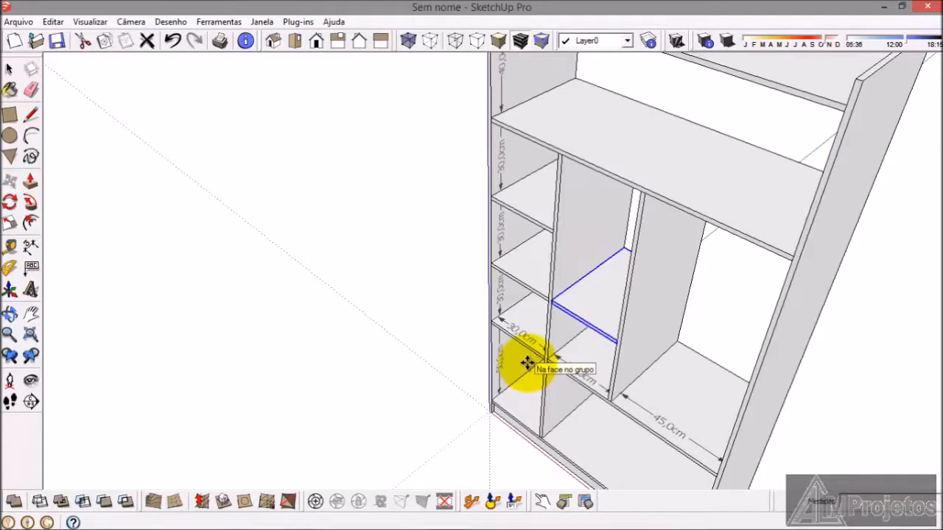
pyautogui.click(397, 345)
pyautogui.scroll(6, 421, 332)
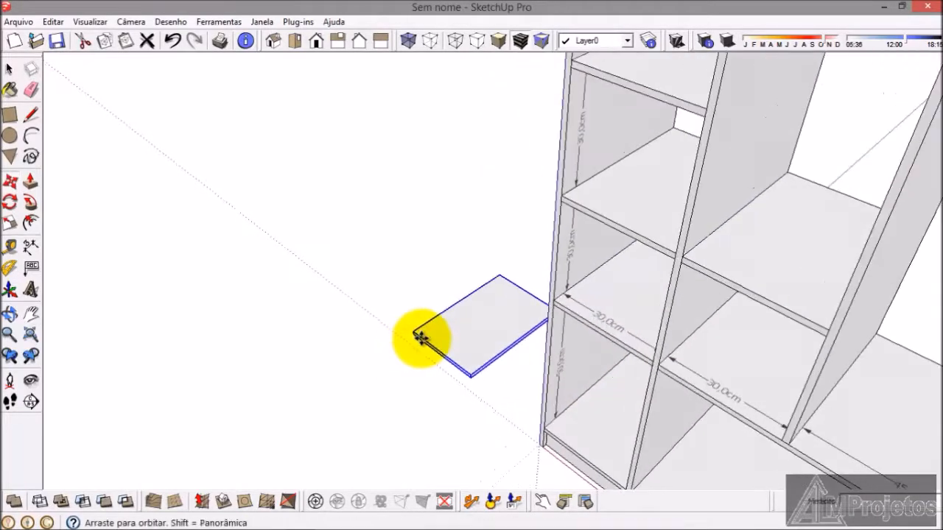
pyautogui.moveTo(440, 324); pyautogui.dragTo(406, 374, button='middle')
pyautogui.scroll(2, 404, 366)
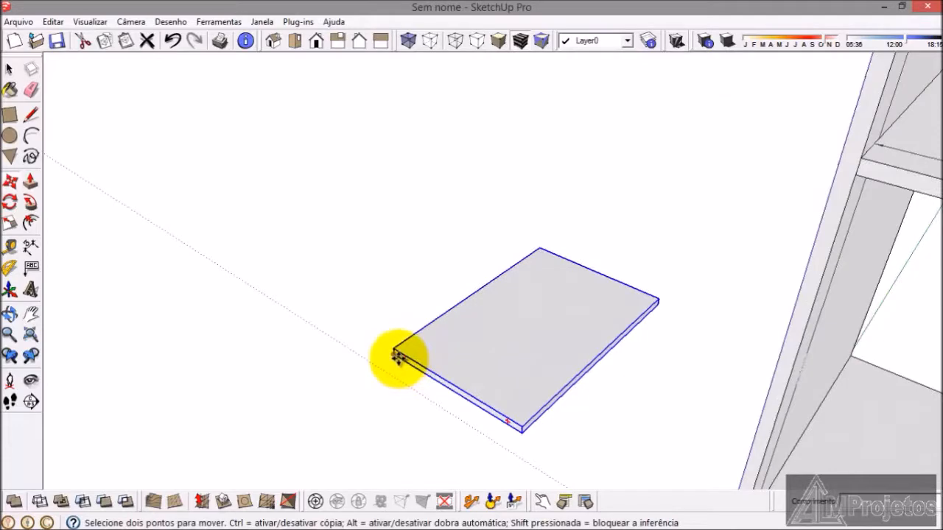
pyautogui.click(398, 358)
pyautogui.scroll(-6, 230, 321)
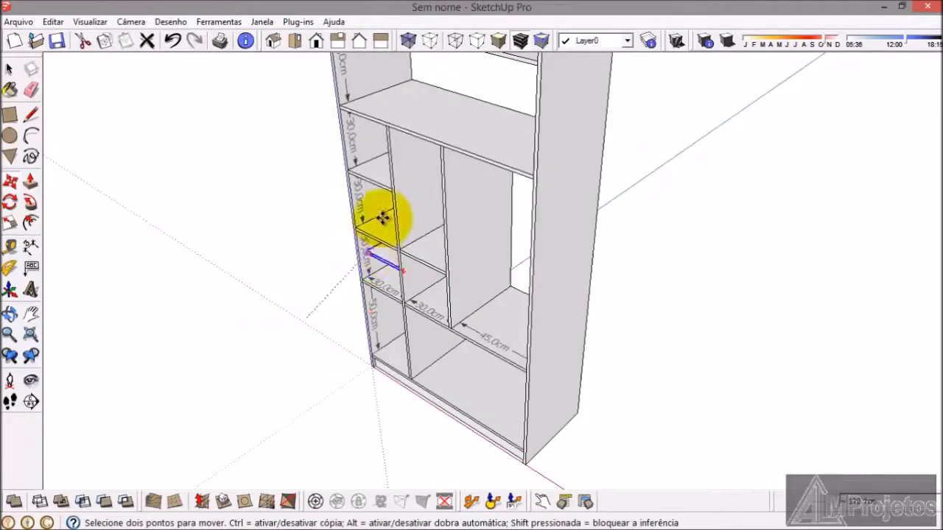
pyautogui.scroll(8, 381, 220)
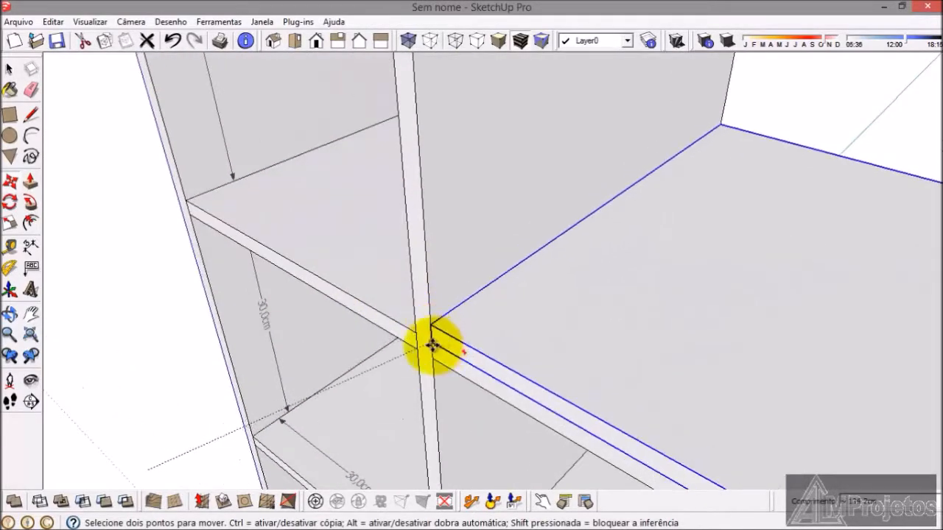
pyautogui.click(433, 345)
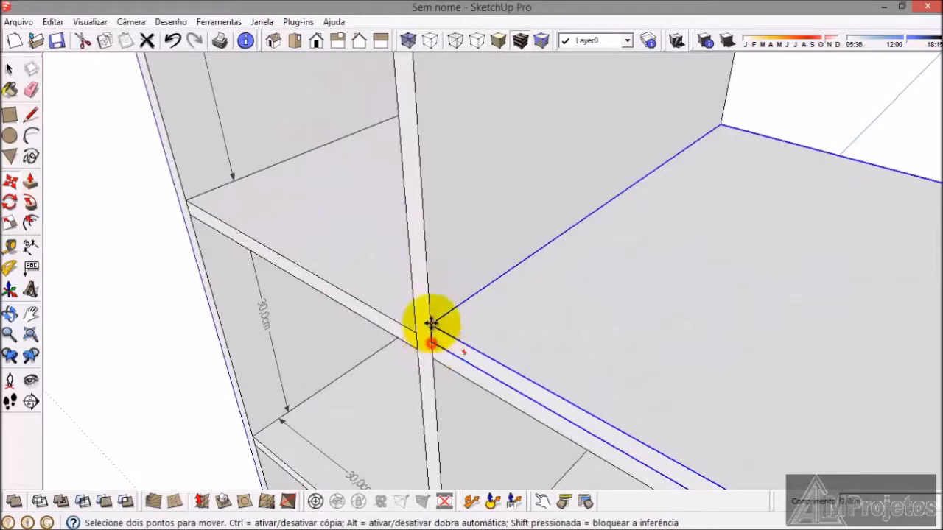
# Step: Raise the newest shelf copy 30 cm in the middle column to line up with the neighbouring column's shelf
pyautogui.click(432, 343)
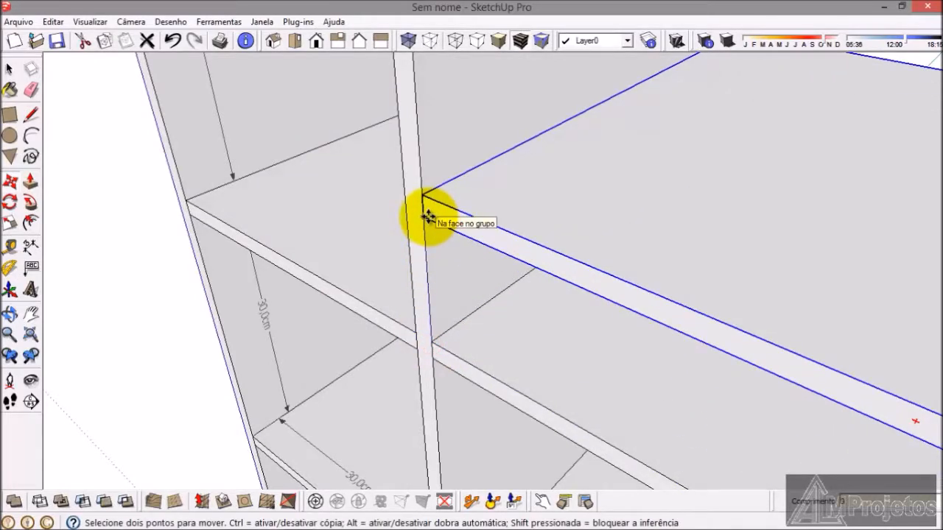
pyautogui.press('Escape')
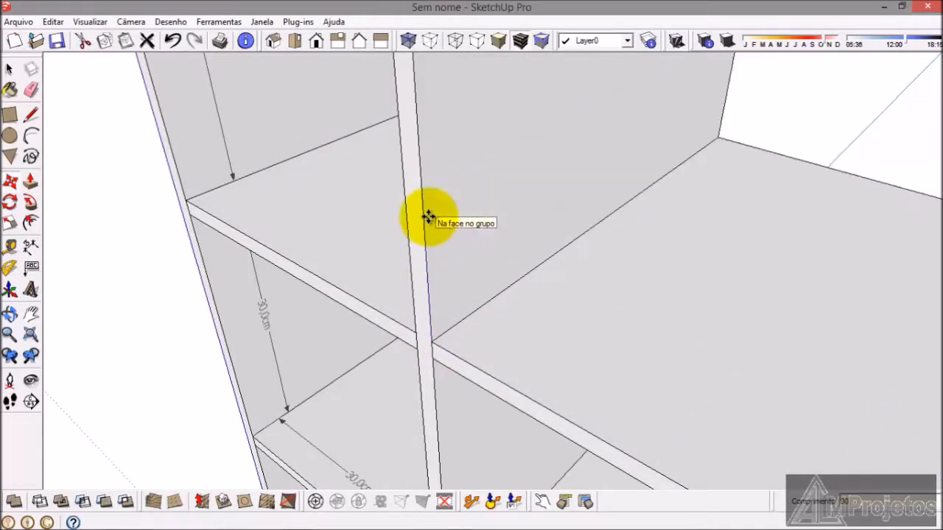
pyautogui.click(10, 69)
# Step: Review the shelved columns, check the drawer layout in armario.png in Windows Photo Viewer, and return to the SketchUp model
pyautogui.scroll(-5, 295, 302)
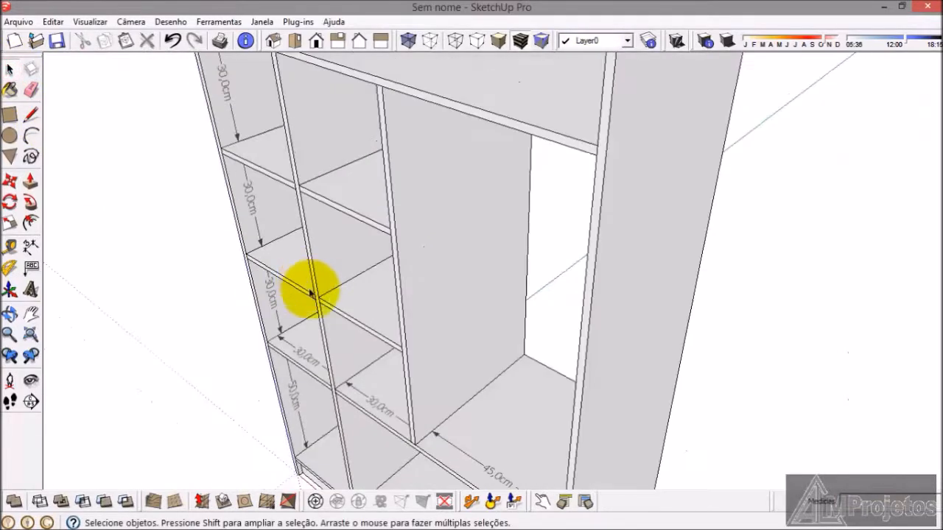
pyautogui.scroll(-3, 309, 286)
pyautogui.moveTo(310, 286); pyautogui.dragTo(344, 254, button='middle')
pyautogui.moveTo(321, 312); pyautogui.dragTo(331, 328, button='middle')
pyautogui.moveTo(368, 525)
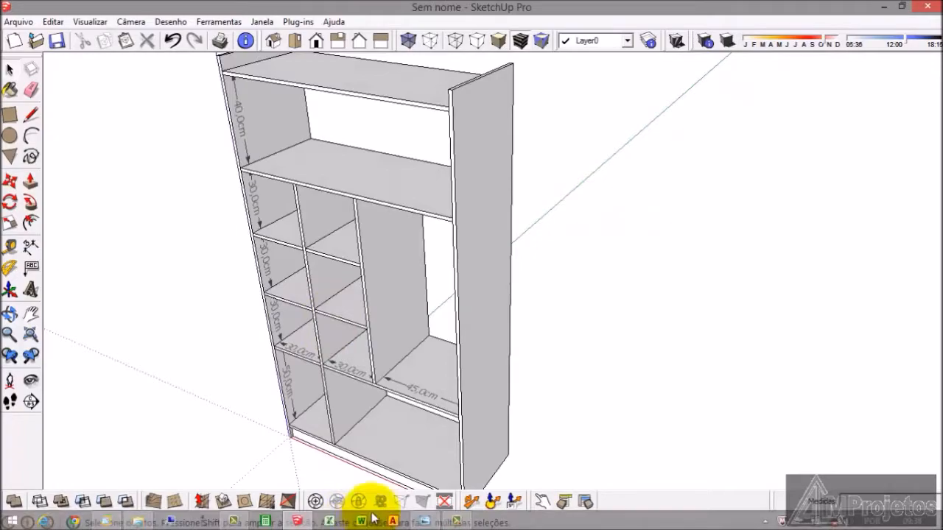
pyautogui.click(426, 521)
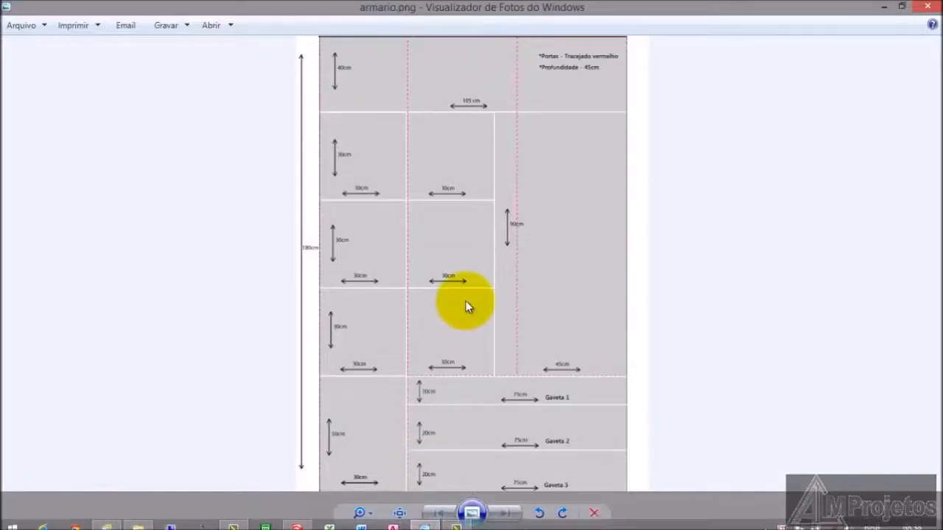
pyautogui.scroll(3, 464, 367)
pyautogui.scroll(-3, 465, 368)
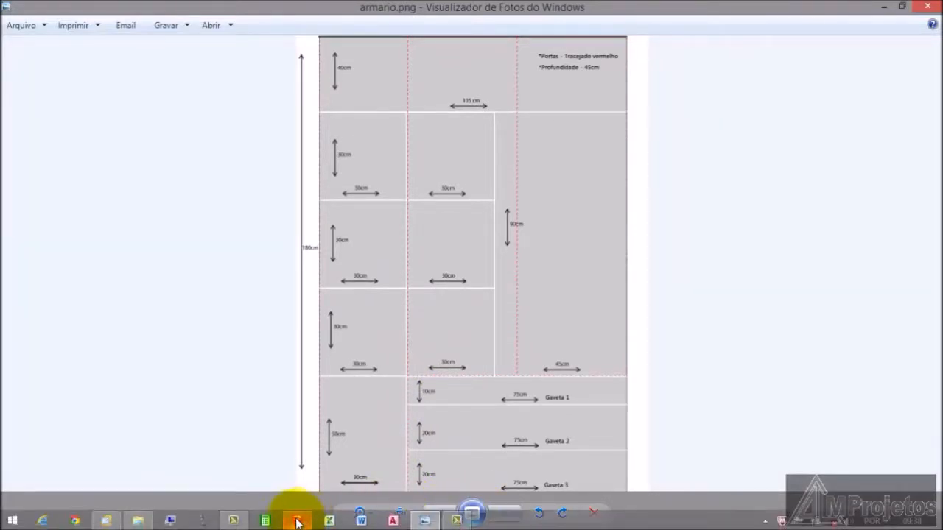
pyautogui.click(297, 522)
# Step: Draw a rectangle over the lower opening, from below the midpoint of the divider's foot to the side panel's outer edge at shelf-top level
pyautogui.scroll(2, 253, 316)
pyautogui.moveTo(253, 316); pyautogui.dragTo(254, 336, button='middle')
pyautogui.scroll(-1, 286, 203)
pyautogui.scroll(-3, 302, 319)
pyautogui.scroll(5, 301, 320)
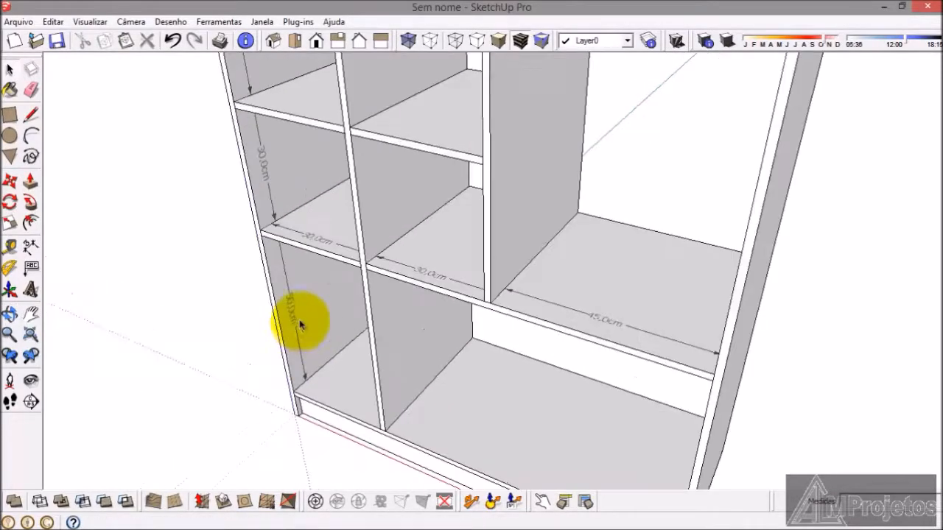
pyautogui.scroll(-1, 344, 263)
pyautogui.scroll(4, 354, 375)
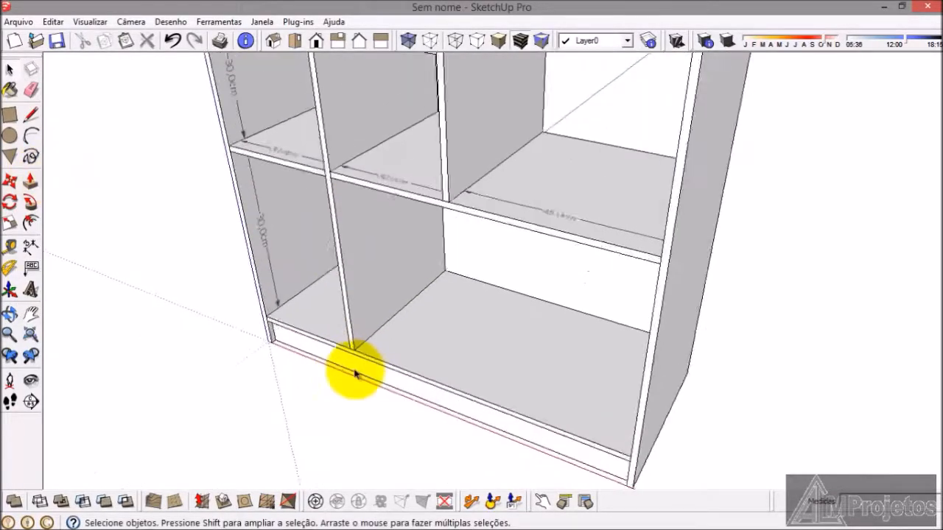
pyautogui.click(9, 116)
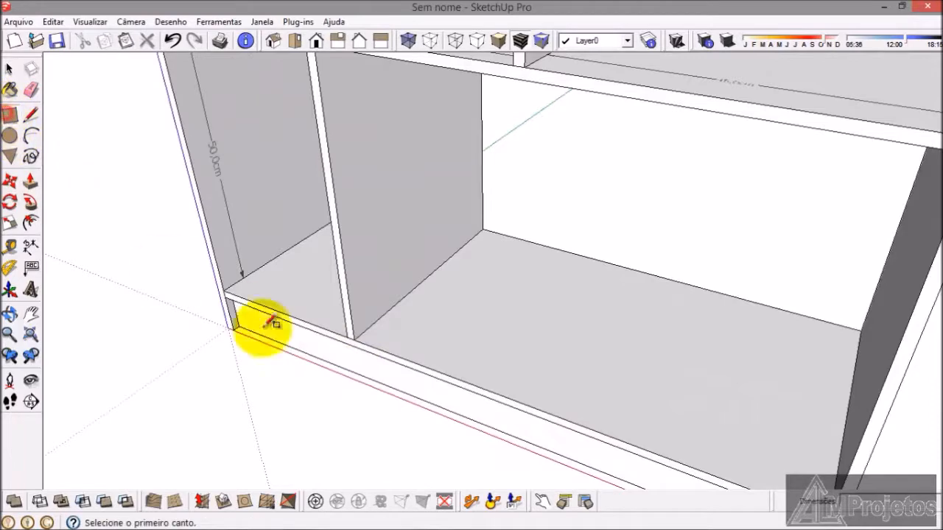
pyautogui.scroll(4, 353, 344)
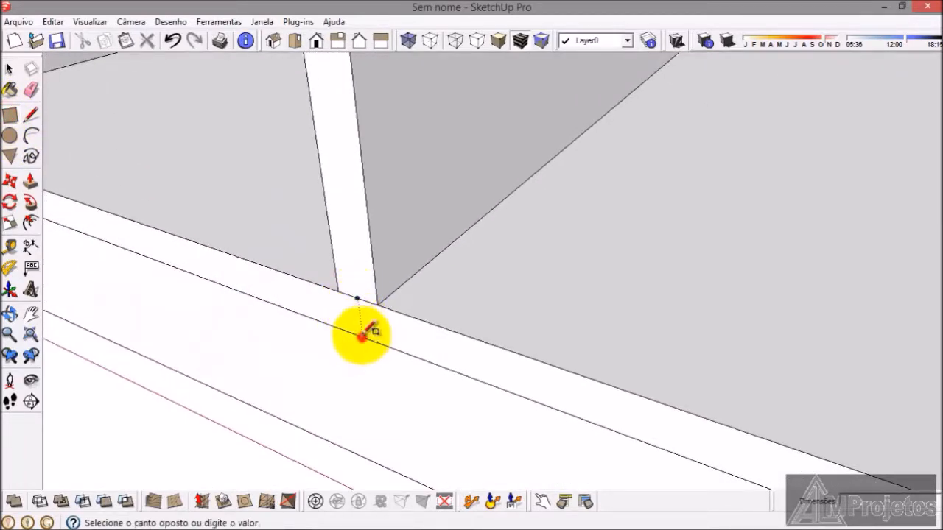
pyautogui.scroll(-6, 362, 324)
pyautogui.scroll(-1, 516, 309)
pyautogui.scroll(5, 657, 263)
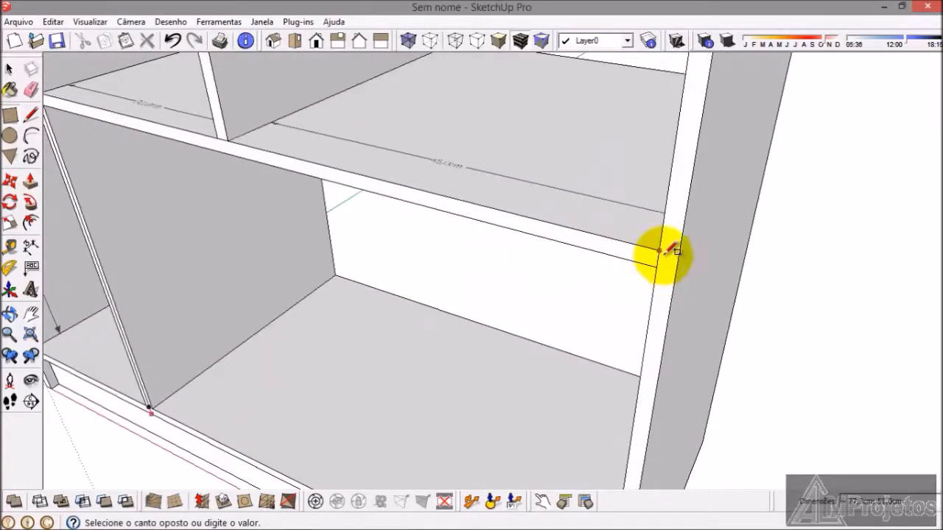
pyautogui.click(677, 252)
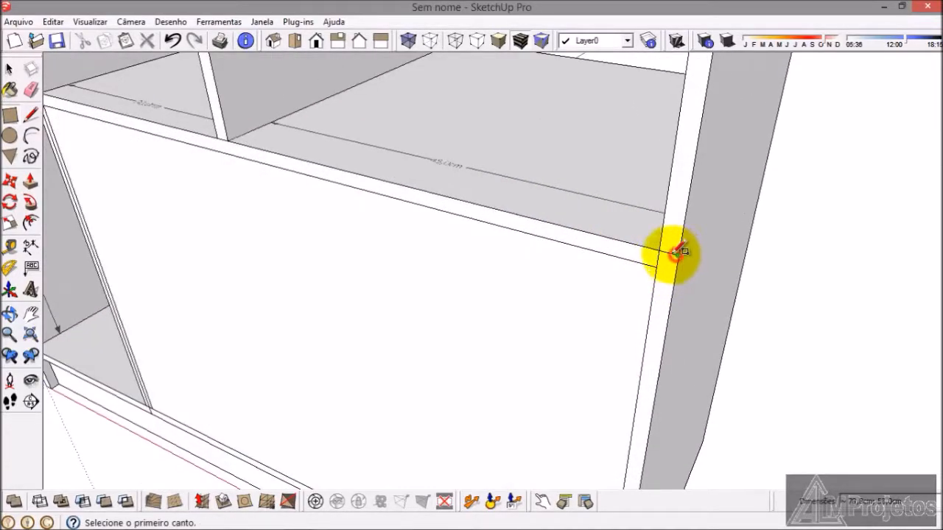
# Step: Push/Pull the rectangle 1.8 cm outward to form the drawer-front panel
pyautogui.click(30, 181)
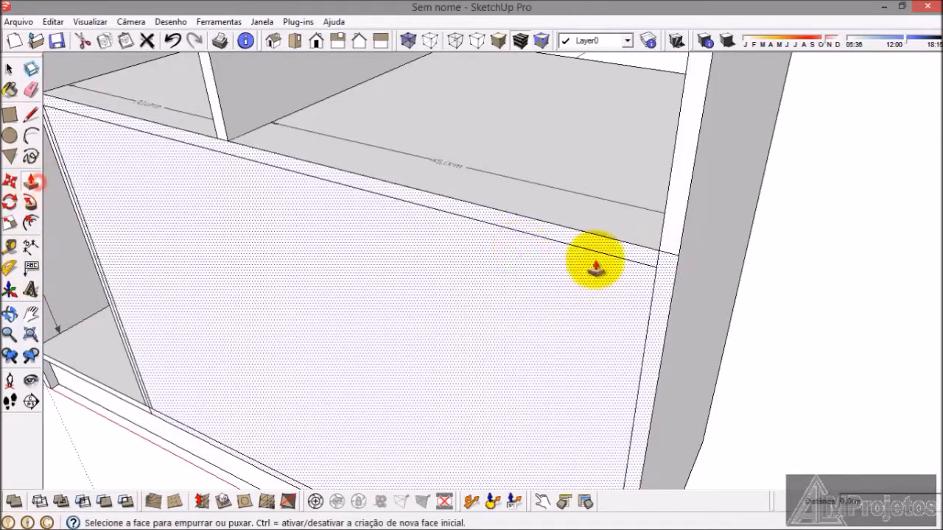
pyautogui.moveTo(588, 272); pyautogui.dragTo(515, 317)
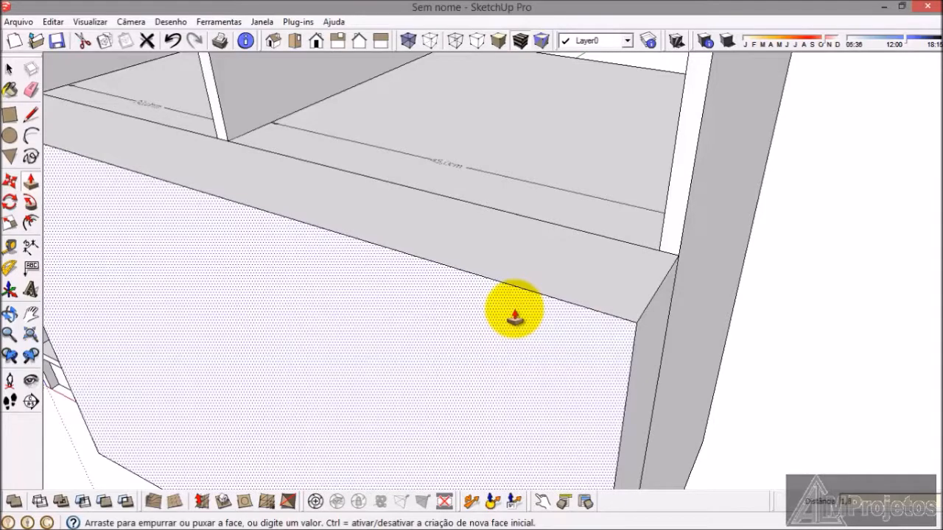
pyautogui.press('Return')
pyautogui.scroll(-3, 514, 316)
pyautogui.moveTo(518, 316); pyautogui.dragTo(325, 280, button='middle')
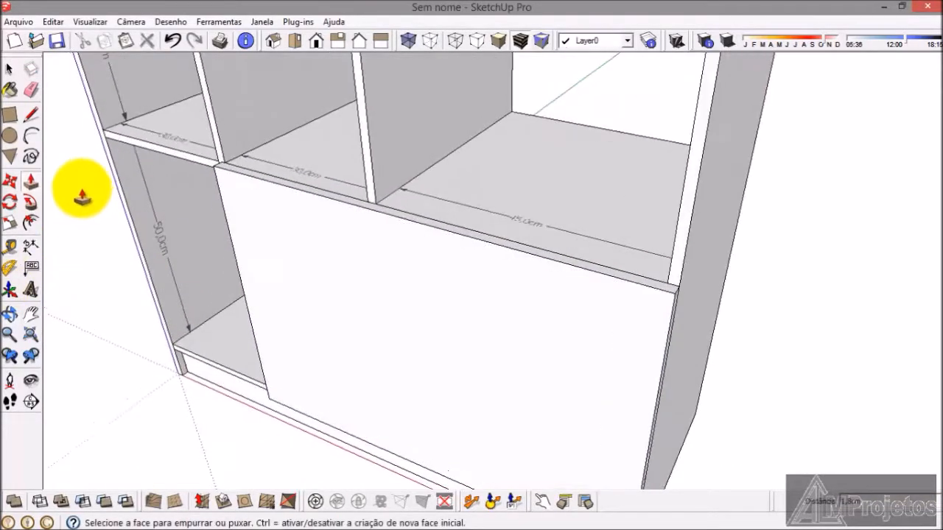
# Step: Draw a full-width rectangle 10 cm high along the panel's upper edge to mark out the first drawer front
pyautogui.click(9, 70)
pyautogui.scroll(3, 143, 183)
pyautogui.scroll(2, 144, 183)
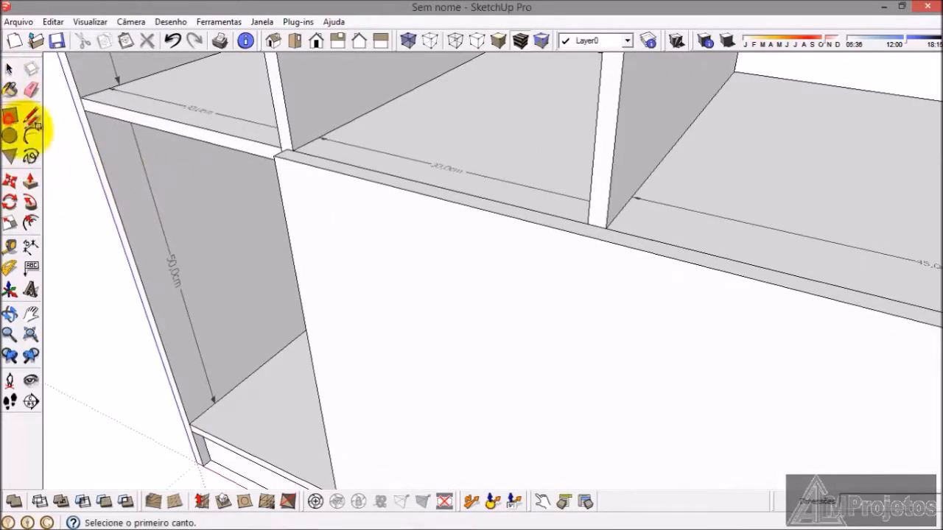
pyautogui.scroll(2, 316, 177)
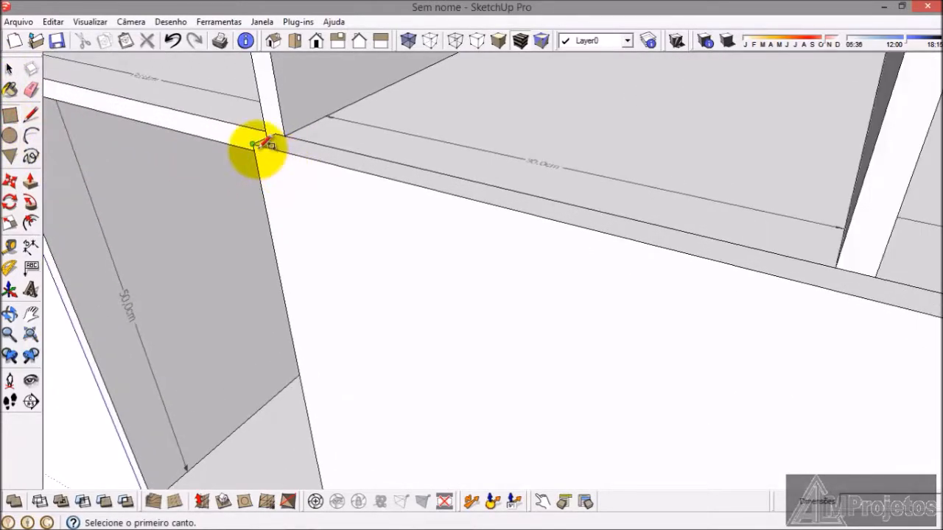
pyautogui.click(256, 144)
pyautogui.scroll(-2, 294, 188)
pyautogui.scroll(2, 674, 372)
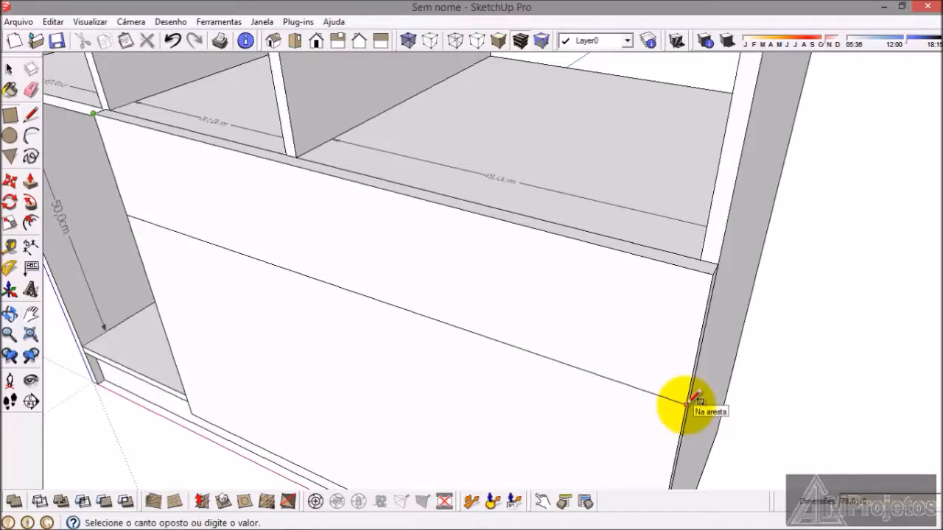
pyautogui.click(689, 403)
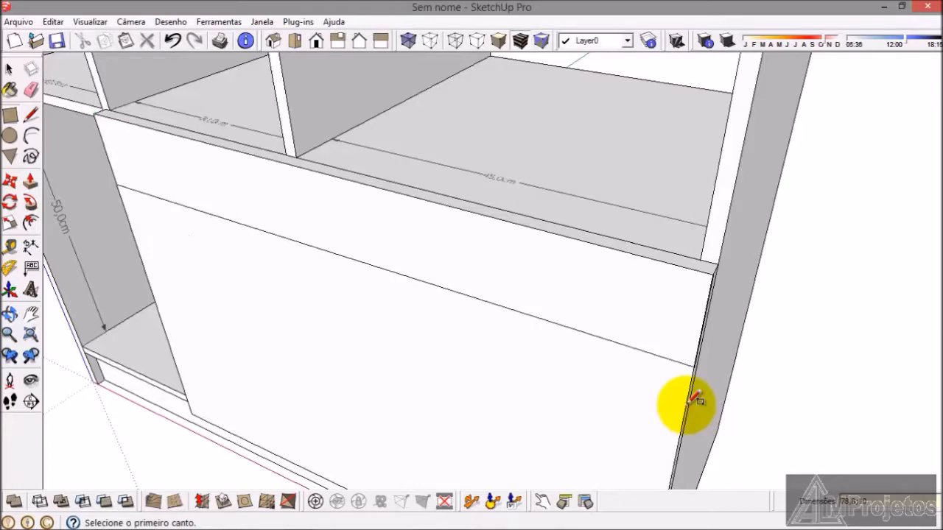
# Step: Delete the short piece of the drawer dividing line that sticks out past the panel's side edge
pyautogui.scroll(-3, 663, 361)
pyautogui.moveTo(635, 321); pyautogui.dragTo(557, 147, button='middle')
pyautogui.scroll(4, 589, 151)
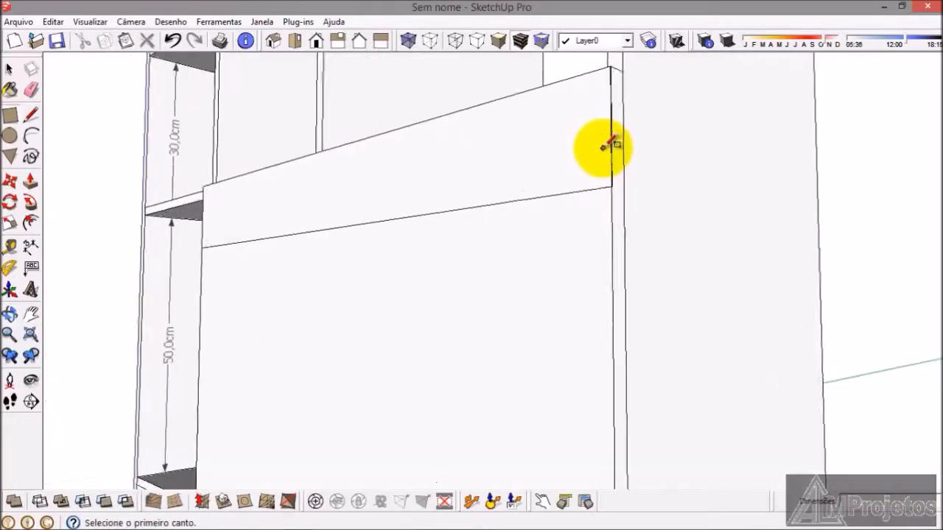
pyautogui.scroll(6, 611, 211)
pyautogui.moveTo(639, 286); pyautogui.dragTo(648, 375, button='middle')
pyautogui.click(12, 70)
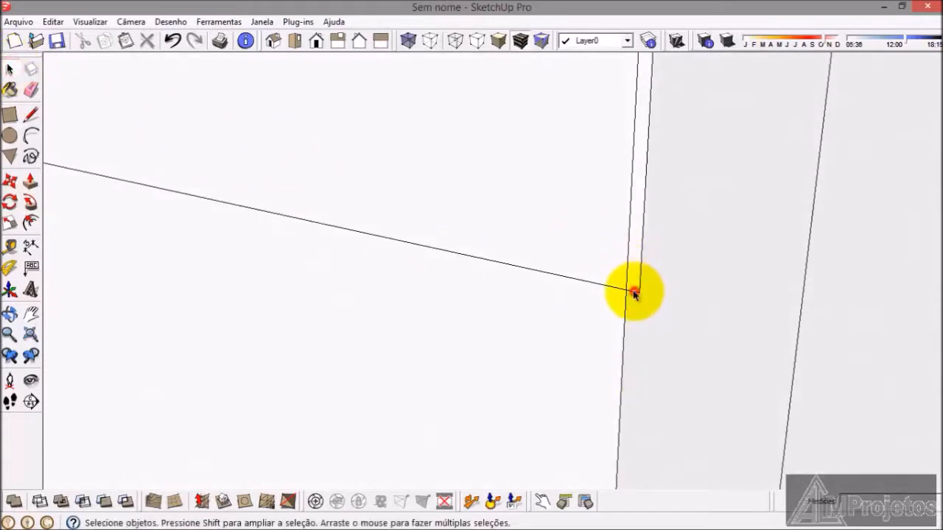
pyautogui.press('Delete')
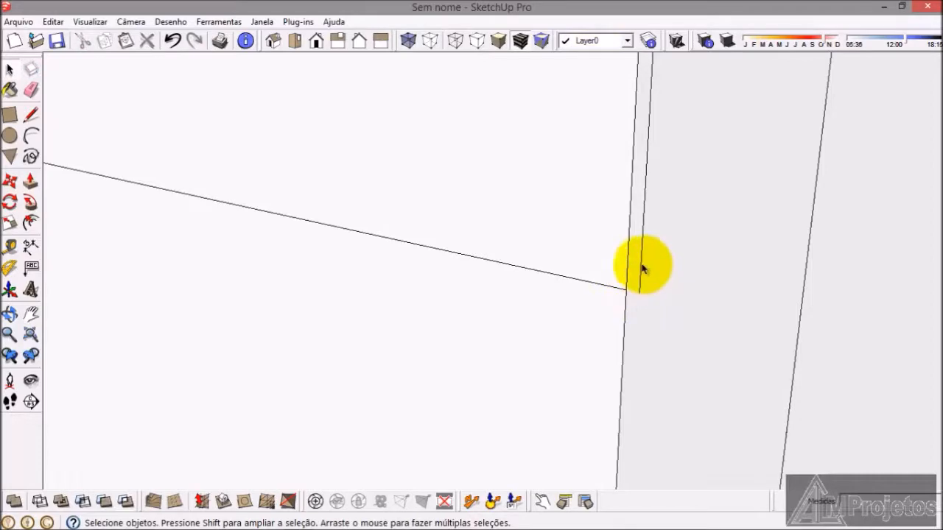
# Step: Delete the remaining stray edge pieces beside the panel, up to its upper outer corner
pyautogui.moveTo(641, 266); pyautogui.dragTo(662, 188, button='middle')
pyautogui.scroll(5, 649, 199)
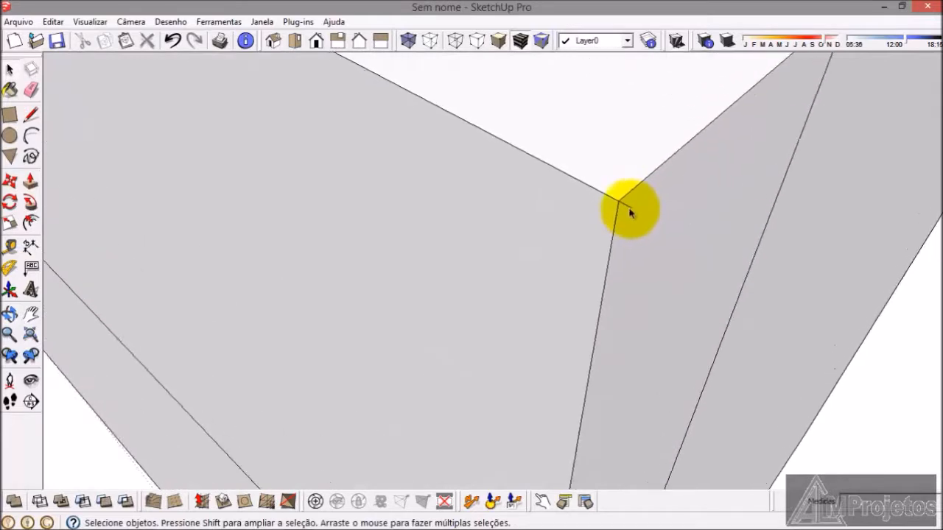
pyautogui.scroll(-8, 676, 195)
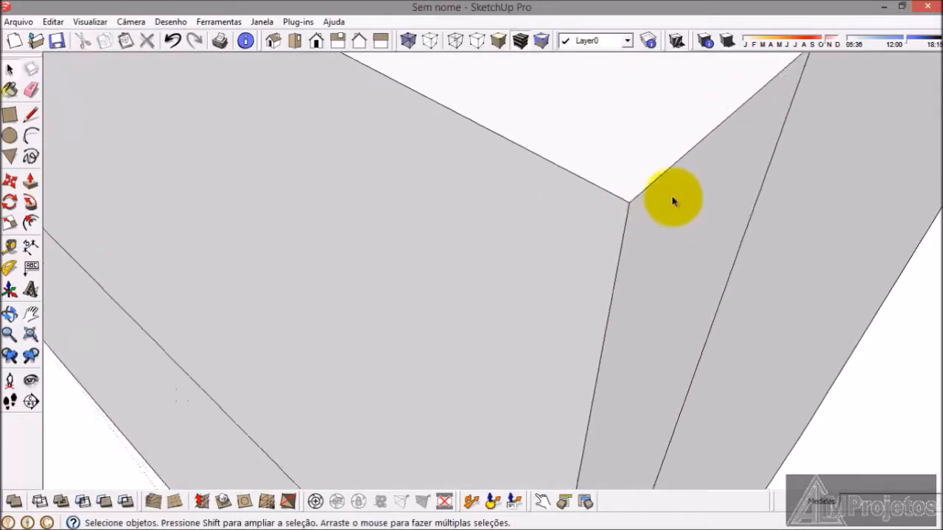
pyautogui.scroll(-4, 383, 275)
pyautogui.moveTo(383, 275); pyautogui.dragTo(312, 226, button='middle')
# Step: Draw a rectangle from the midpoint of the lower area's side edge to its opposite upper corner, dividing it into two equal drawer fronts
pyautogui.scroll(3, 165, 255)
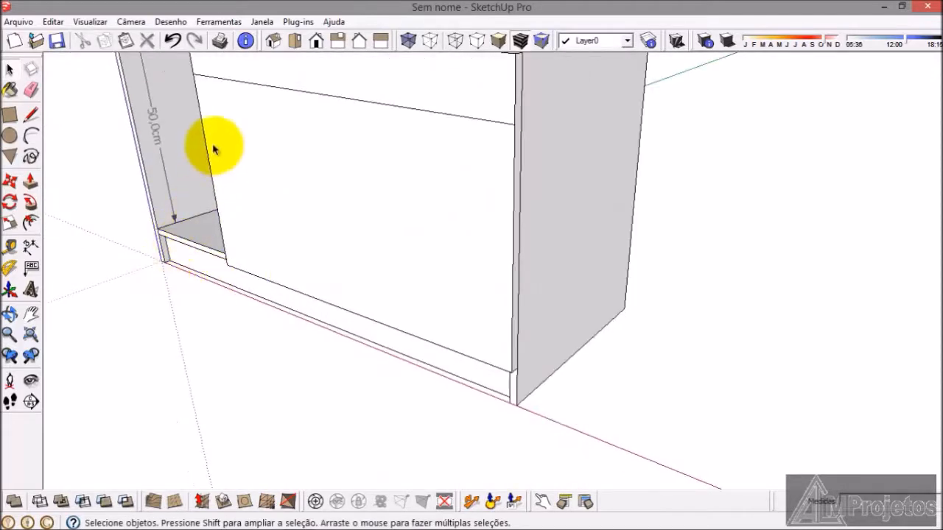
pyautogui.click(9, 116)
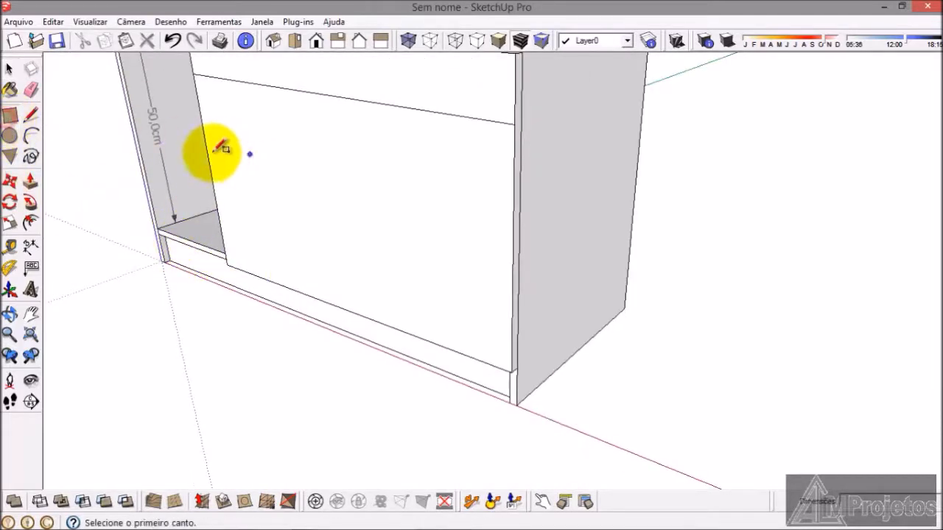
pyautogui.click(212, 174)
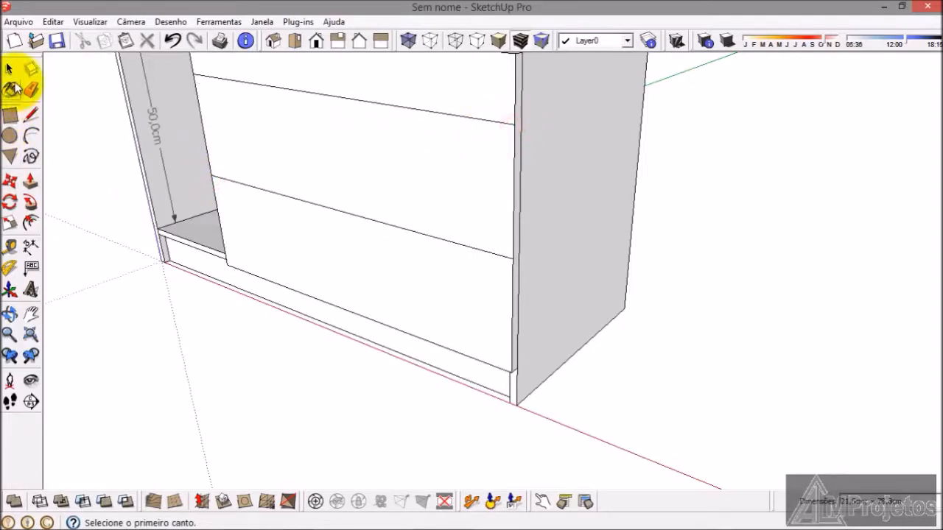
pyautogui.click(12, 70)
pyautogui.moveTo(96, 320); pyautogui.dragTo(511, 429)
pyautogui.scroll(-2, 511, 429)
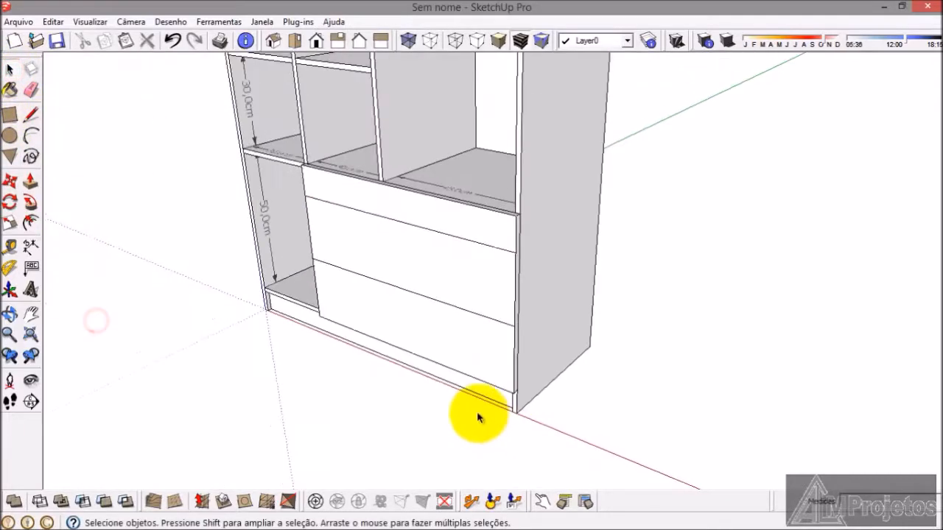
pyautogui.moveTo(479, 418); pyautogui.dragTo(496, 418, button='middle')
# Step: Select the whole drawer-front panel, move it by its upper corner into the free space in front of the wardrobe, and reselect it
pyautogui.scroll(3, 468, 333)
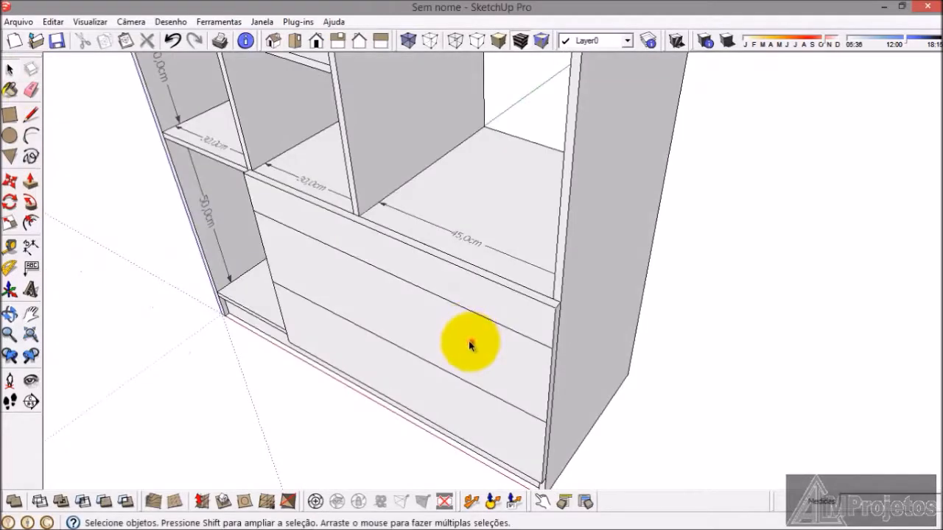
pyautogui.click(470, 345)
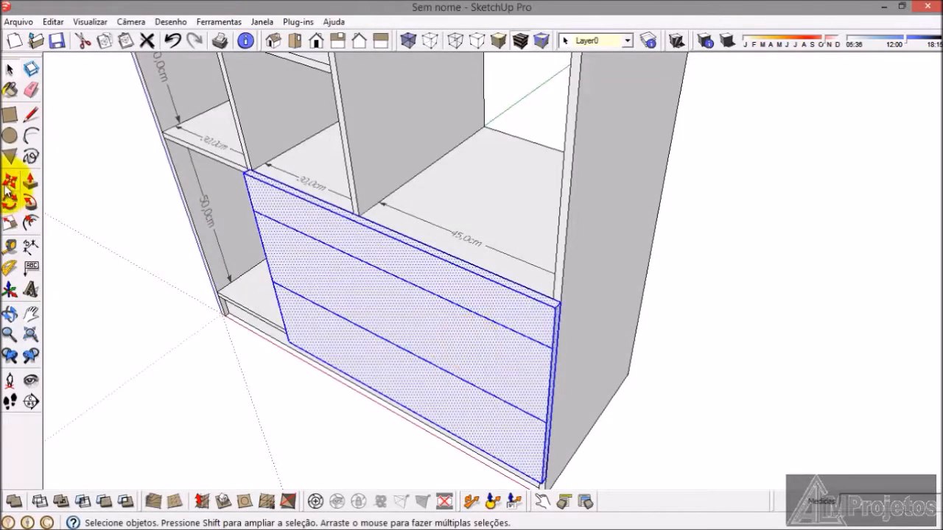
pyautogui.click(170, 358)
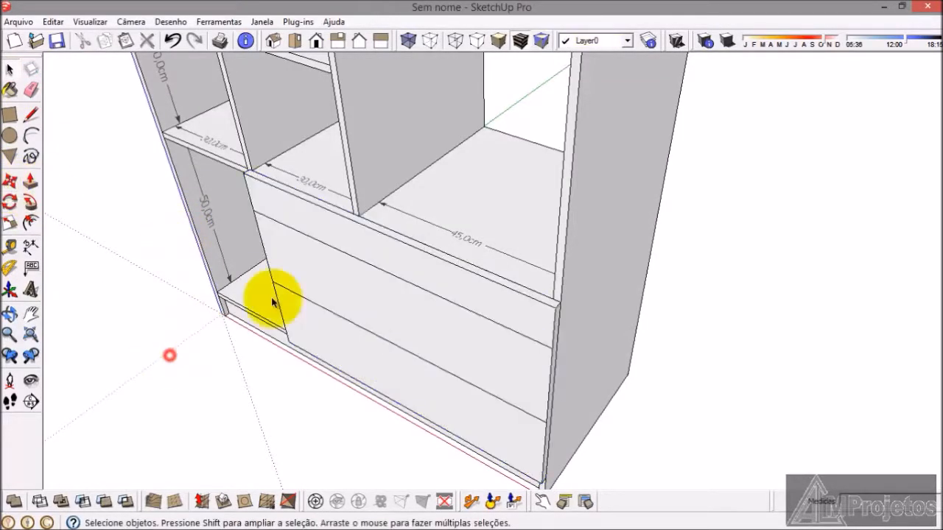
pyautogui.click(344, 303)
pyautogui.doubleClick(349, 301)
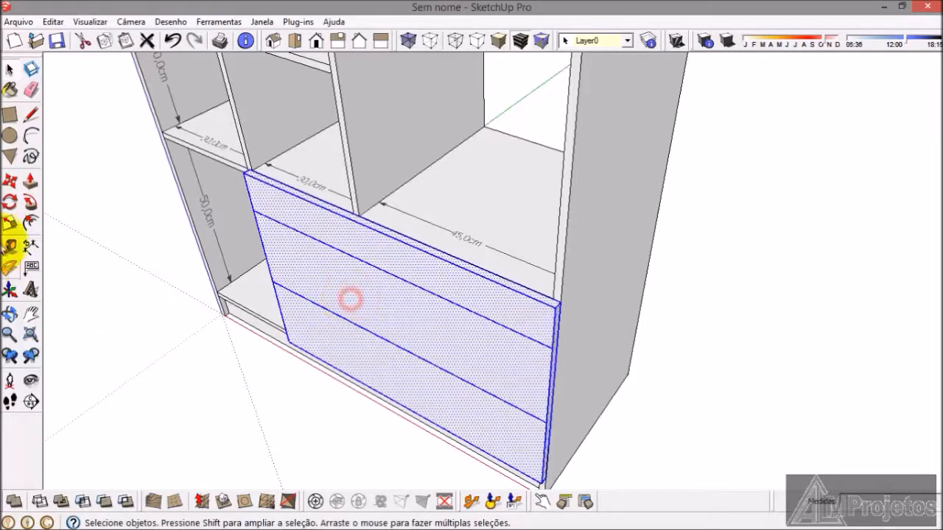
pyautogui.click(16, 187)
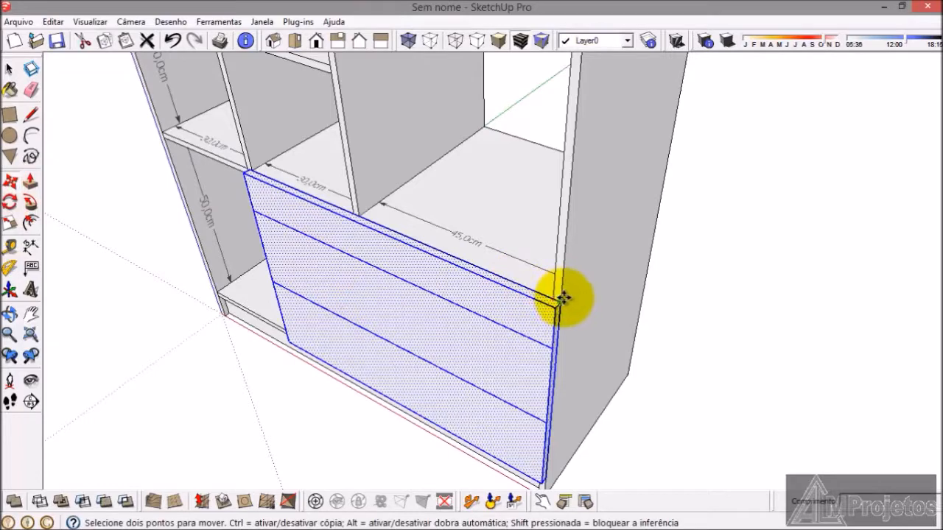
pyautogui.click(564, 297)
pyautogui.scroll(-8, 649, 78)
pyautogui.click(515, 311)
pyautogui.click(9, 70)
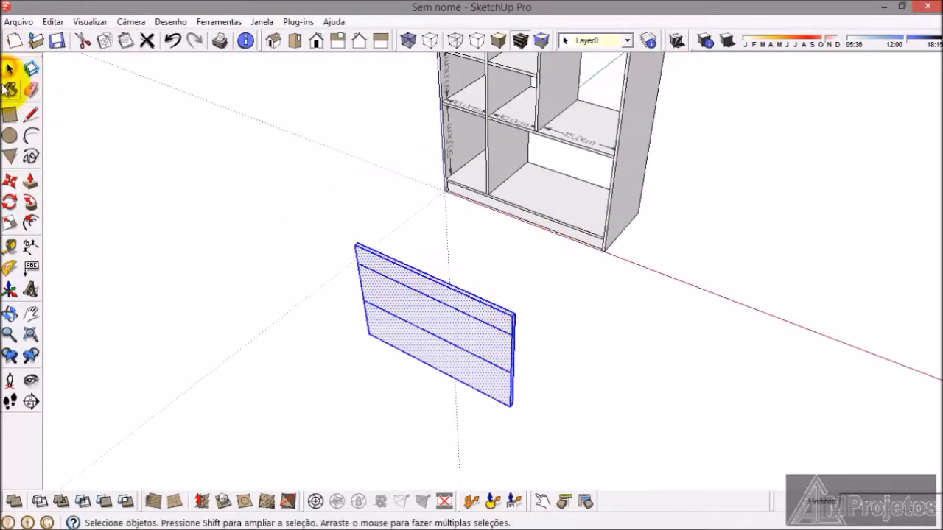
pyautogui.tripleClick(422, 297)
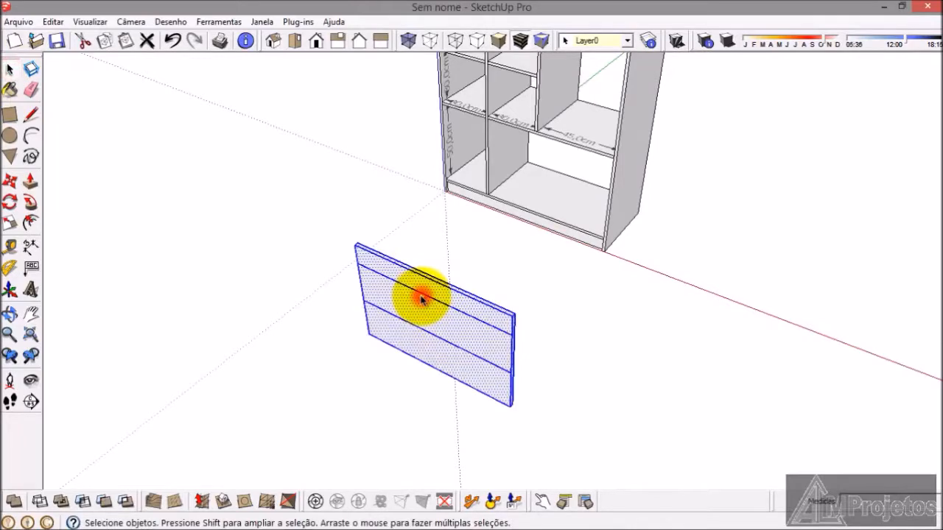
# Step: Delete the selected drawer-front panel standing in the free space in front of the wardrobe
pyautogui.press('Delete')
pyautogui.click(513, 284)
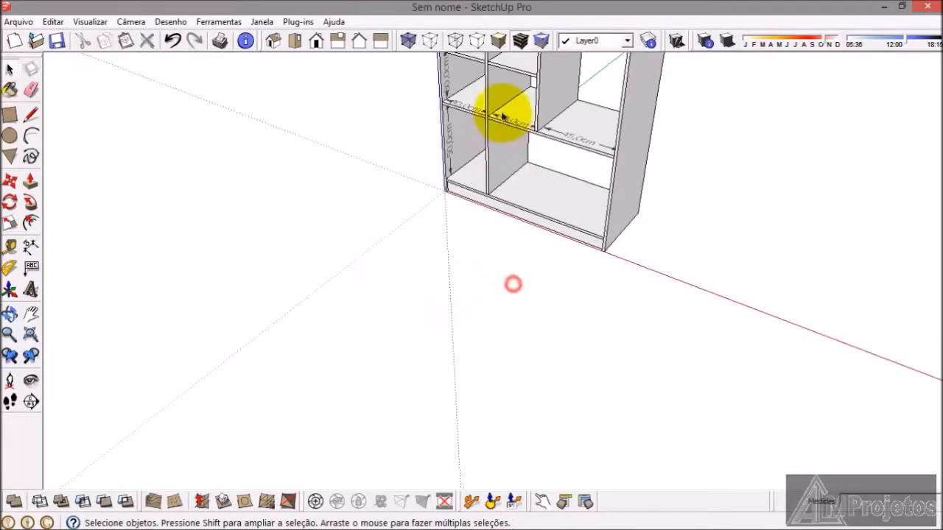
# Step: Draw a 1.5 by 6 cm rectangle on the vertical divider, directly under the shelf above the wide lower compartment
pyautogui.scroll(4, 499, 110)
pyautogui.moveTo(503, 248); pyautogui.dragTo(473, 46, button='middle')
pyautogui.scroll(3, 543, 162)
pyautogui.moveTo(543, 162); pyautogui.dragTo(475, 74, button='middle')
pyautogui.click(10, 116)
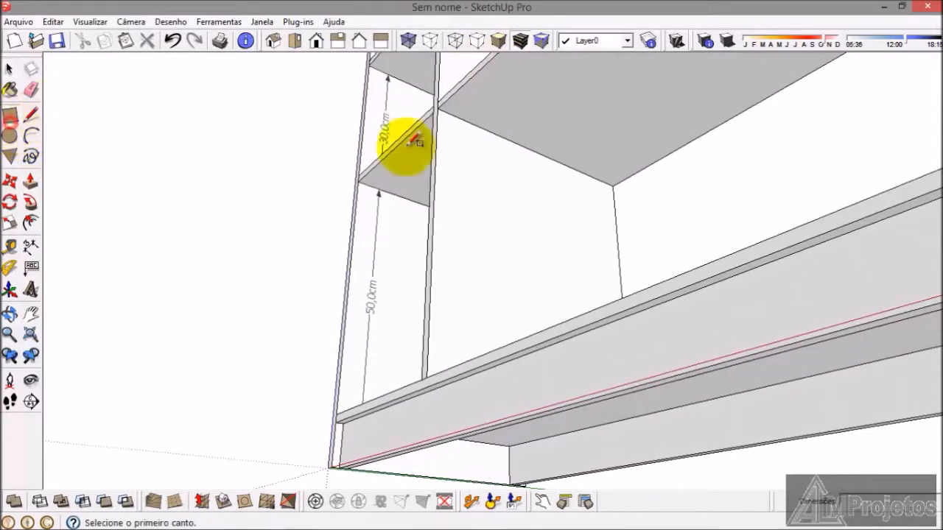
pyautogui.scroll(4, 442, 111)
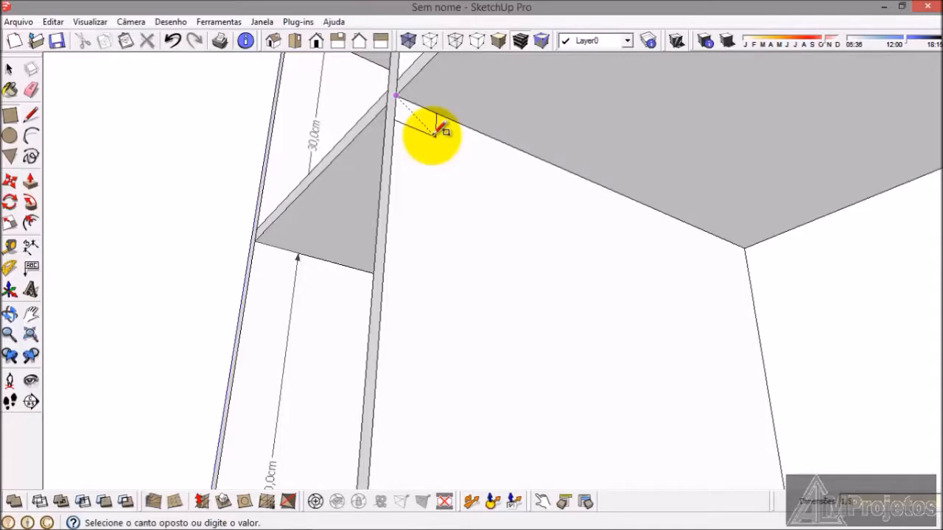
pyautogui.click(444, 132)
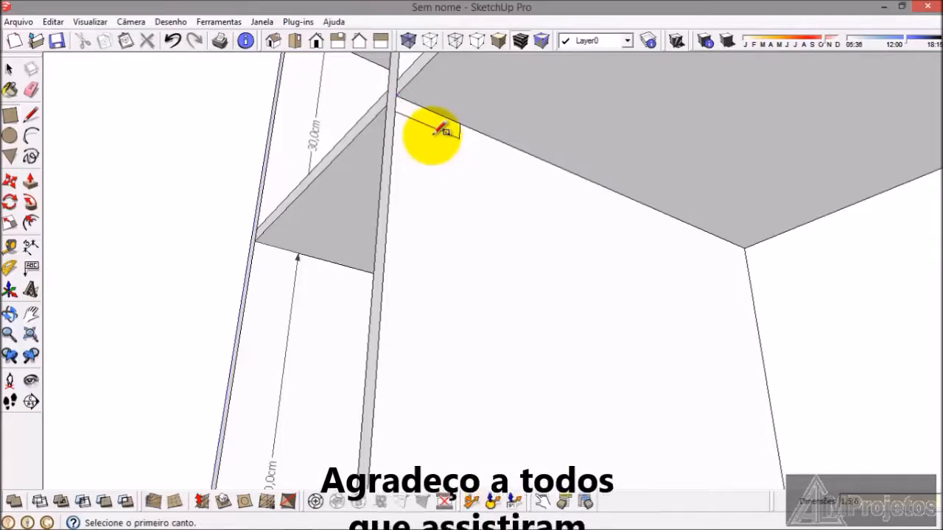
# Step: Extrude the small rectangle 76.5 cm along the shelf's underside to the wardrobe's outer side panel, forming a rail
pyautogui.click(30, 181)
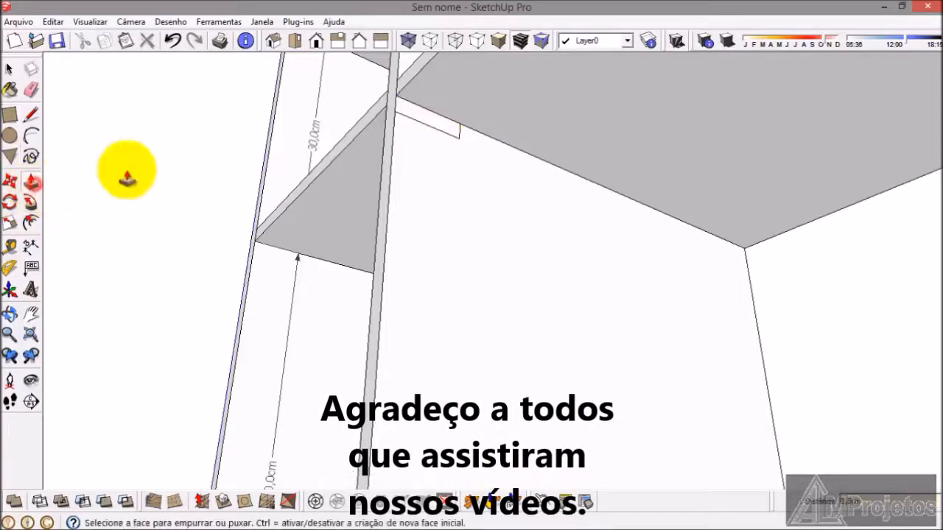
pyautogui.click(429, 122)
pyautogui.scroll(-8, 421, 154)
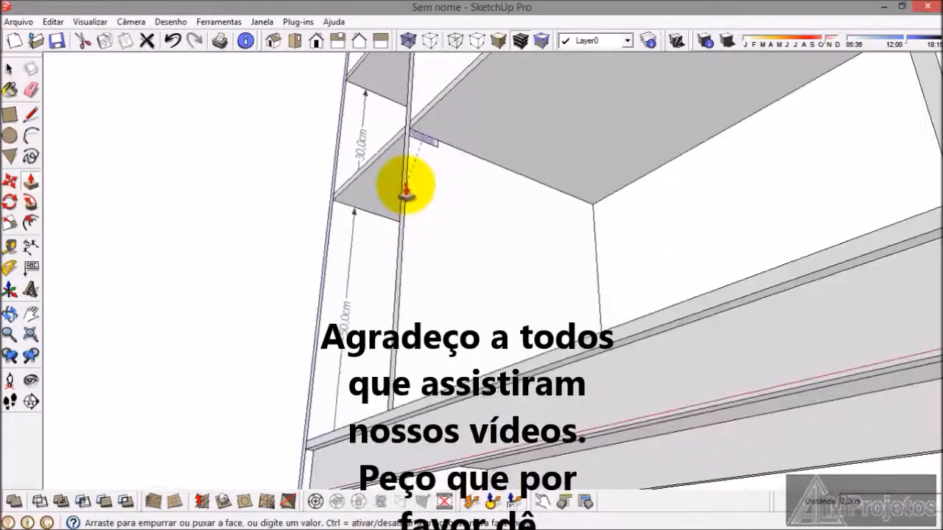
pyautogui.moveTo(449, 225); pyautogui.dragTo(512, 158, button='middle')
pyautogui.scroll(6, 611, 143)
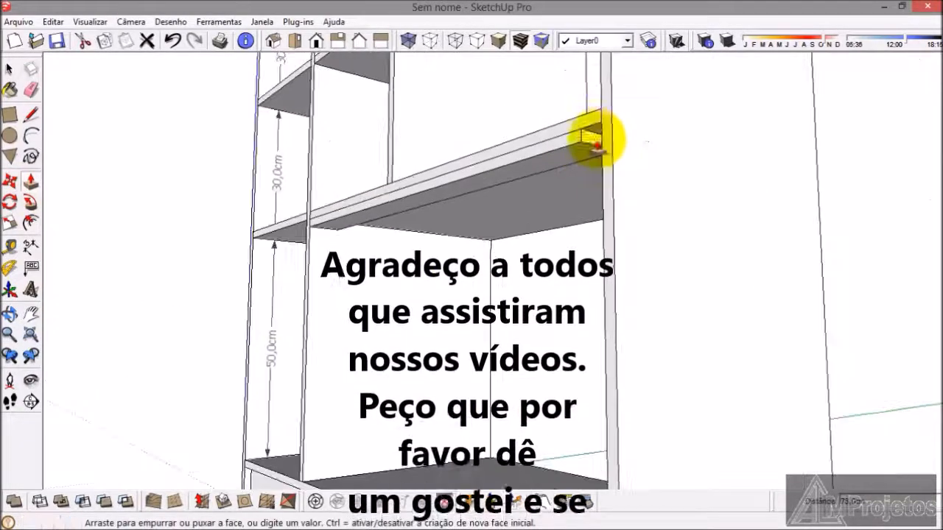
pyautogui.click(9, 68)
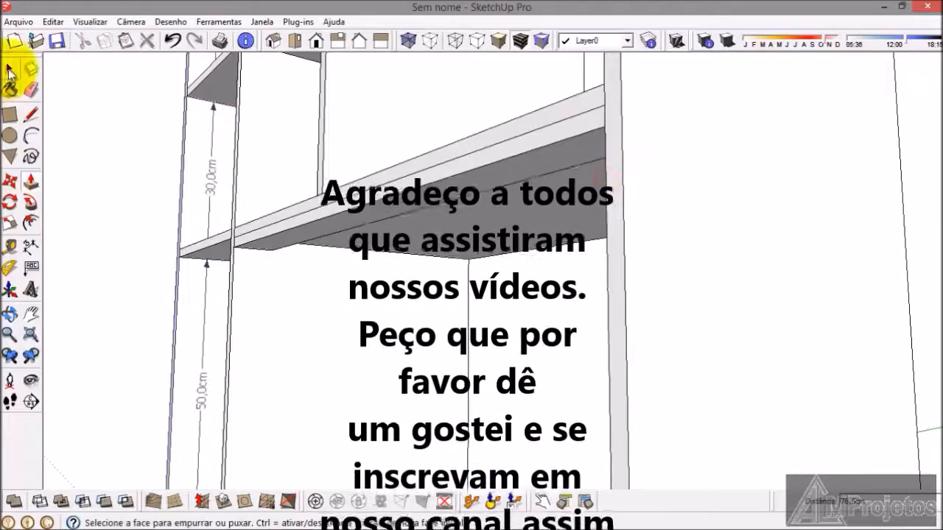